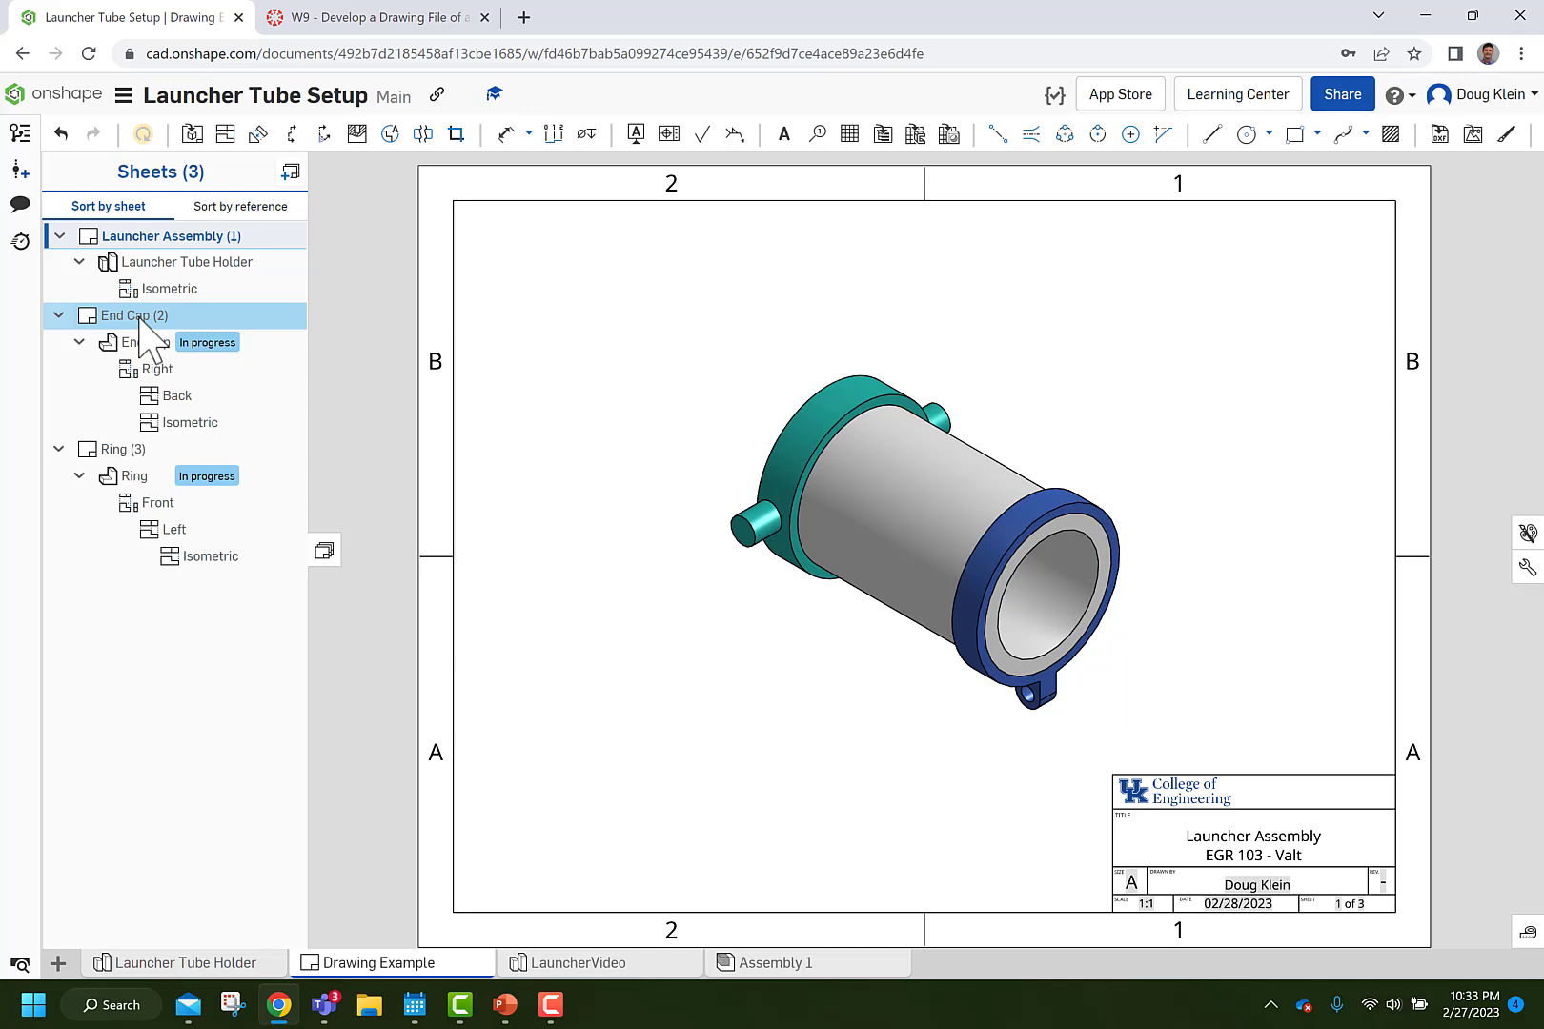
Create a new drawing from the FYETemplate.dwt template with no views.
{"action": "left_click", "coordinate": [121, 455]}
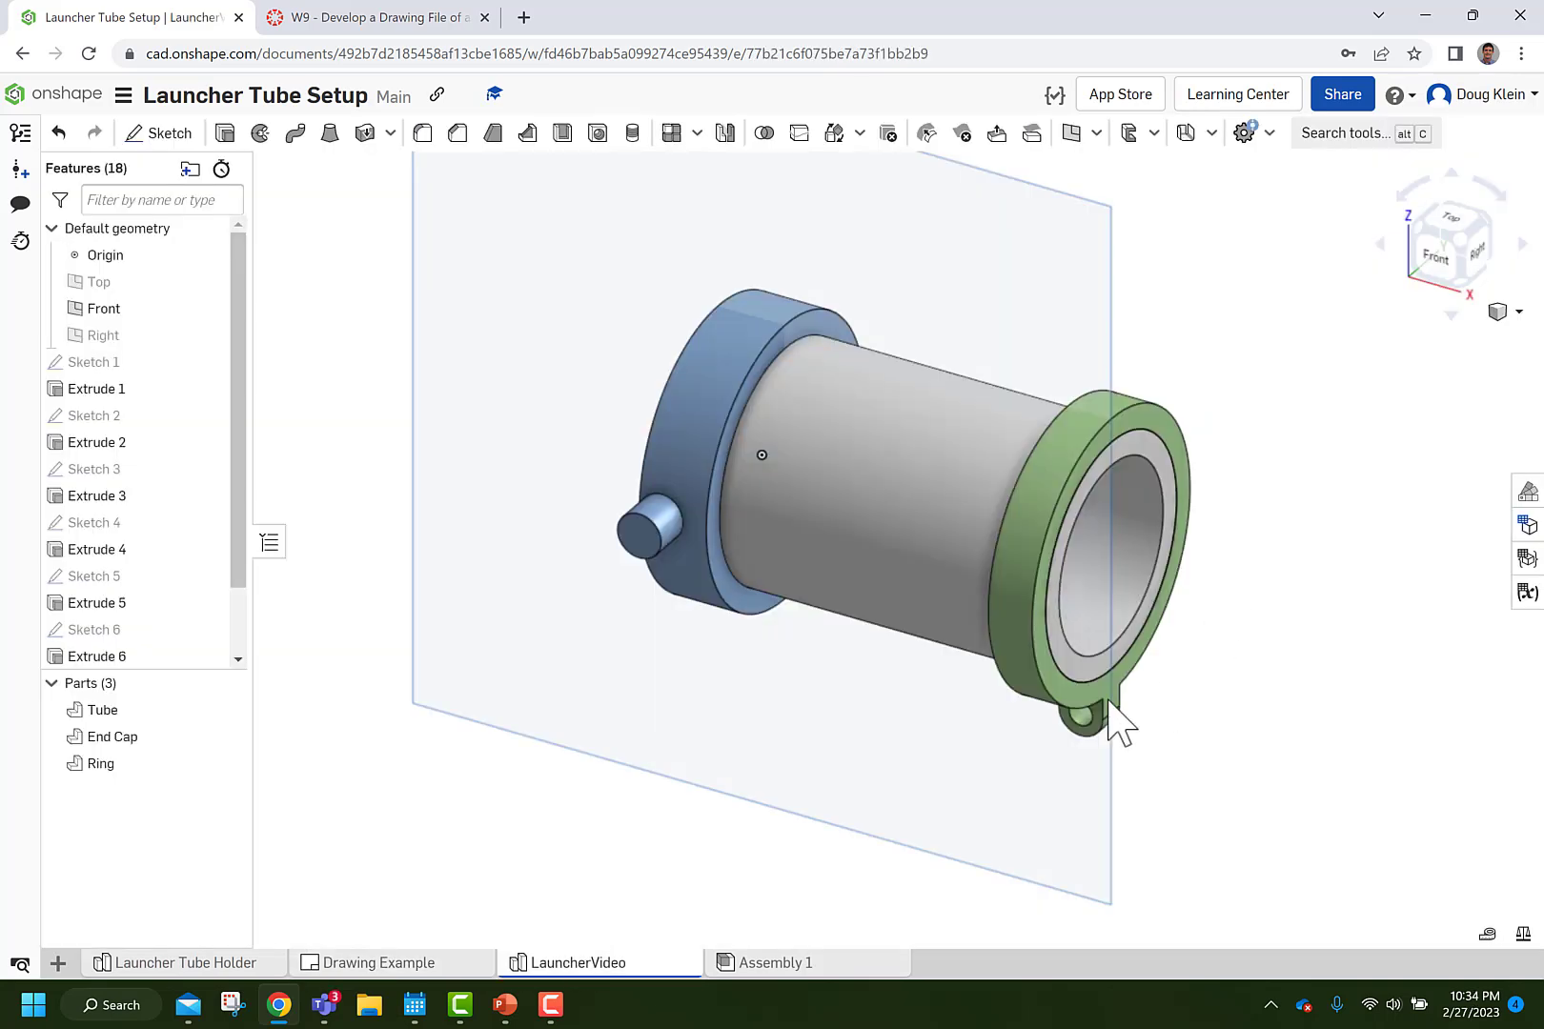
{"action": "left_click", "coordinate": [59, 964]}
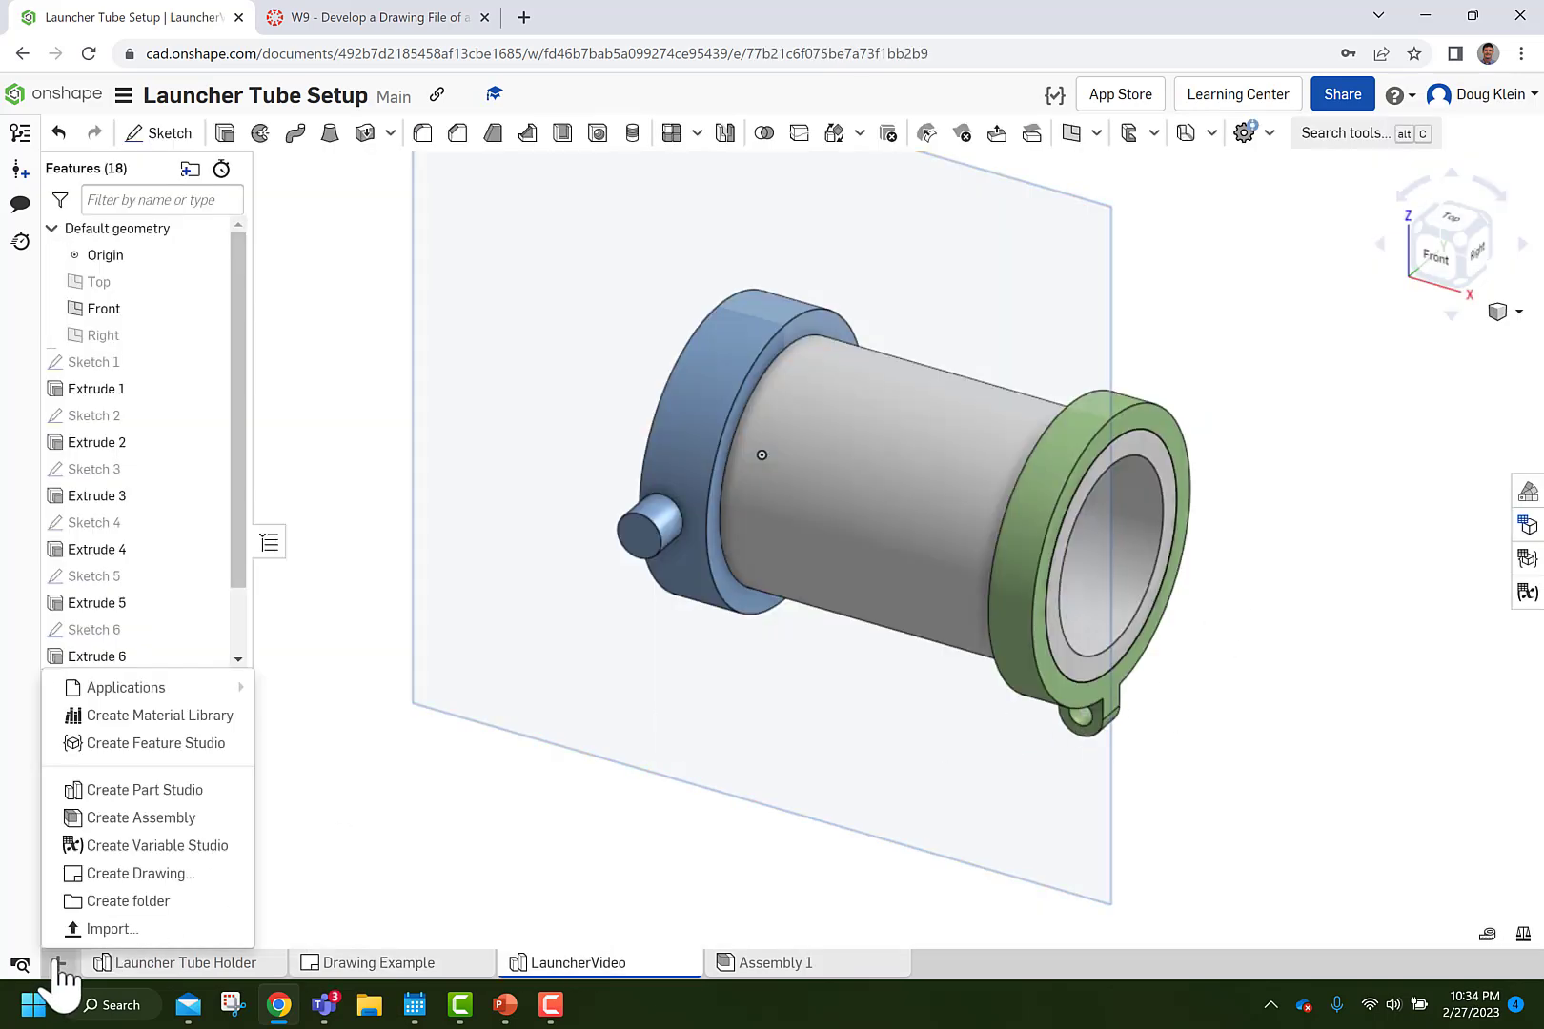
{"action": "left_click", "coordinate": [113, 879]}
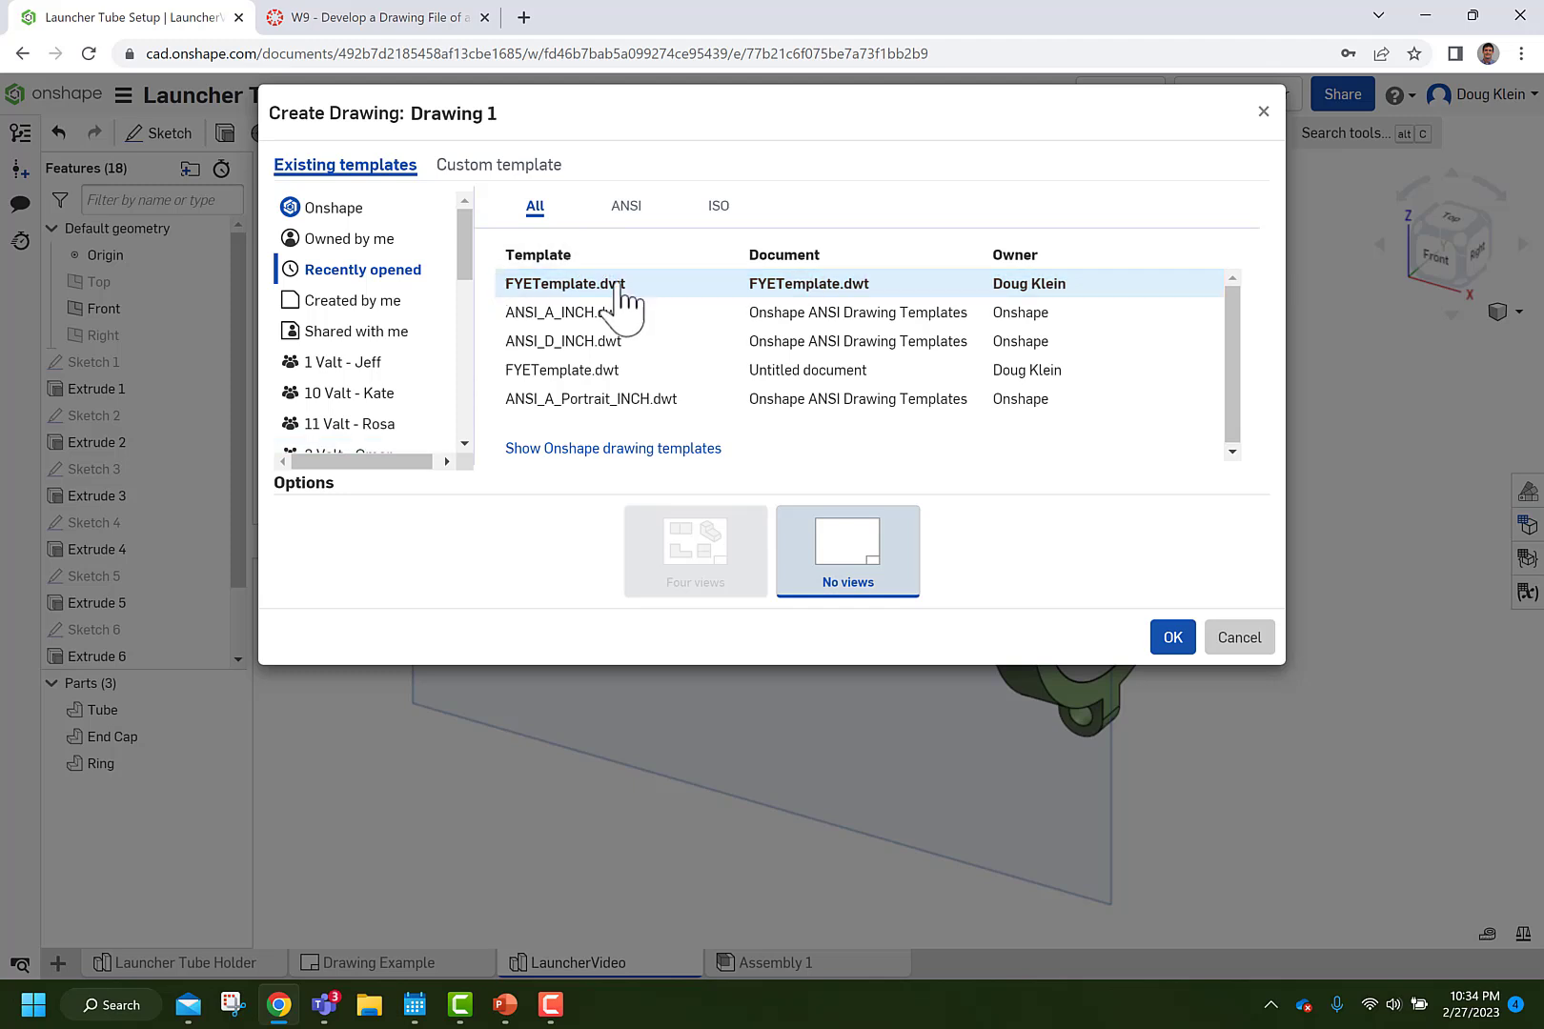
{"action": "left_click", "coordinate": [619, 286]}
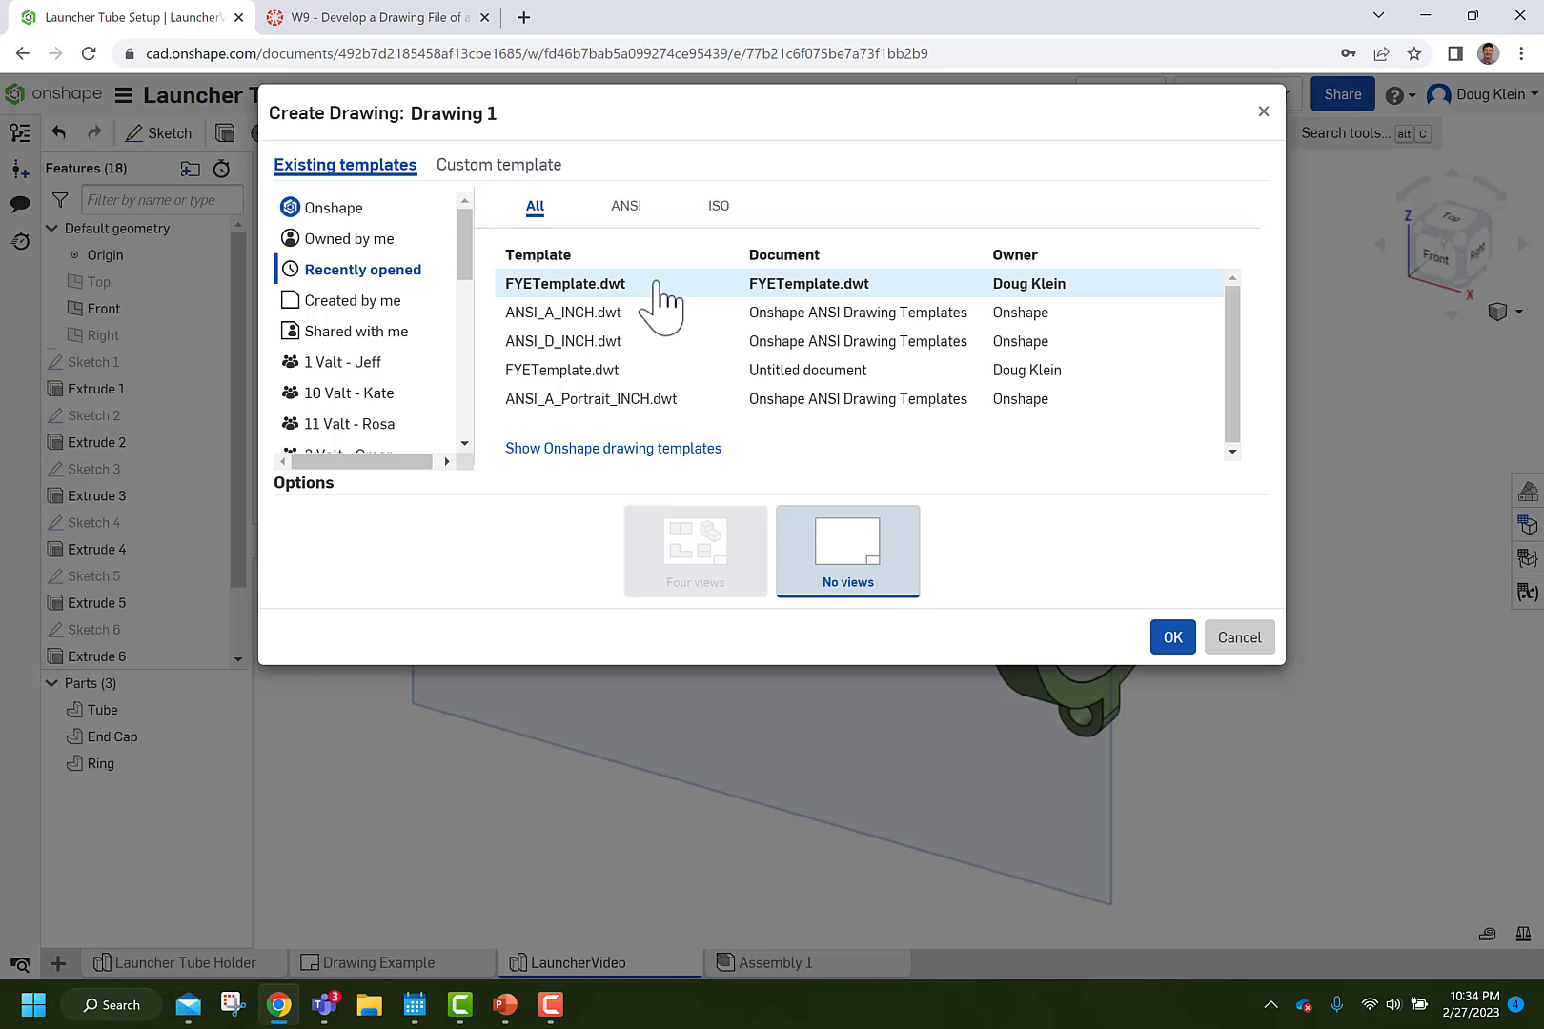
{"action": "left_click", "coordinate": [1166, 639]}
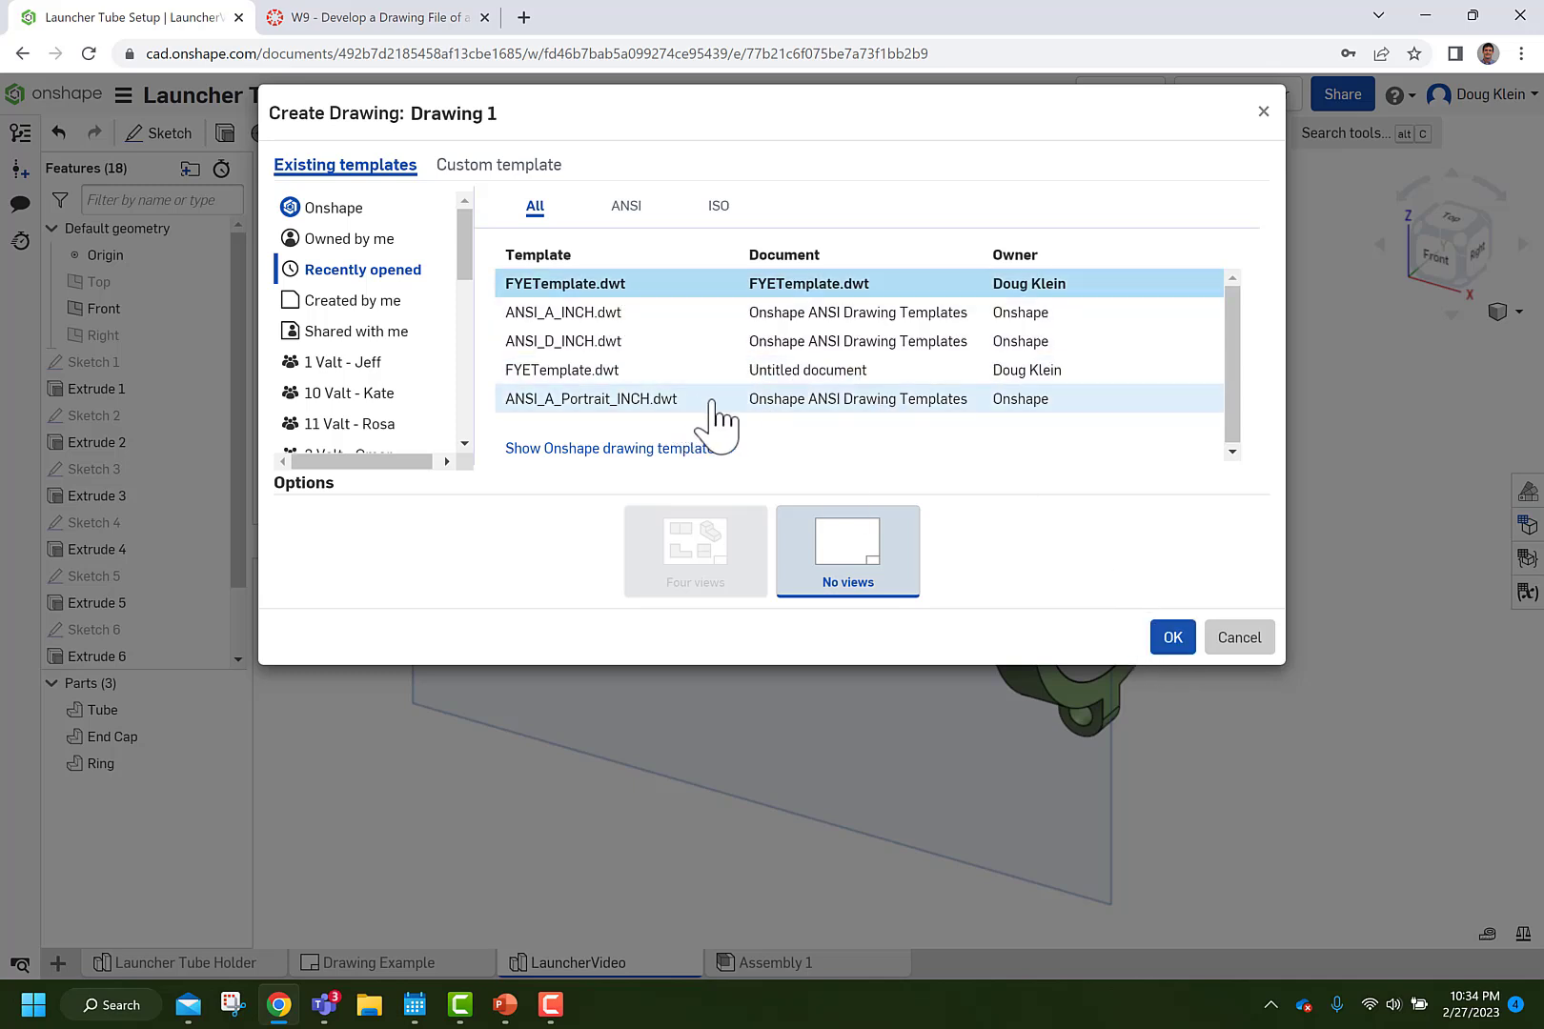
{"action": "left_click", "coordinate": [1179, 648]}
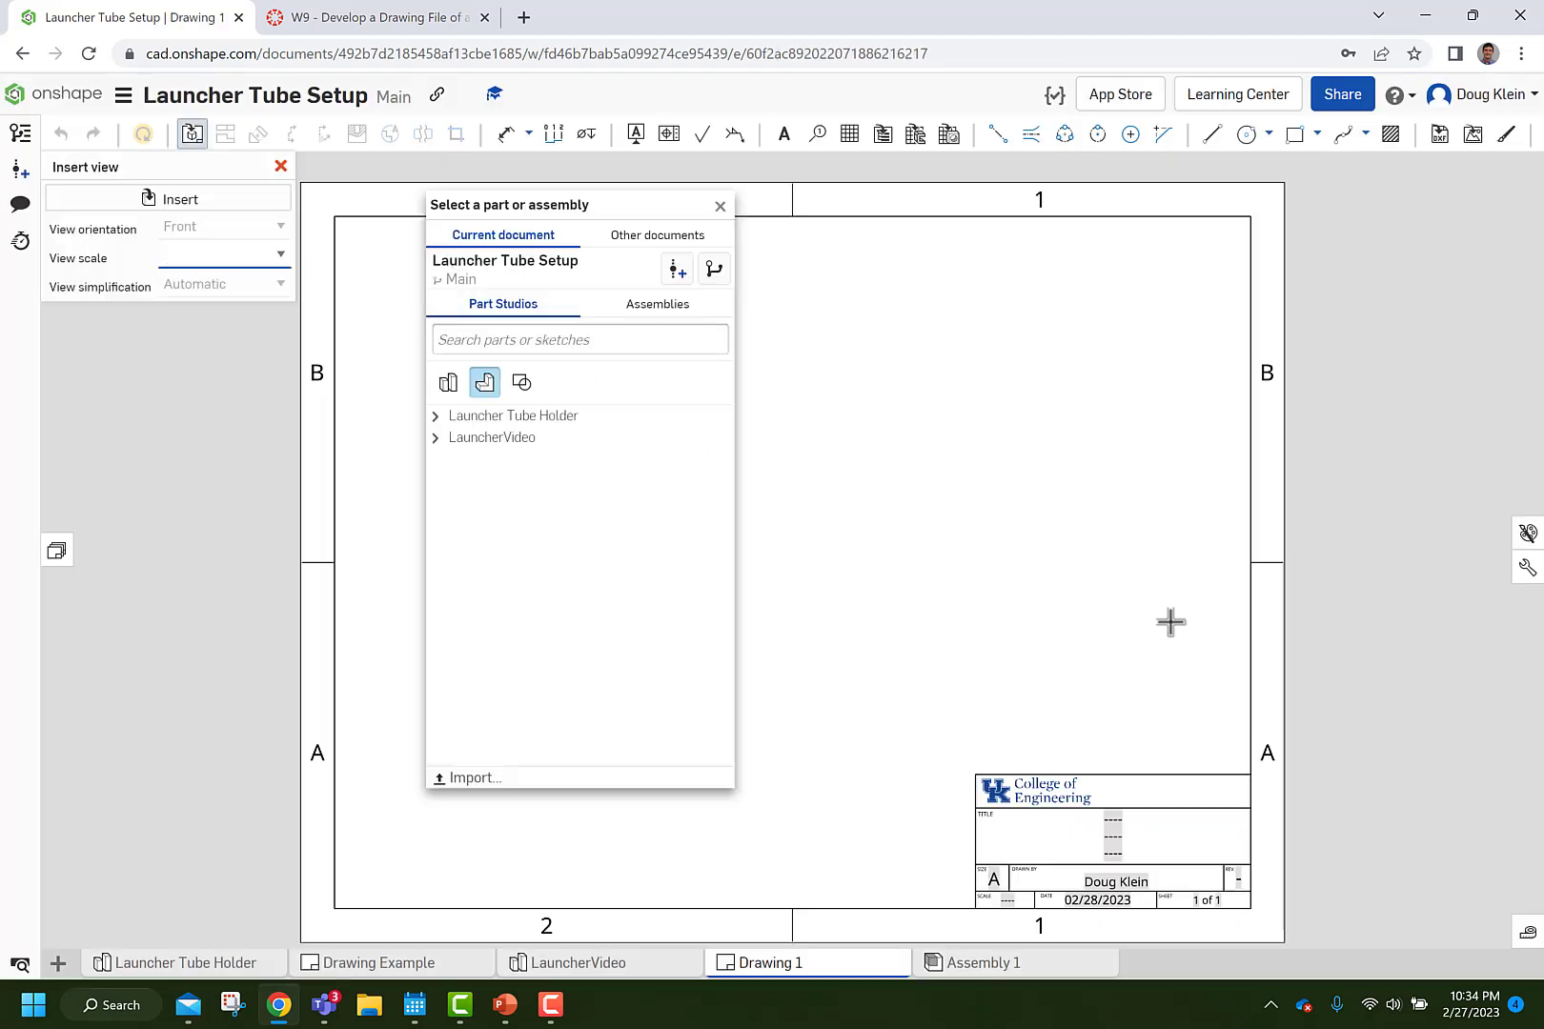
Insert a Right-orientation view of the End Cap part from LauncherVideo left of the sheet's center.
{"action": "left_click_drag", "start_coordinate": [596, 205], "coordinate": [334, 227]}
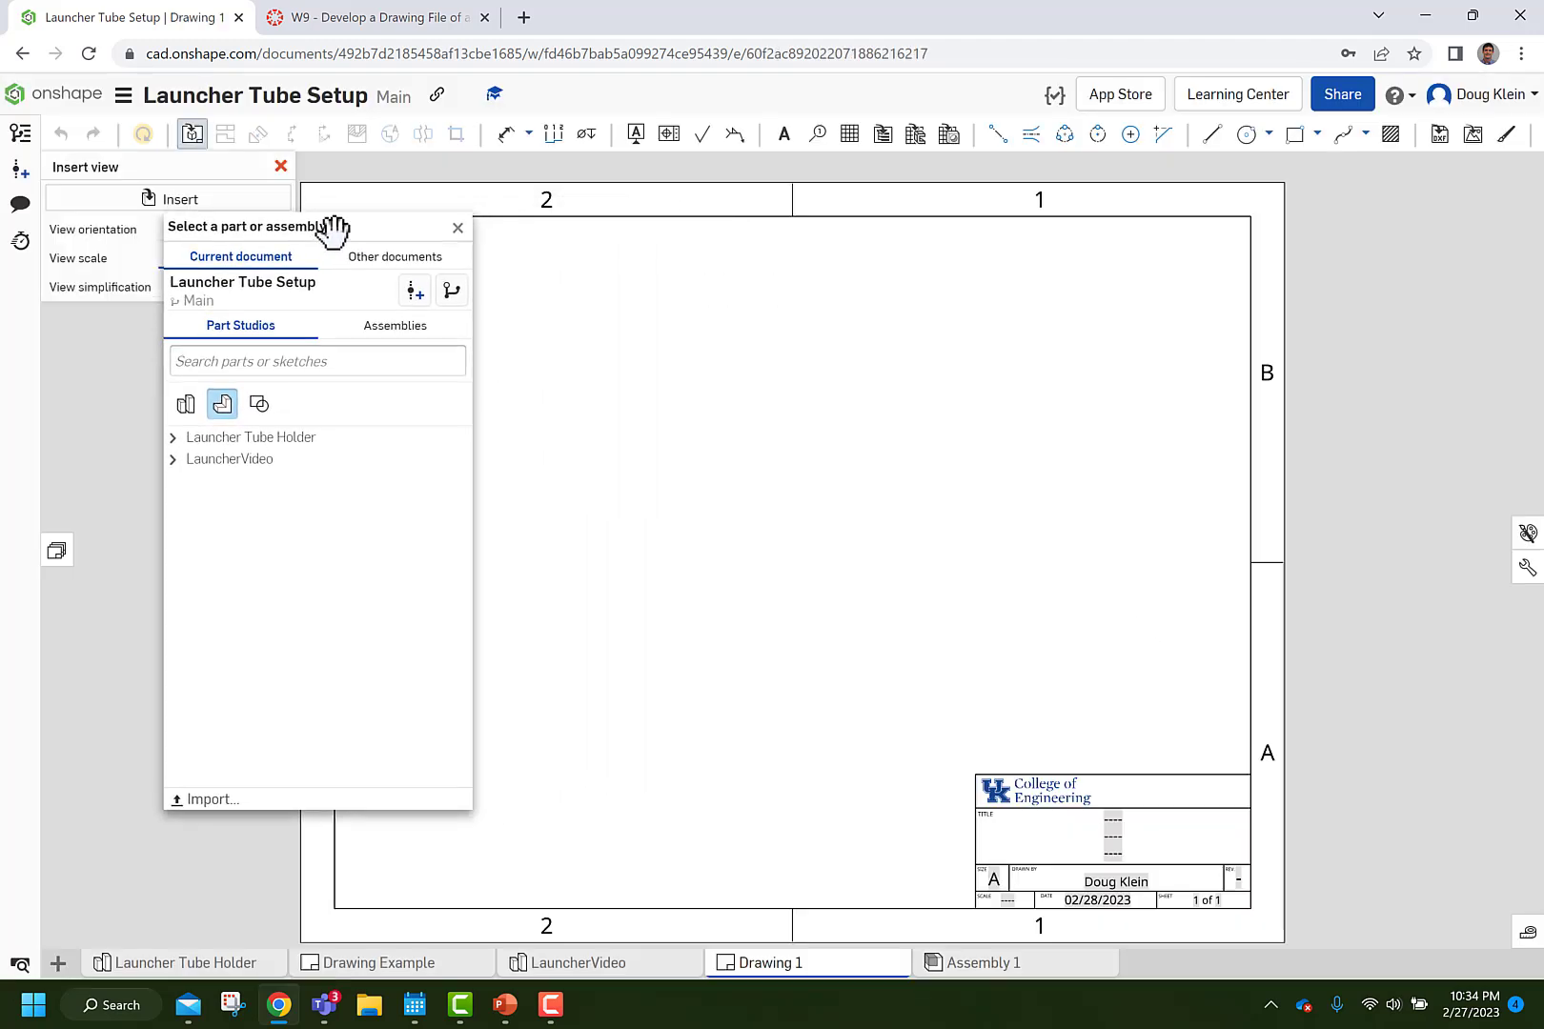
{"action": "left_click", "coordinate": [174, 460]}
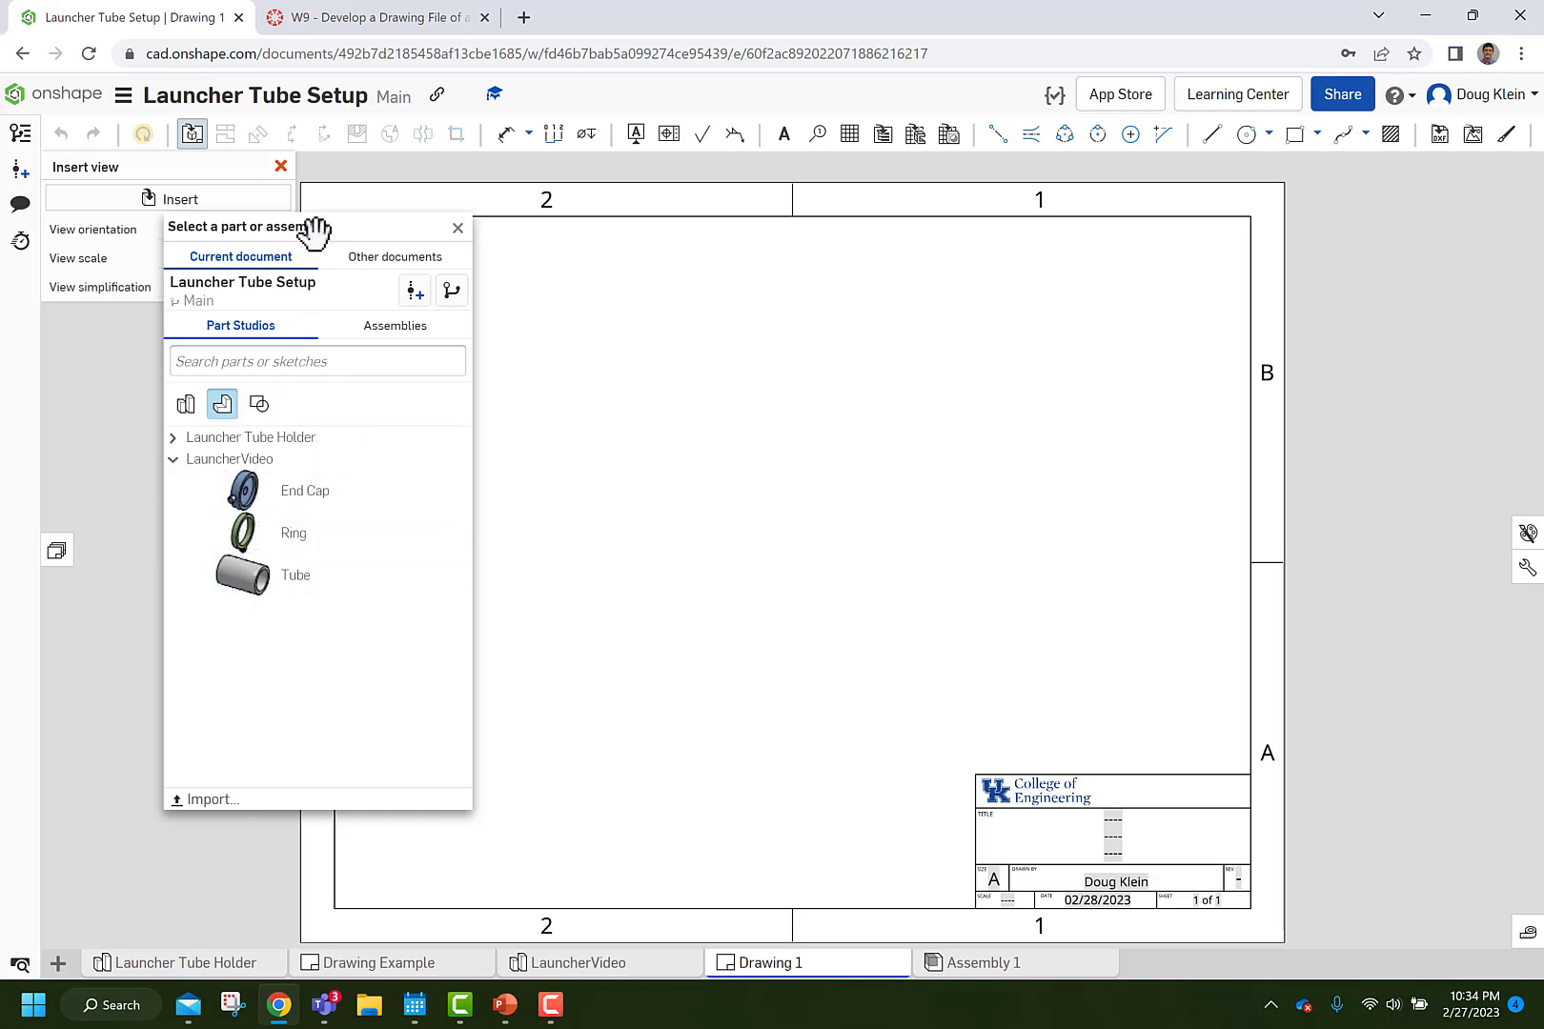
{"action": "left_click_drag", "start_coordinate": [346, 226], "coordinate": [453, 226]}
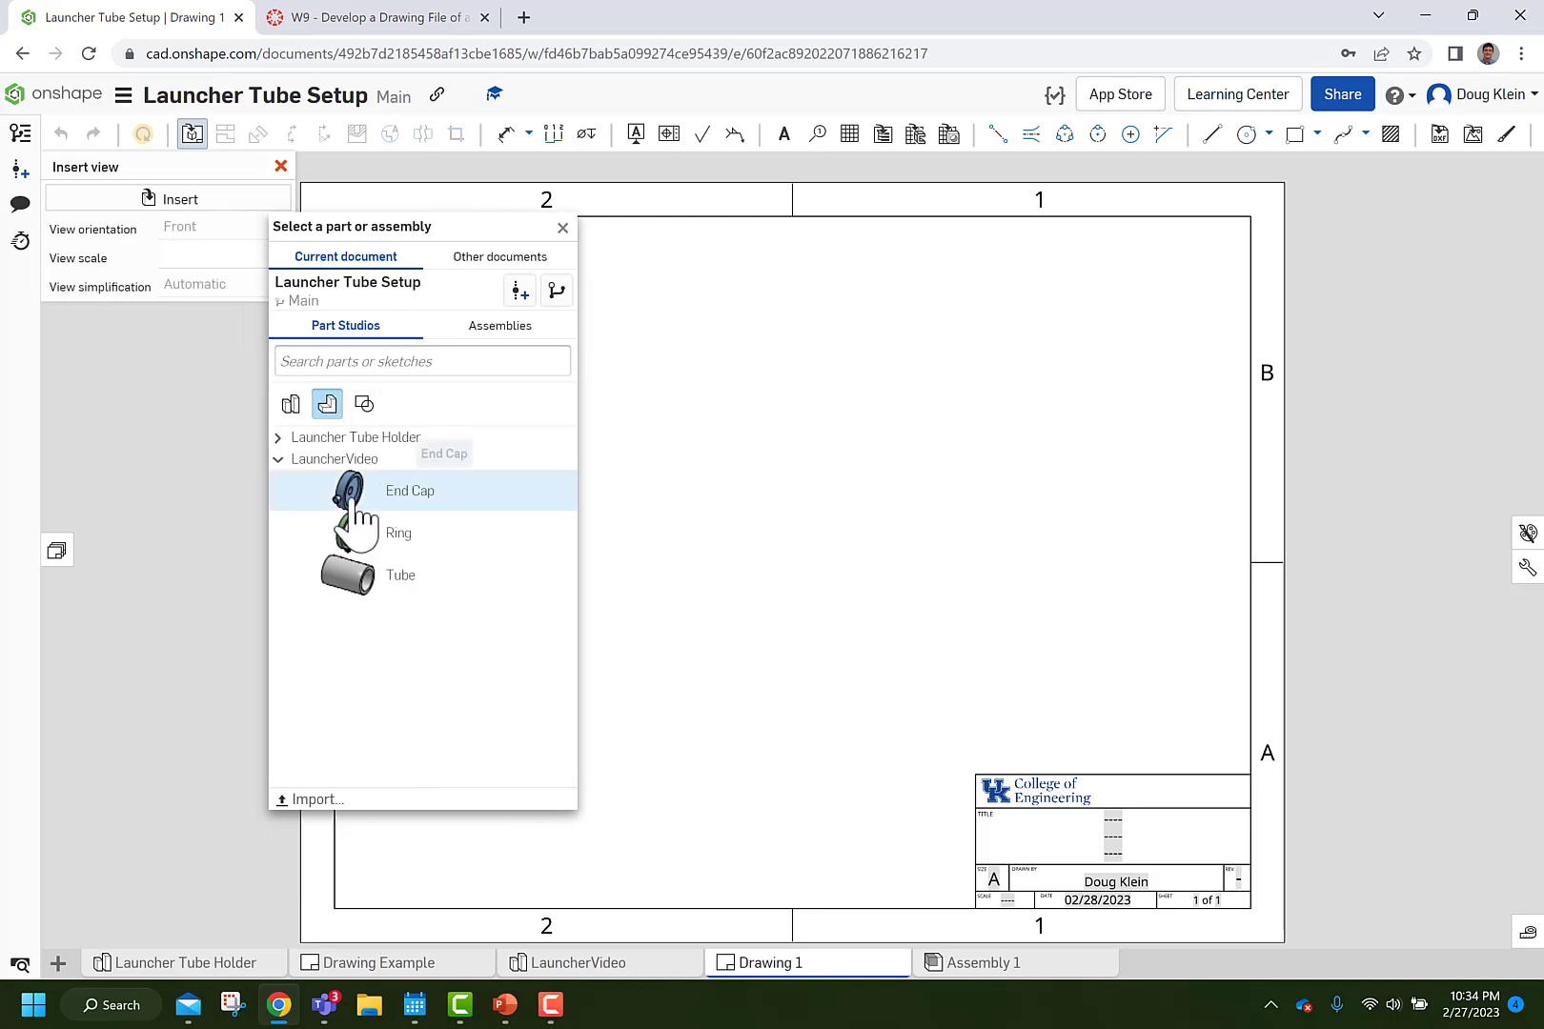
{"action": "left_click", "coordinate": [428, 505]}
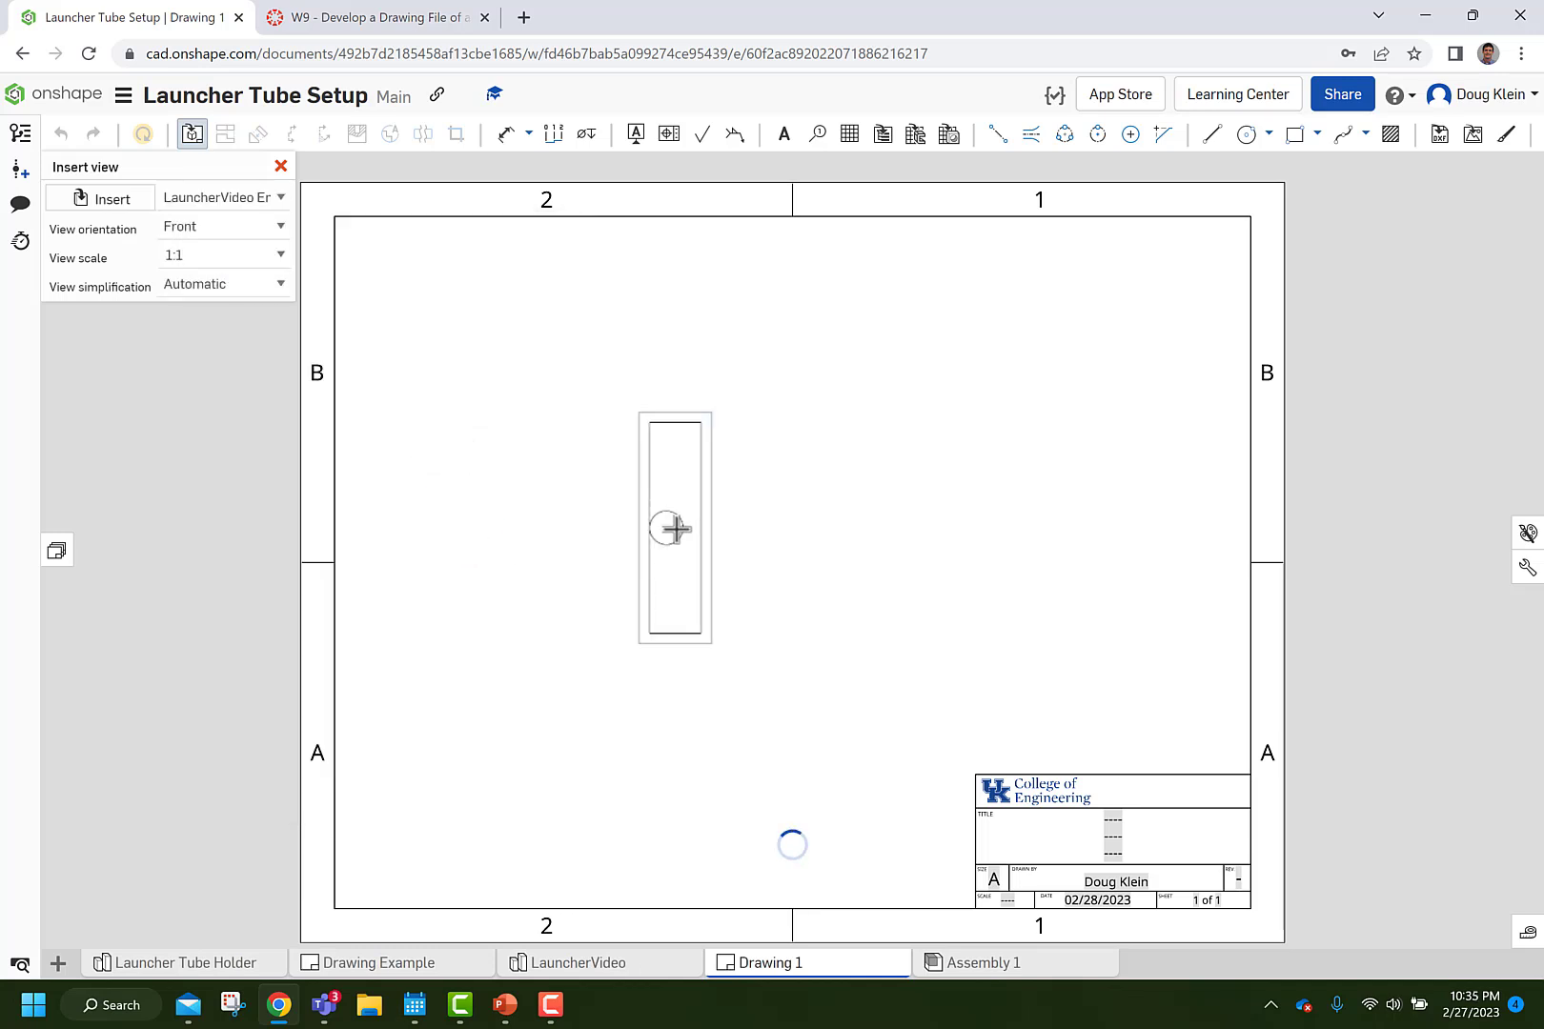
{"action": "left_click", "coordinate": [282, 229]}
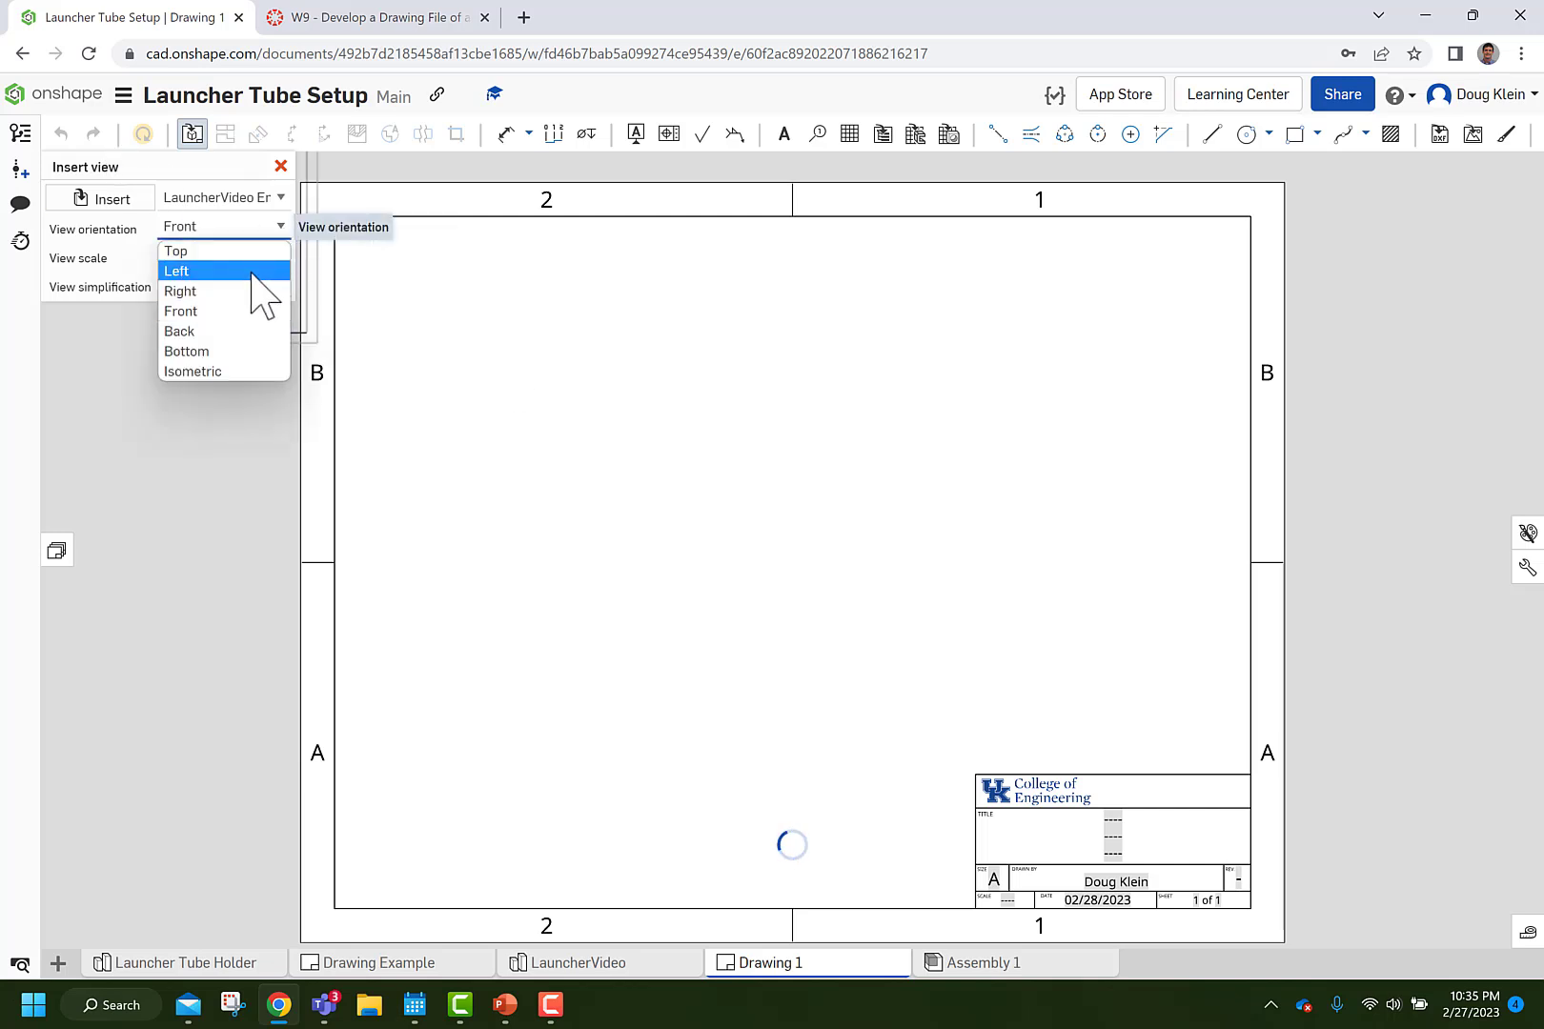
{"action": "left_click", "coordinate": [246, 291]}
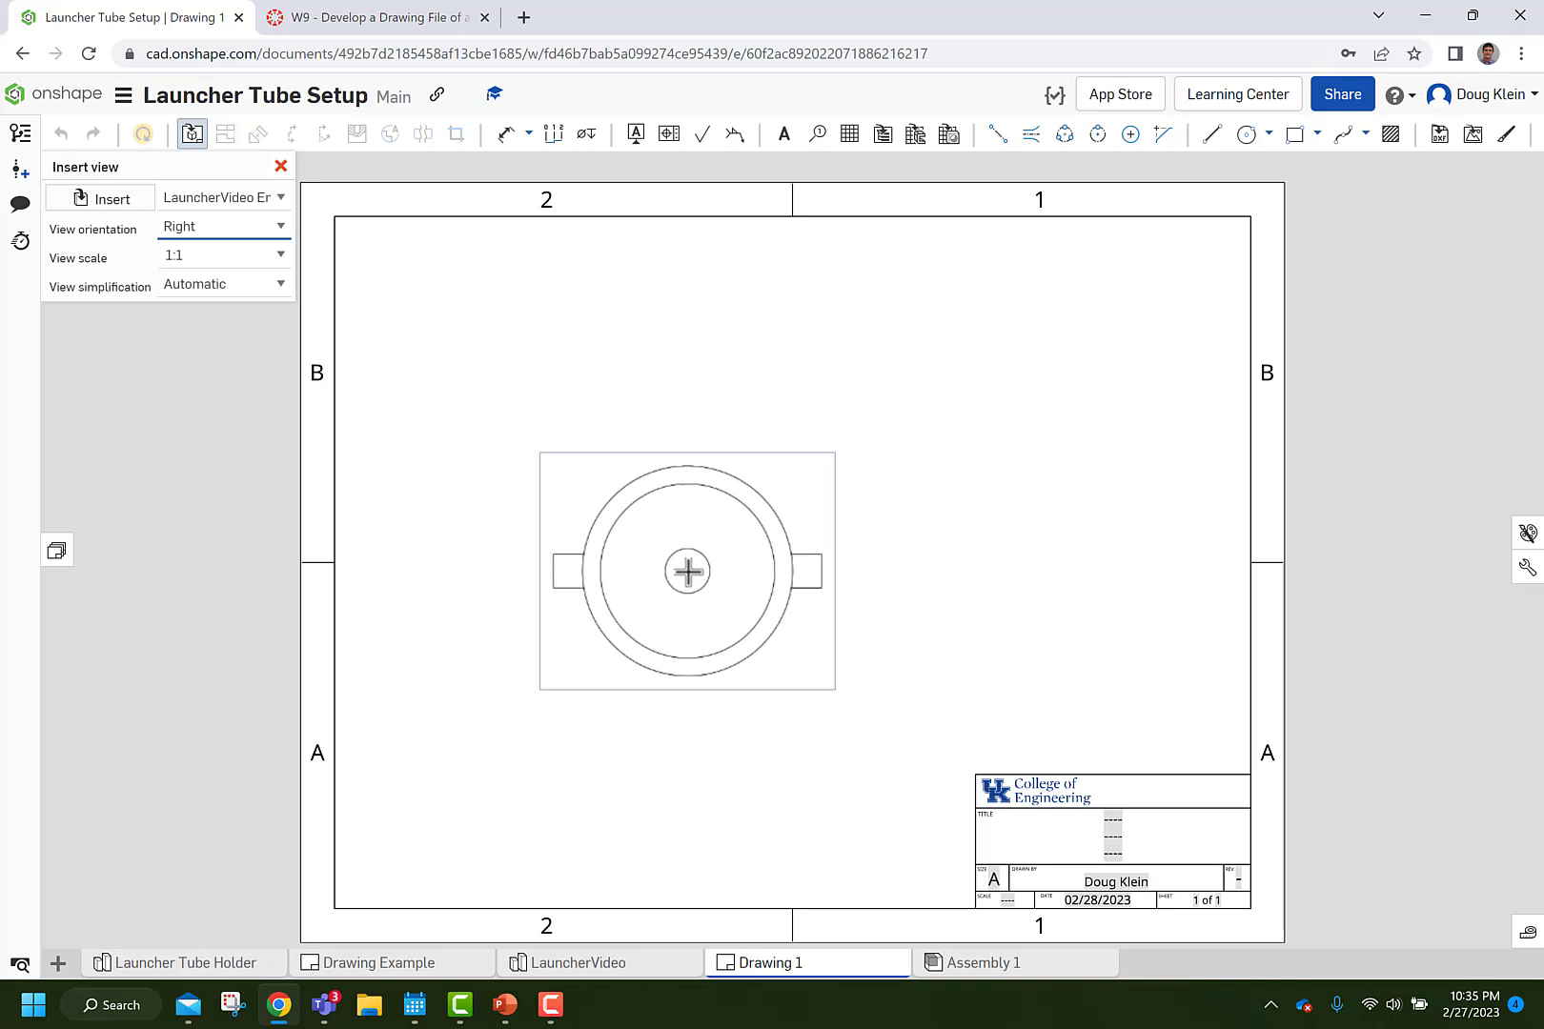
{"action": "left_click", "coordinate": [687, 570]}
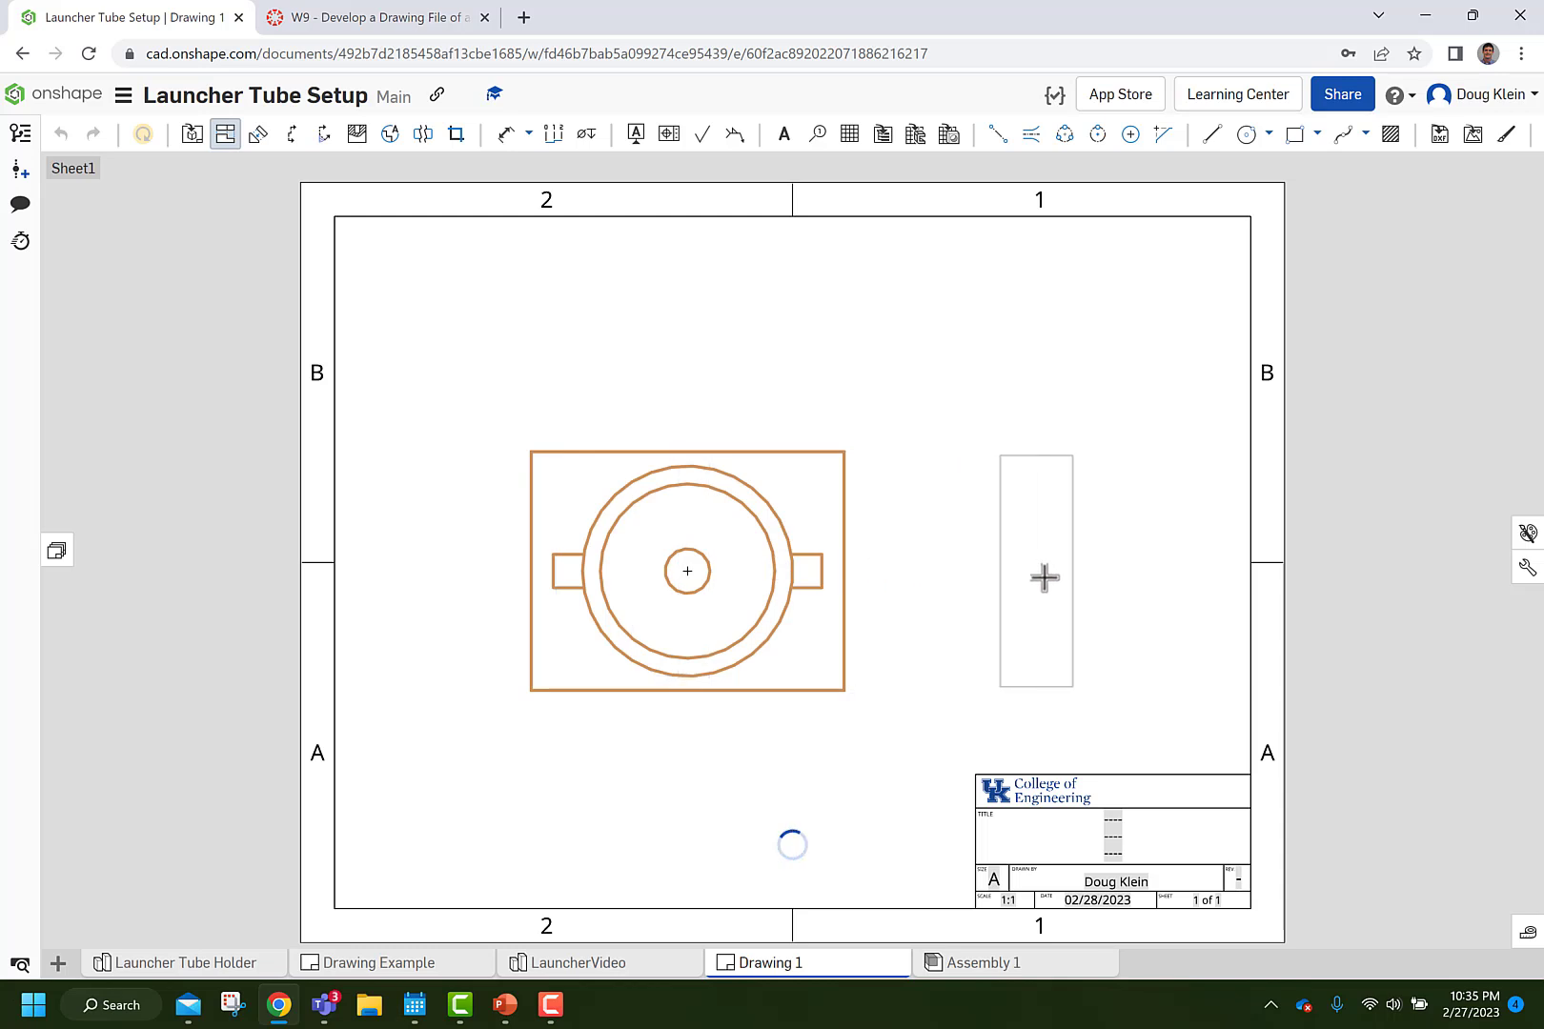
Project a side view to the right of the End Cap's circular view and an isometric view above the side view.
{"action": "left_click", "coordinate": [1048, 571]}
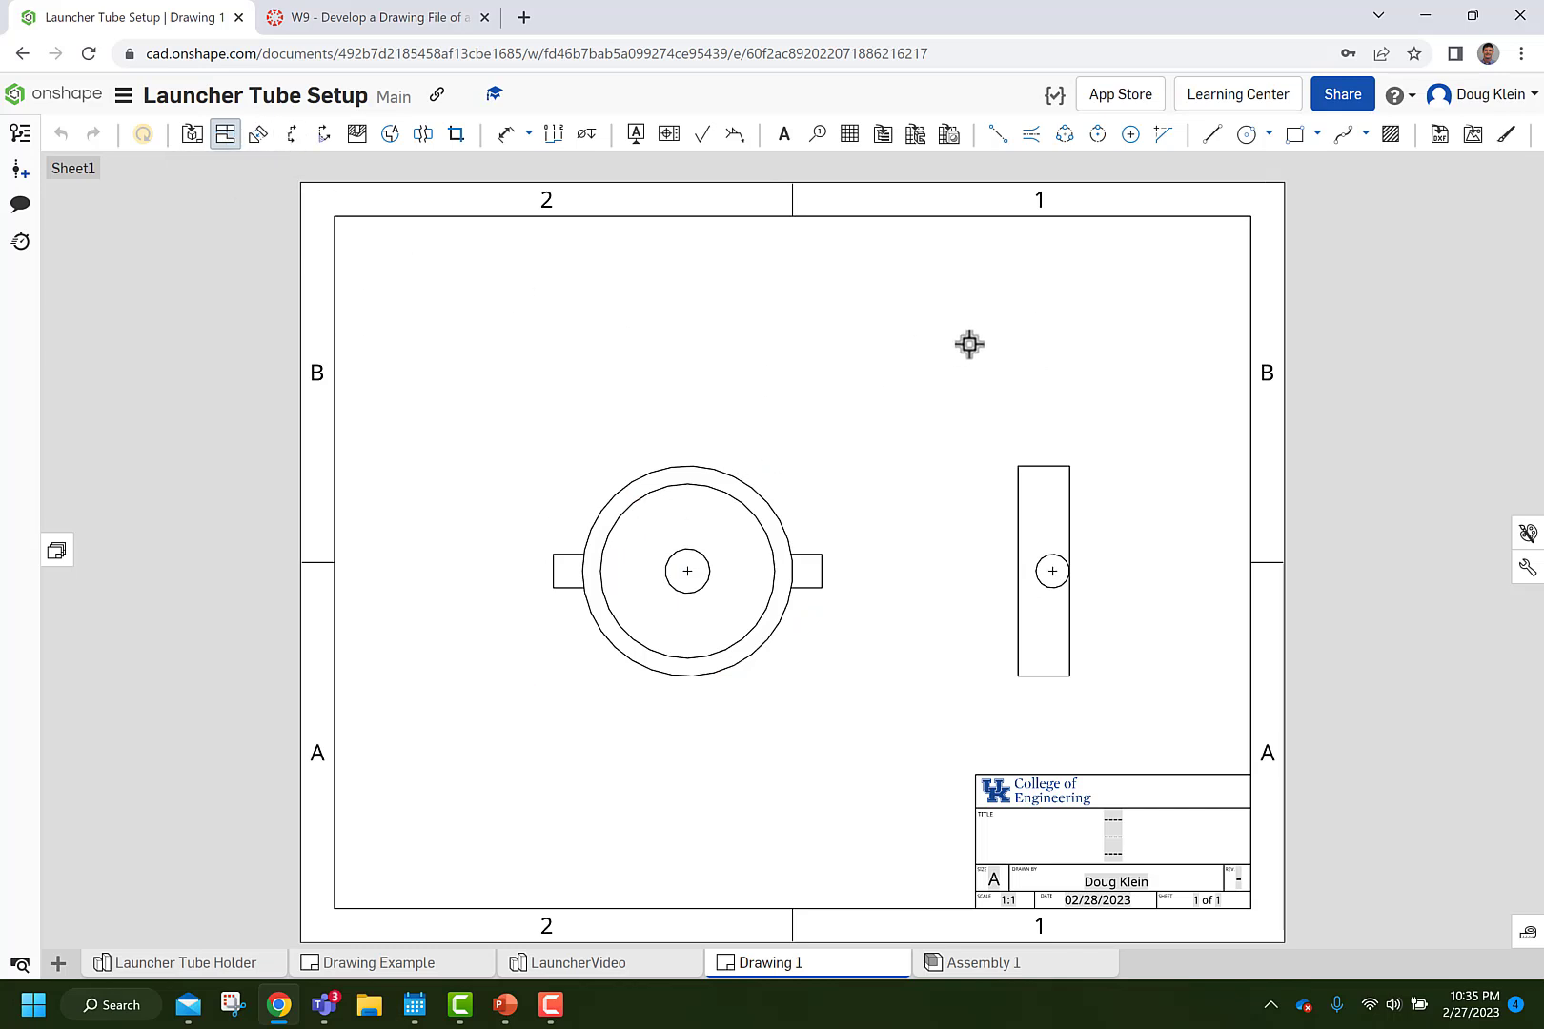
{"action": "left_click", "coordinate": [730, 510]}
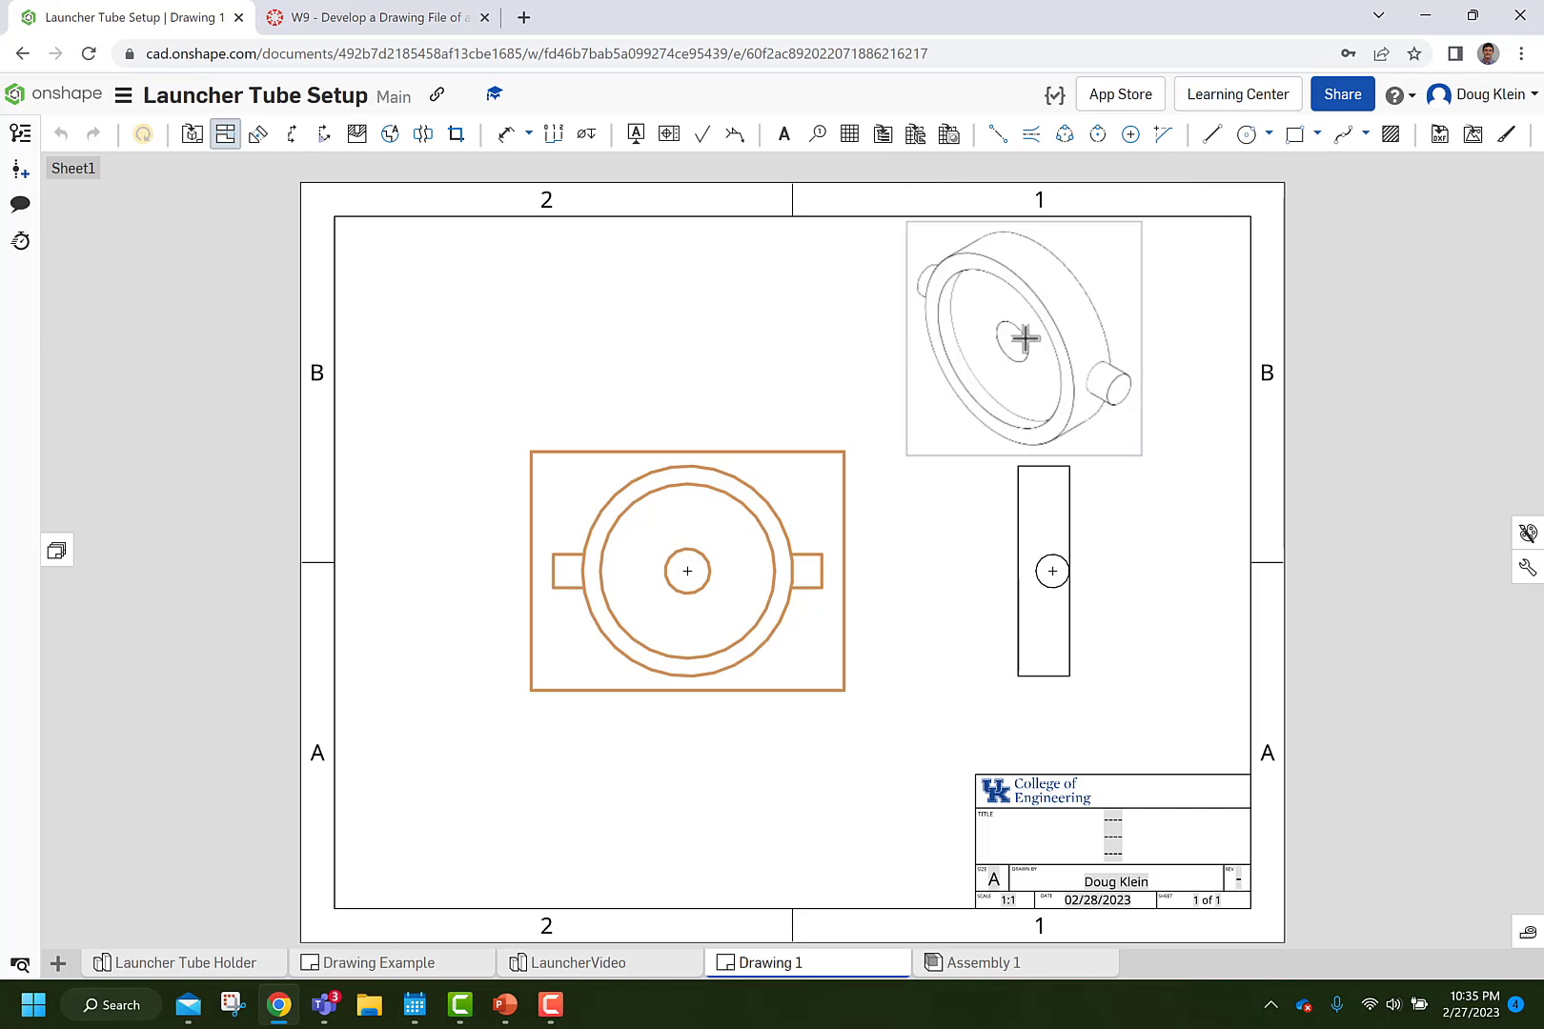
{"action": "left_click", "coordinate": [1025, 338]}
Show hidden lines in the End Cap's circular view and in its side view.
{"action": "right_click", "coordinate": [753, 450]}
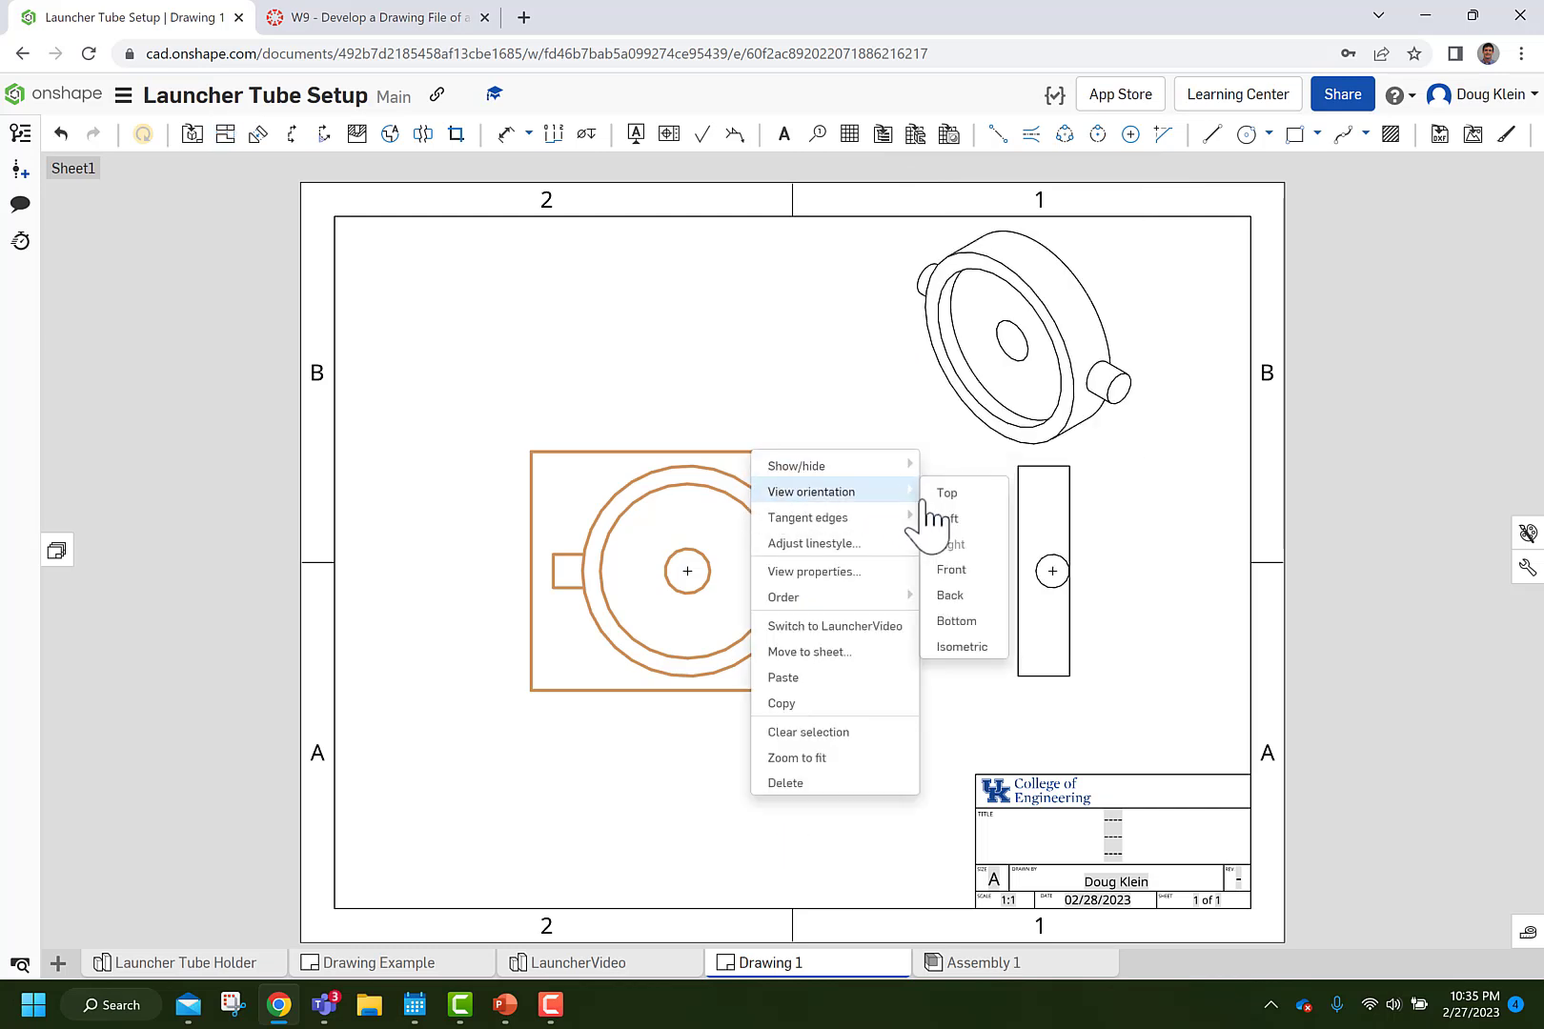
{"action": "left_click", "coordinate": [976, 481]}
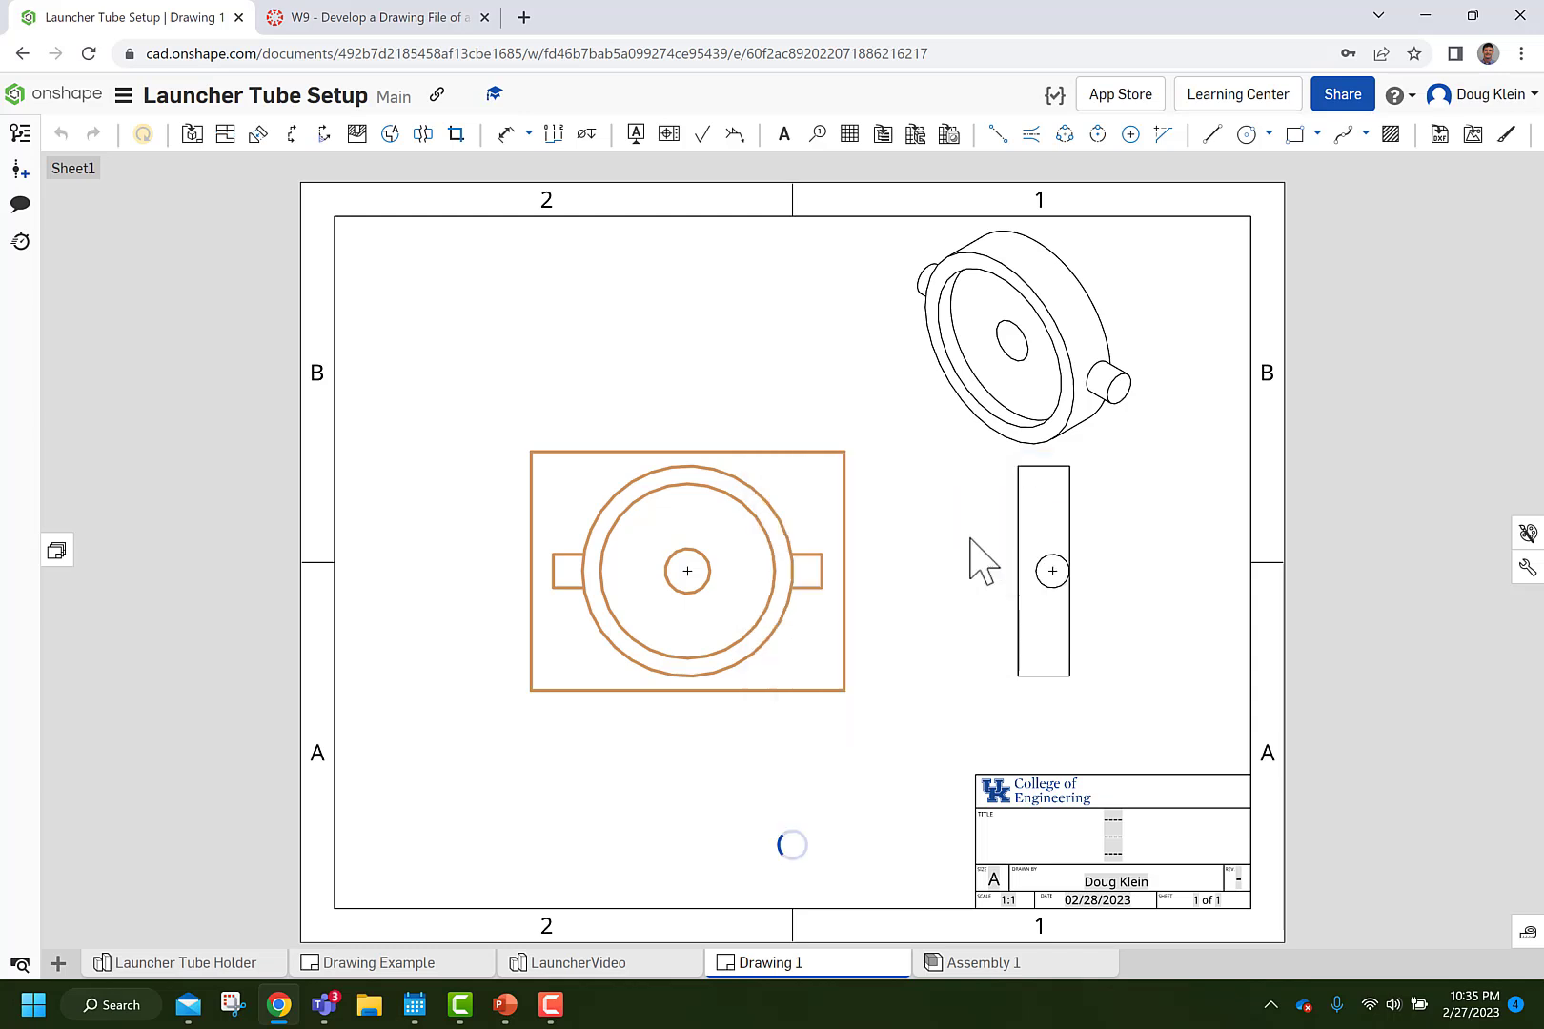
{"action": "right_click", "coordinate": [1039, 505]}
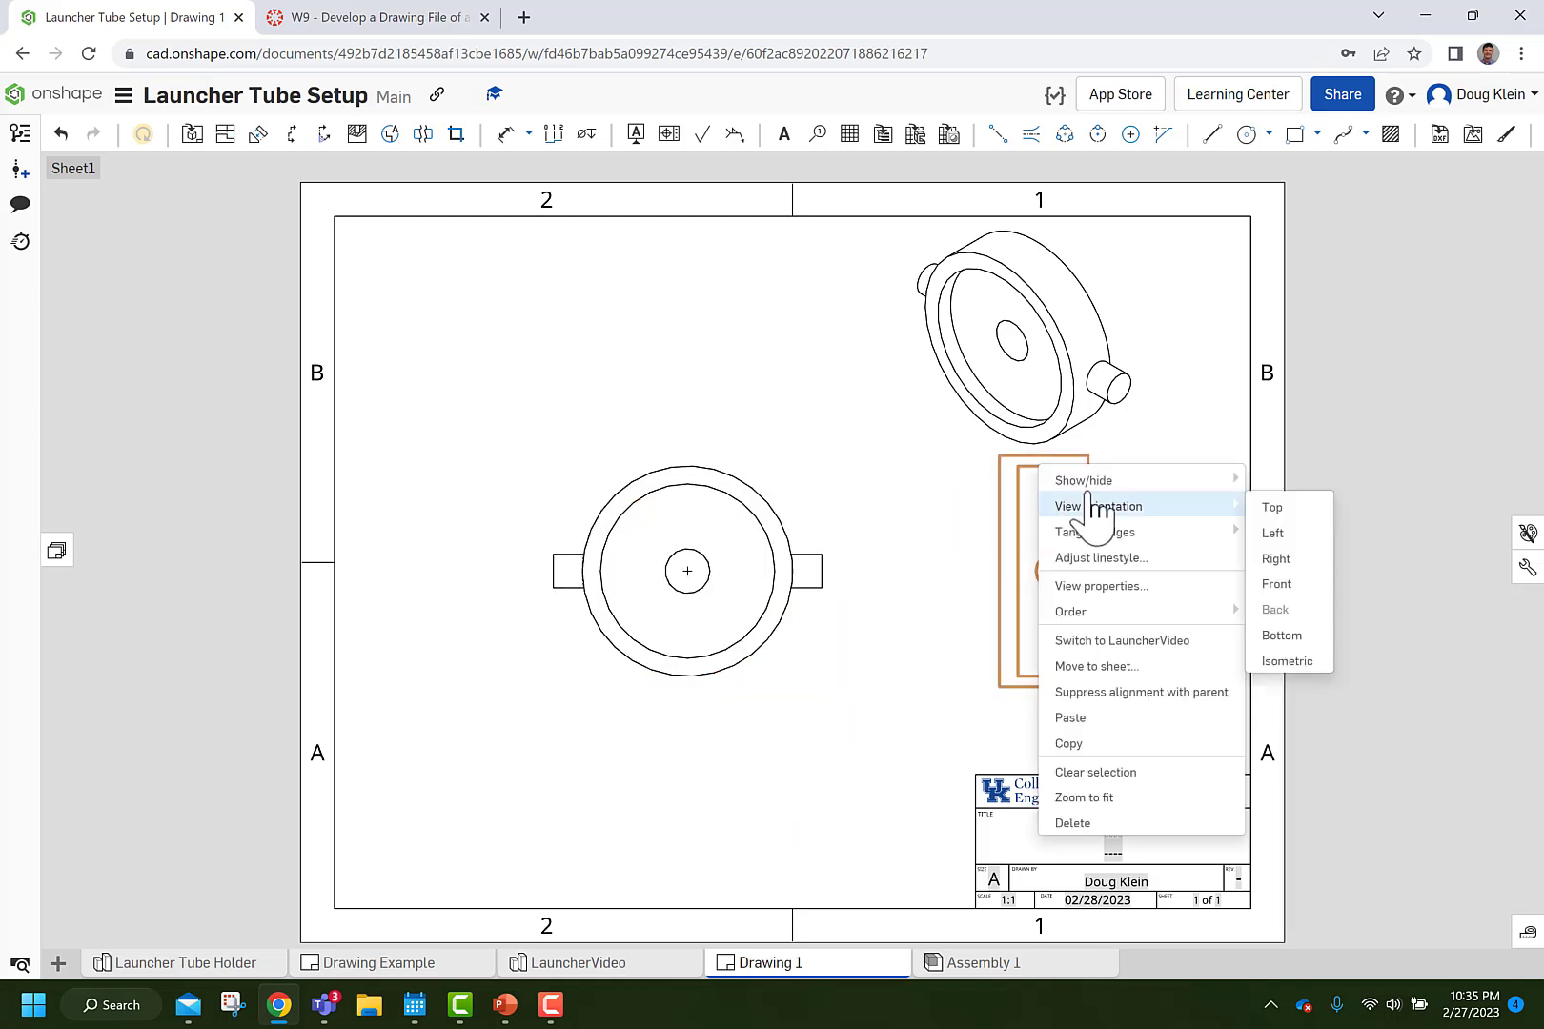
{"action": "mouse_move", "coordinate": [1091, 482]}
{"action": "left_click", "coordinate": [1308, 482]}
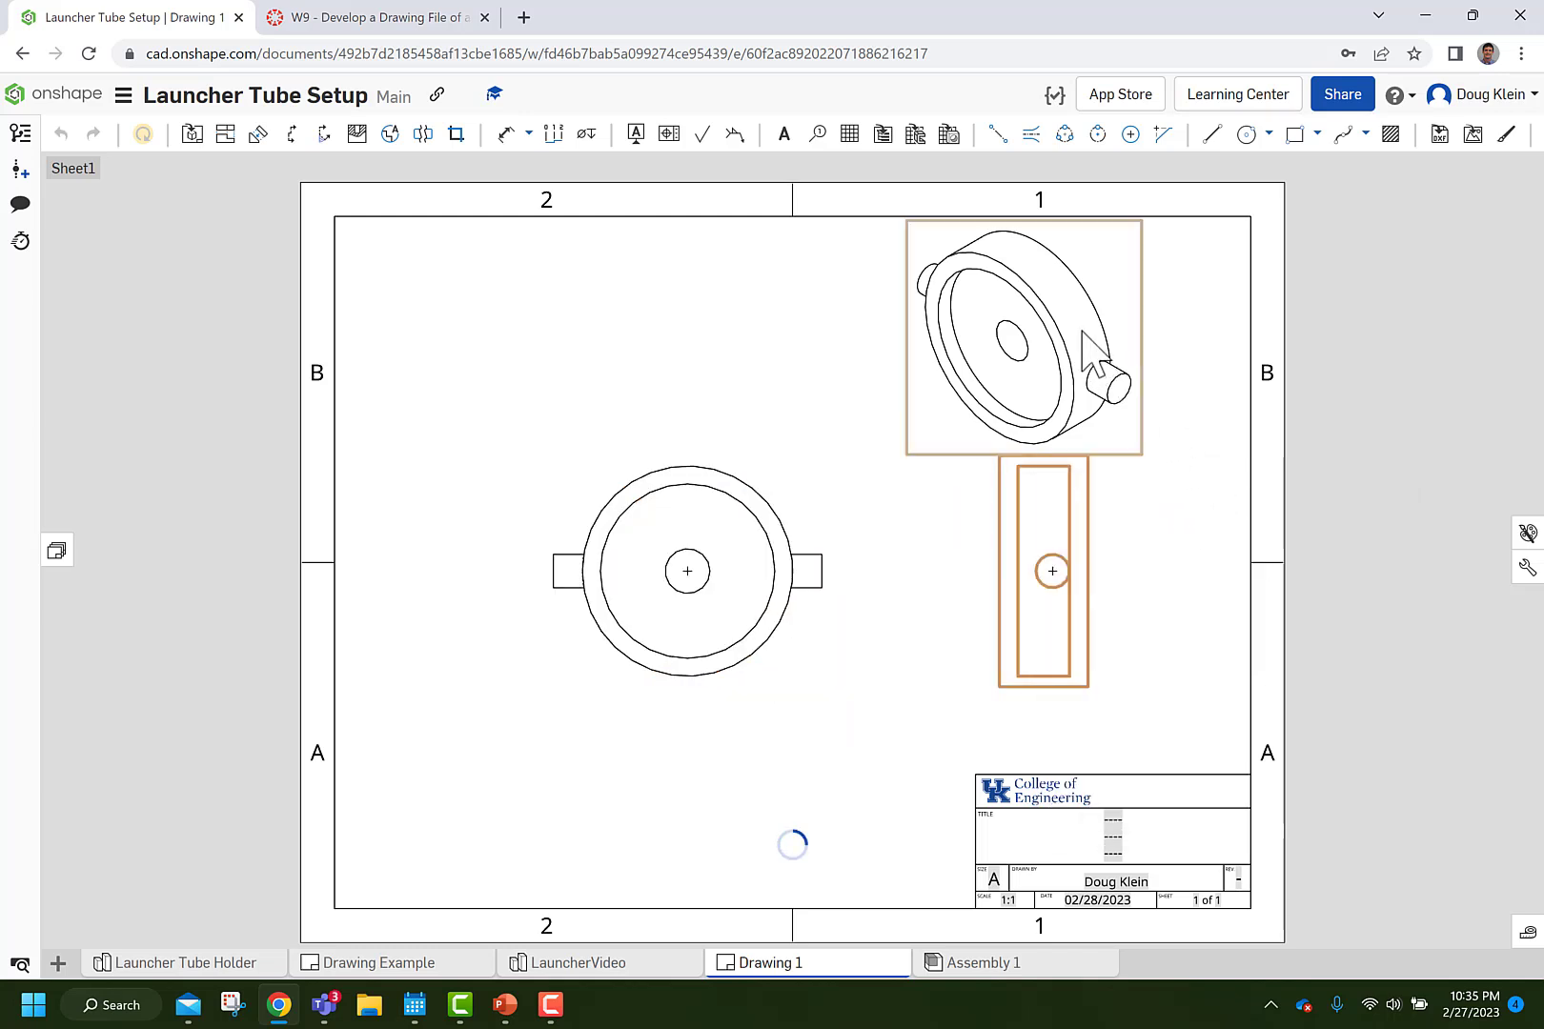
Display the End Cap's isometric view as shaded.
{"action": "right_click", "coordinate": [1087, 299]}
{"action": "mouse_move", "coordinate": [1157, 322]}
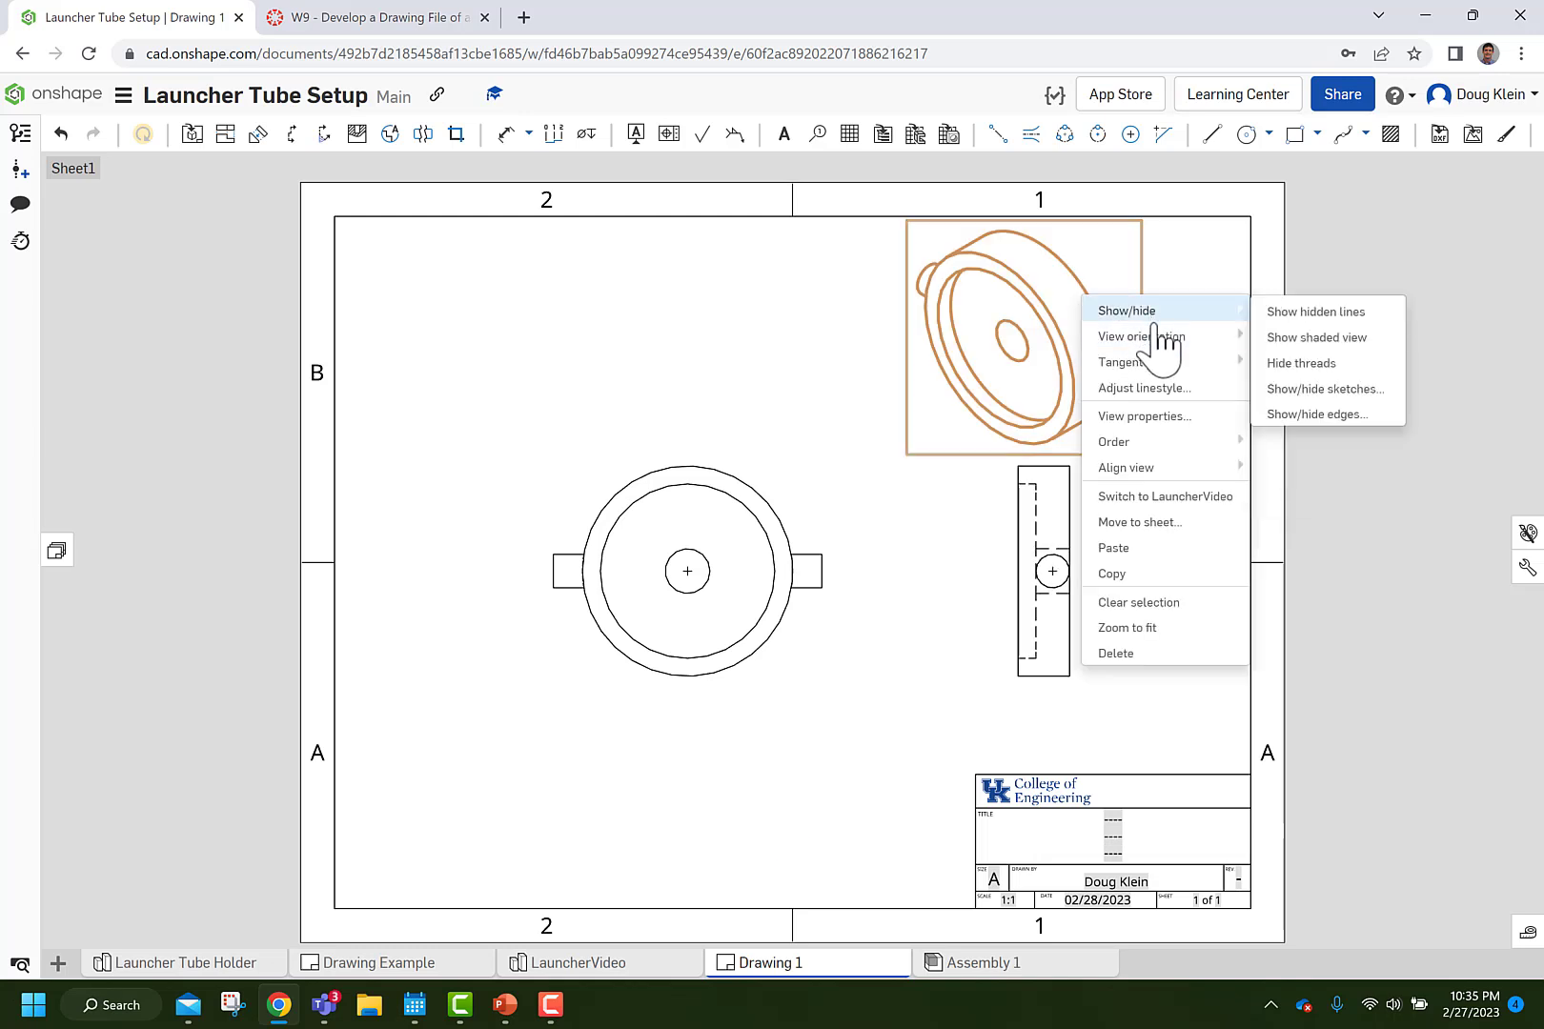
{"action": "left_click", "coordinate": [1282, 339]}
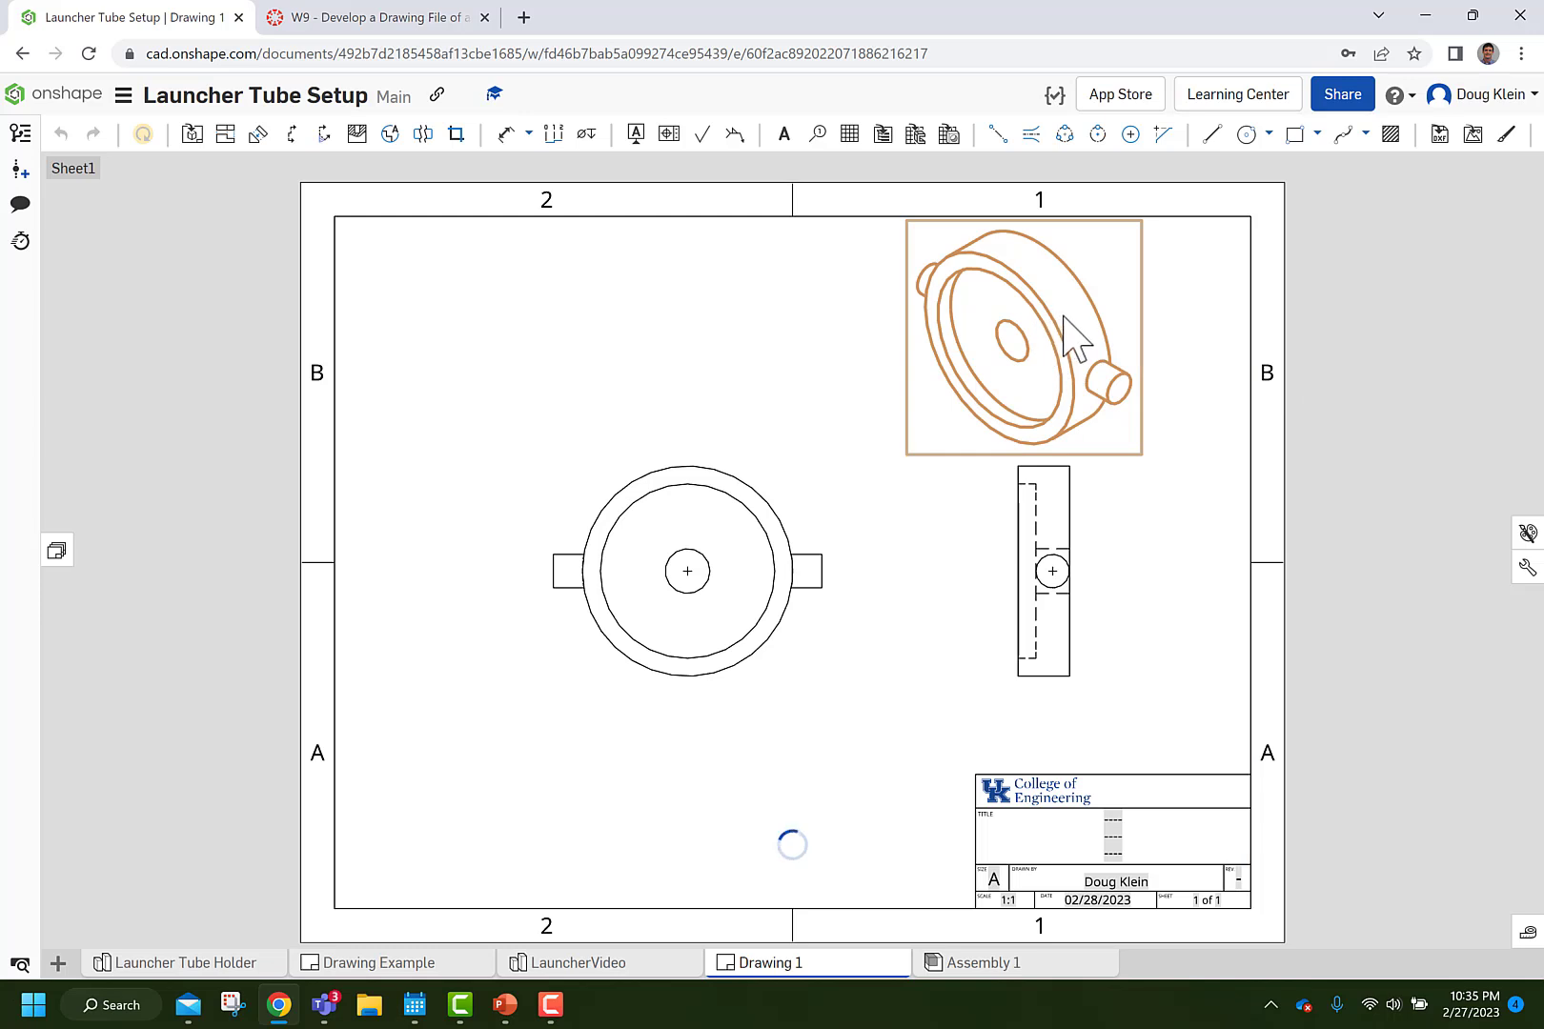
Spread out the views: shift the isometric view right into the sheet corner, and the side and circular views left.
{"action": "left_click_drag", "start_coordinate": [1094, 343], "coordinate": [1218, 340]}
{"action": "left_click_drag", "start_coordinate": [1072, 545], "coordinate": [908, 541]}
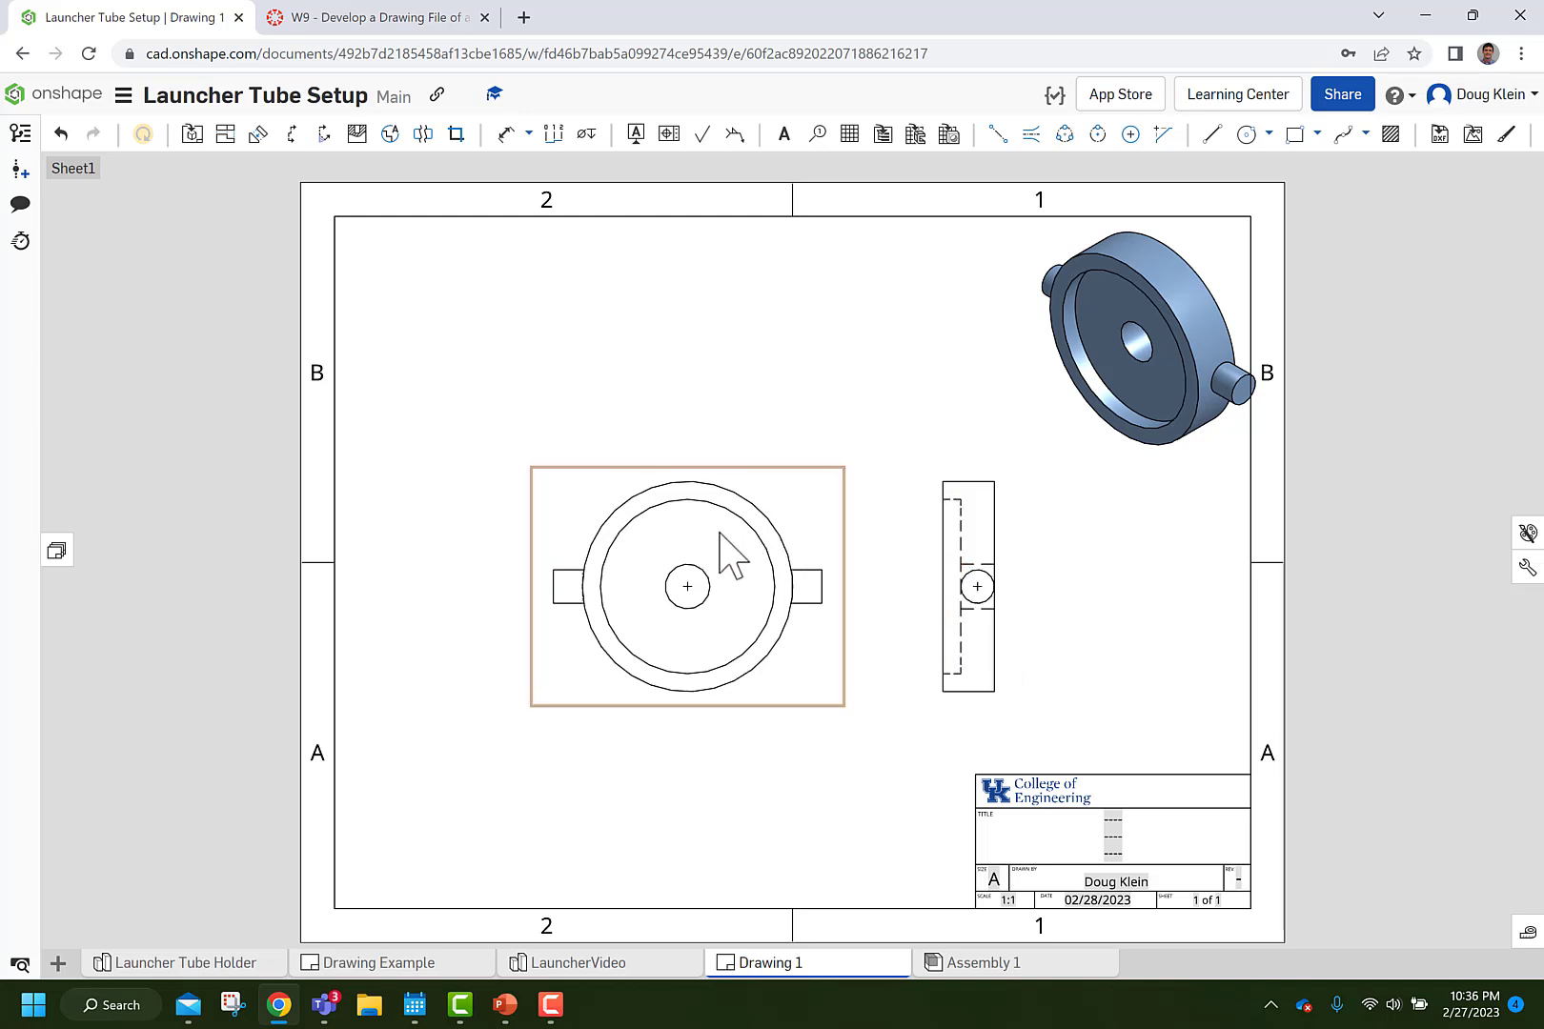
{"action": "left_click_drag", "start_coordinate": [722, 536], "coordinate": [676, 536]}
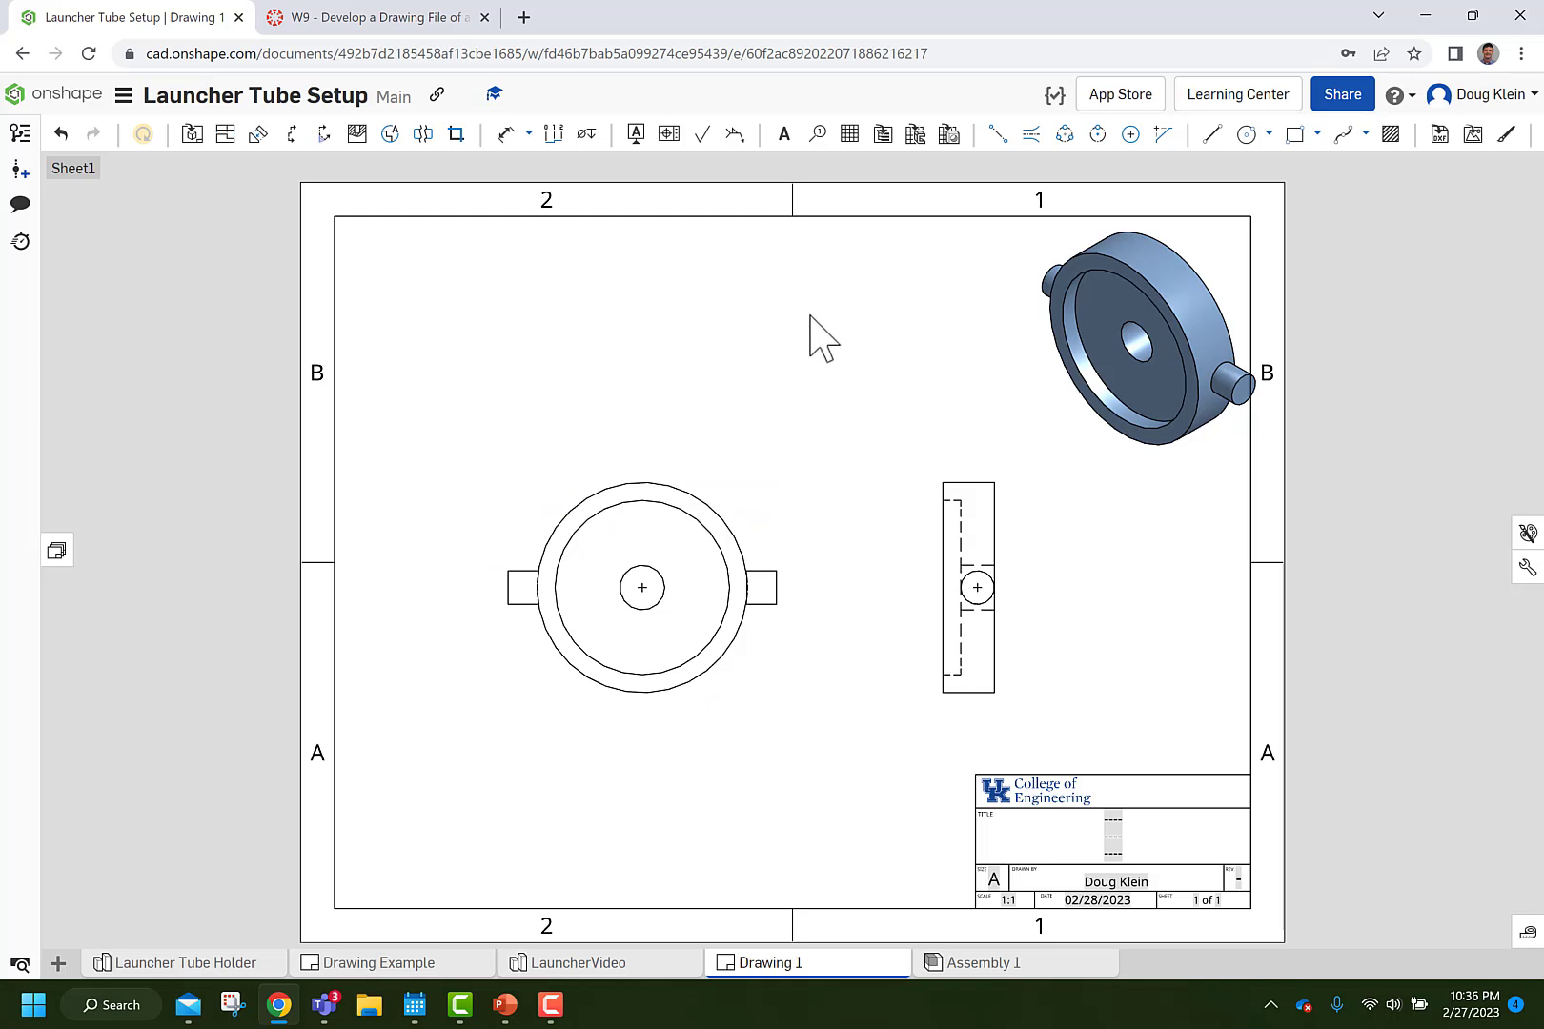
Dimension the center hole's diameter in the circular view, placed above the part, with one decimal place of precision.
{"action": "left_click", "coordinate": [506, 135]}
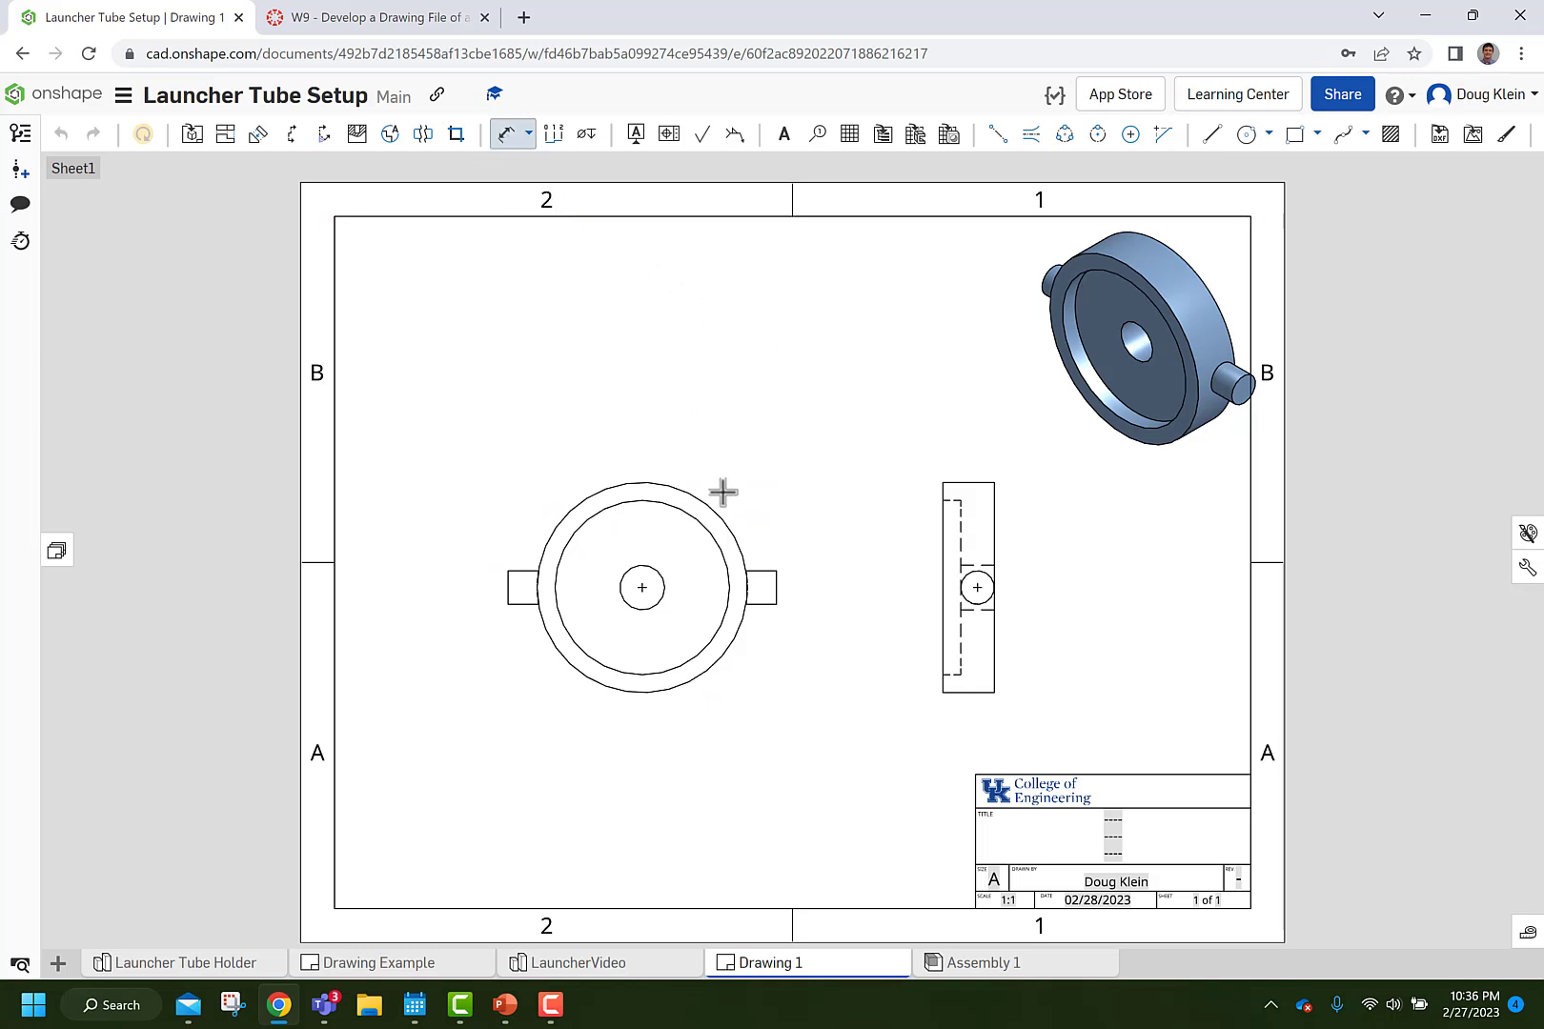
{"action": "left_click", "coordinate": [665, 573]}
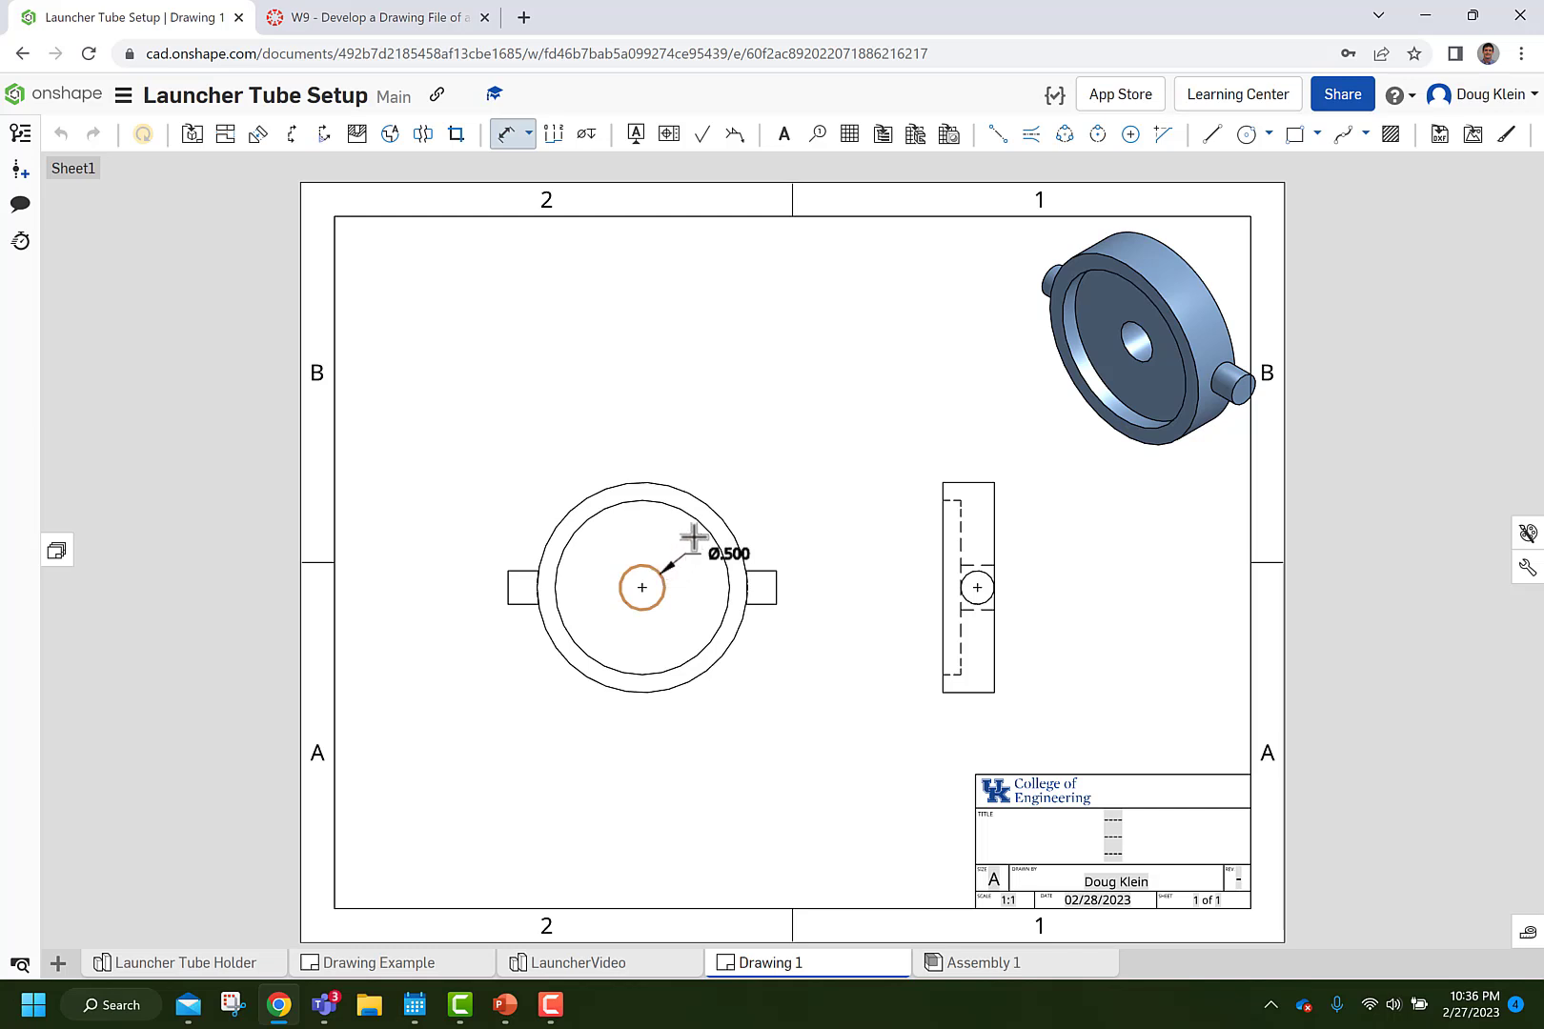
{"action": "left_click", "coordinate": [747, 435]}
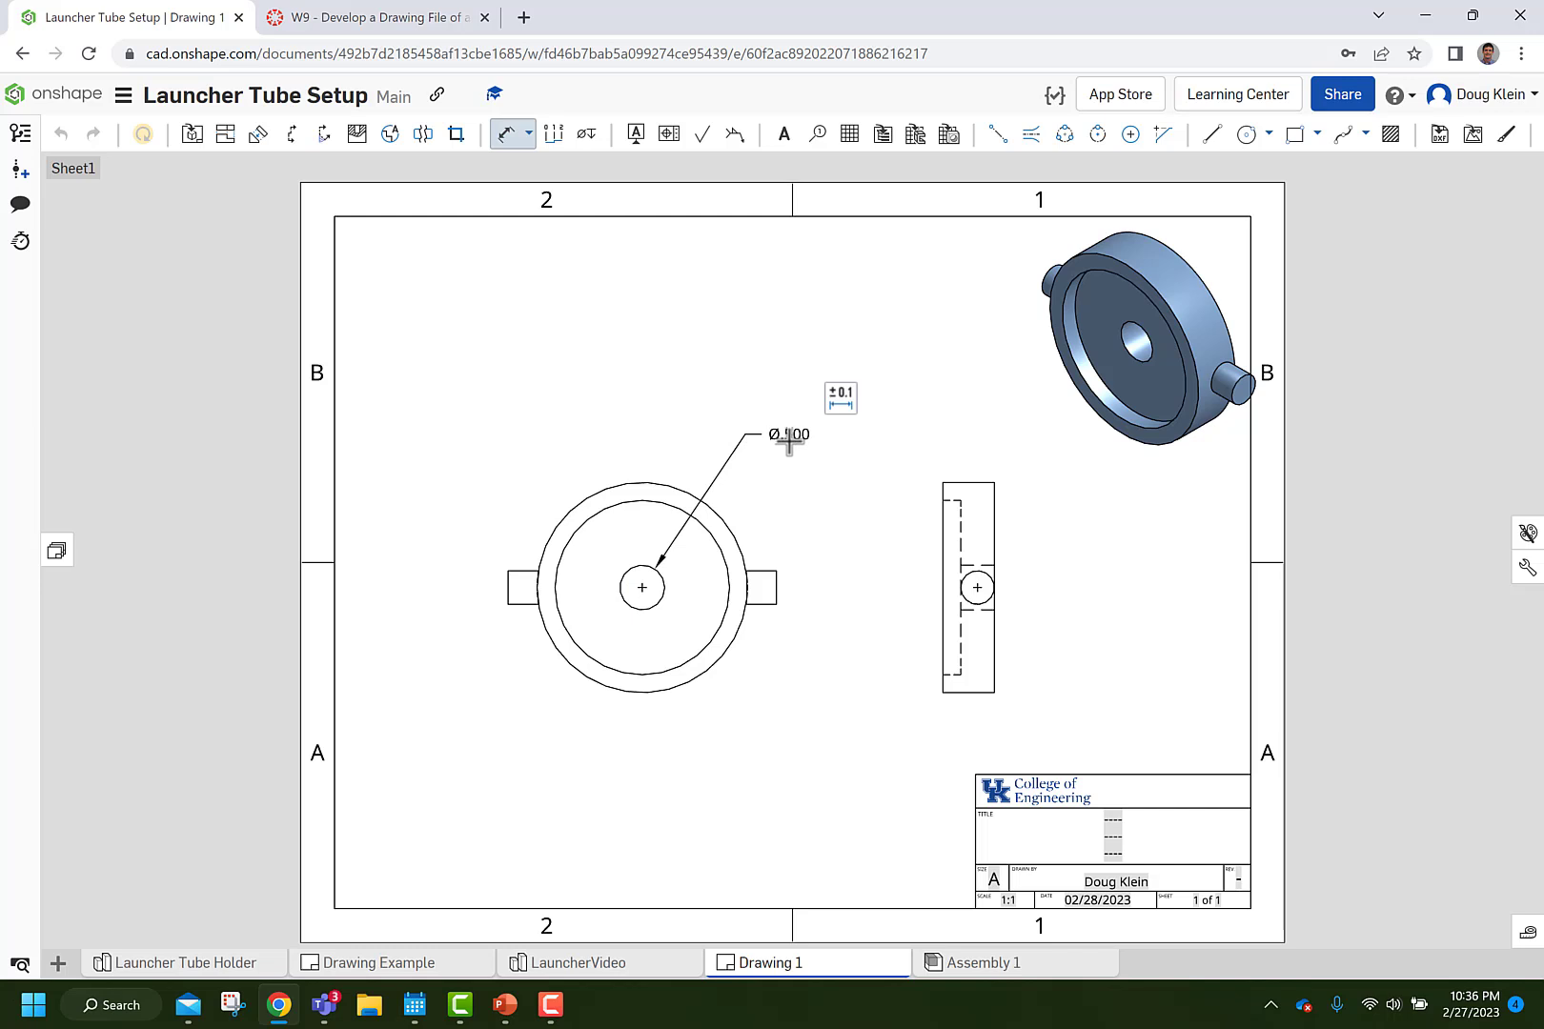
{"action": "left_click", "coordinate": [846, 398]}
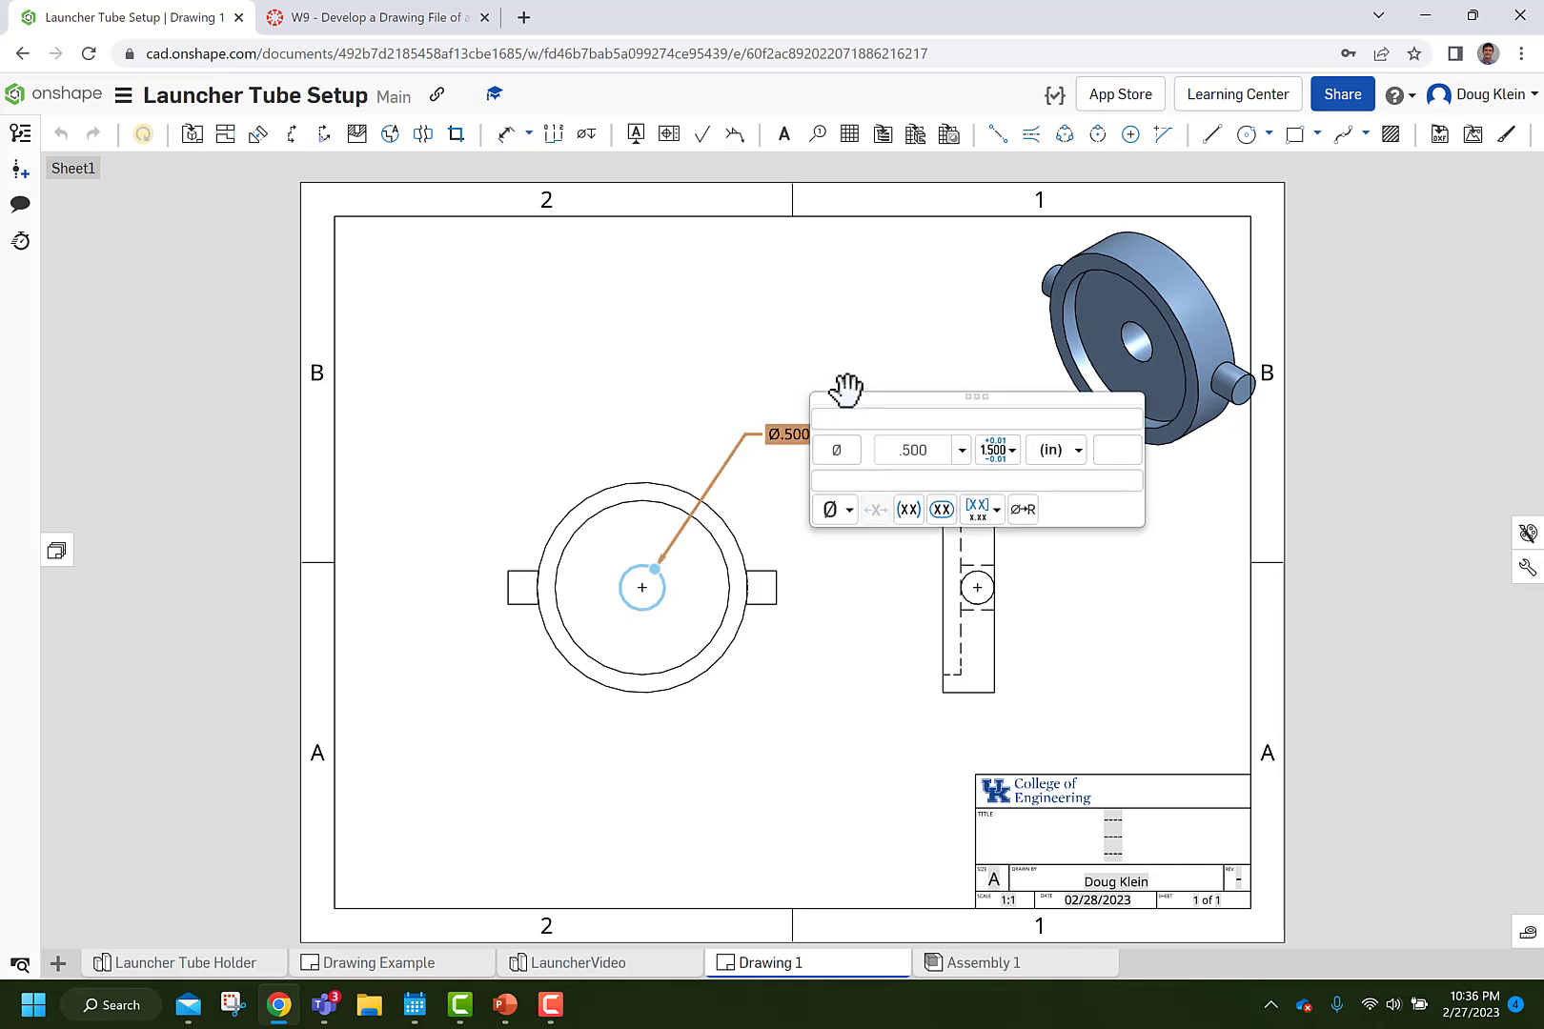
{"action": "left_click", "coordinate": [962, 452]}
{"action": "left_click", "coordinate": [917, 507]}
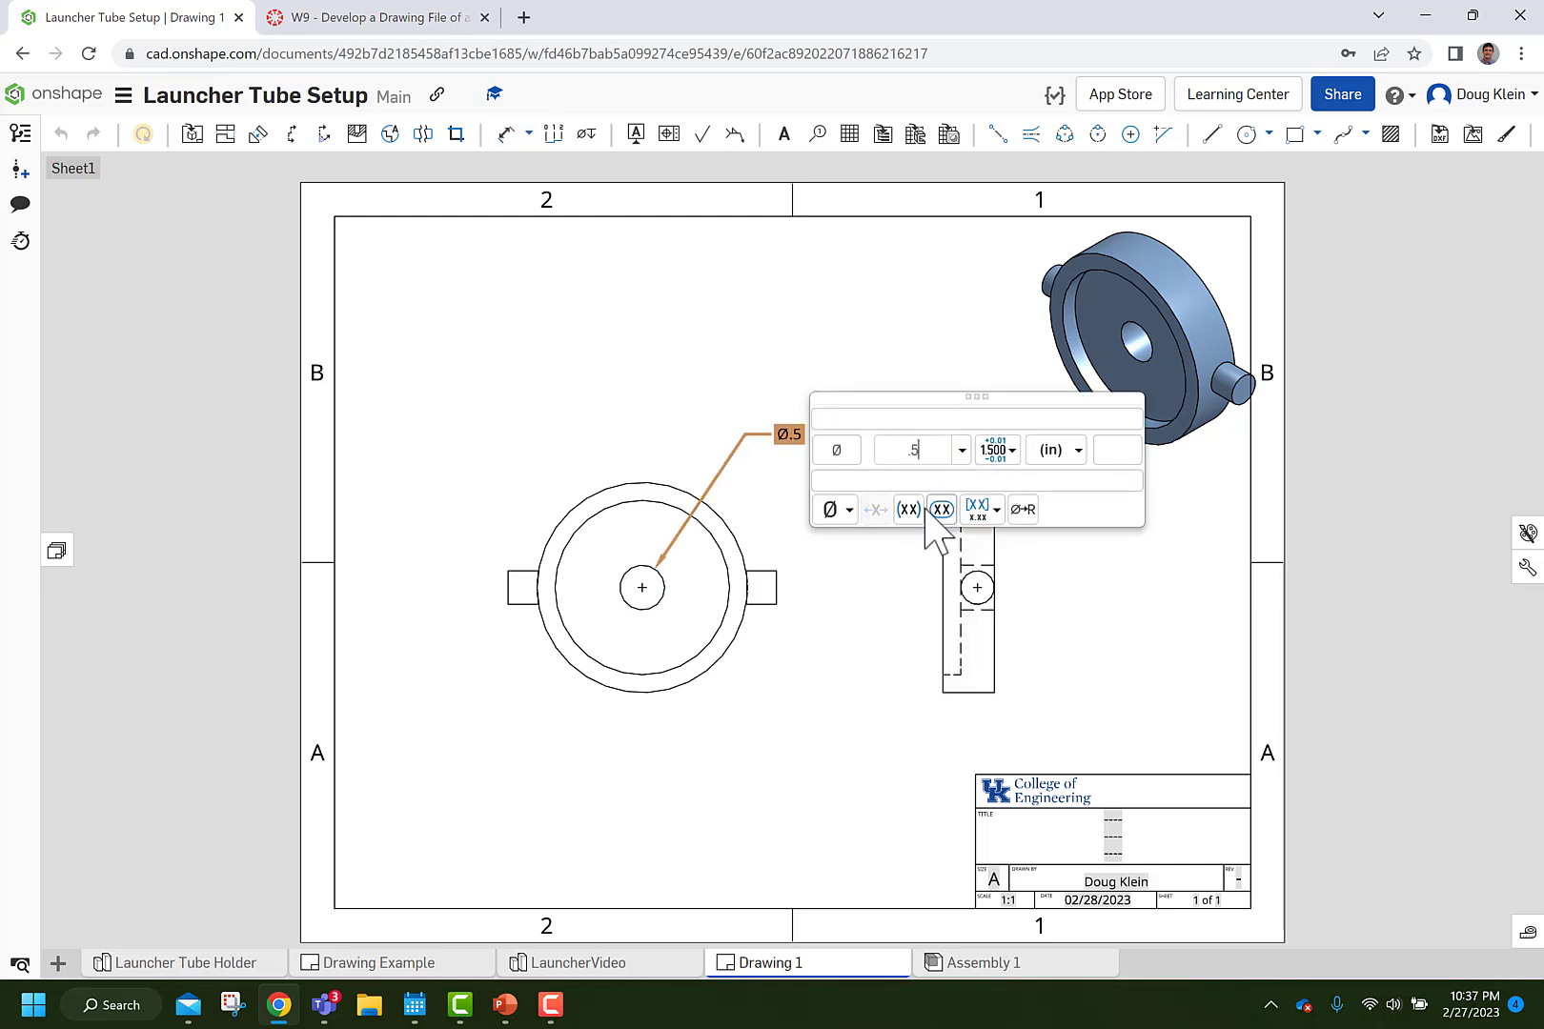
{"action": "left_click", "coordinate": [741, 353]}
Dimension the inner and outer circle diameters and the horizontal distance from the center to the right peg's end in the circular view.
{"action": "key", "text": "d"}
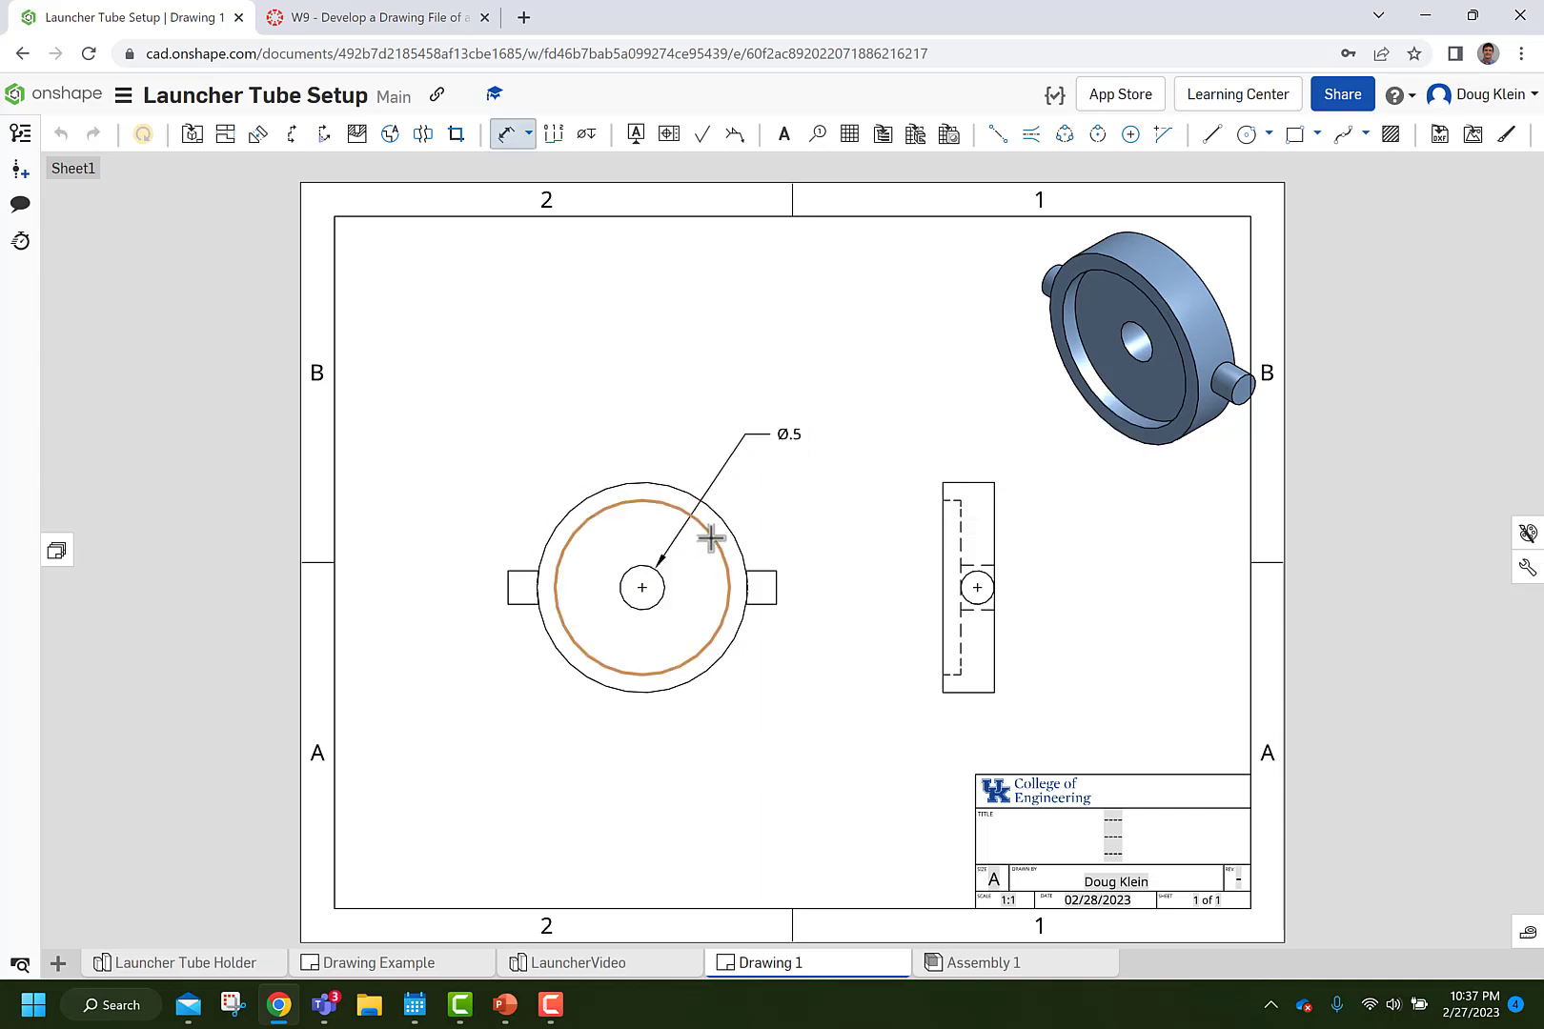
{"action": "left_click", "coordinate": [707, 533]}
{"action": "left_click", "coordinate": [752, 462]}
{"action": "left_click", "coordinate": [726, 523]}
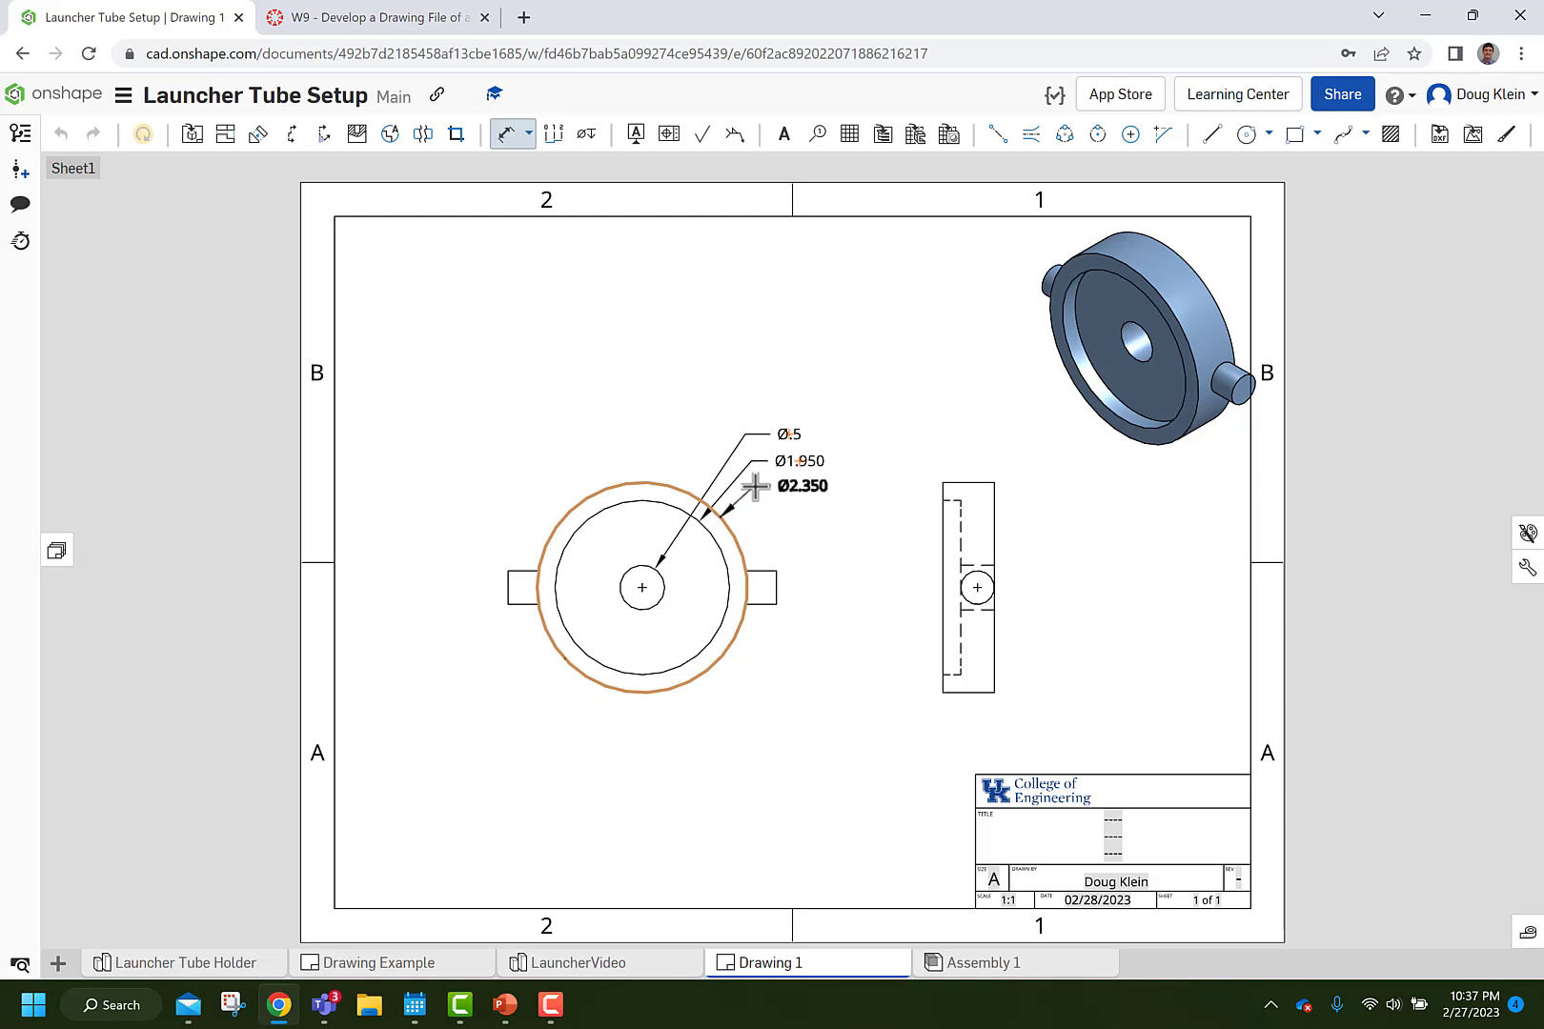
{"action": "left_click", "coordinate": [754, 485]}
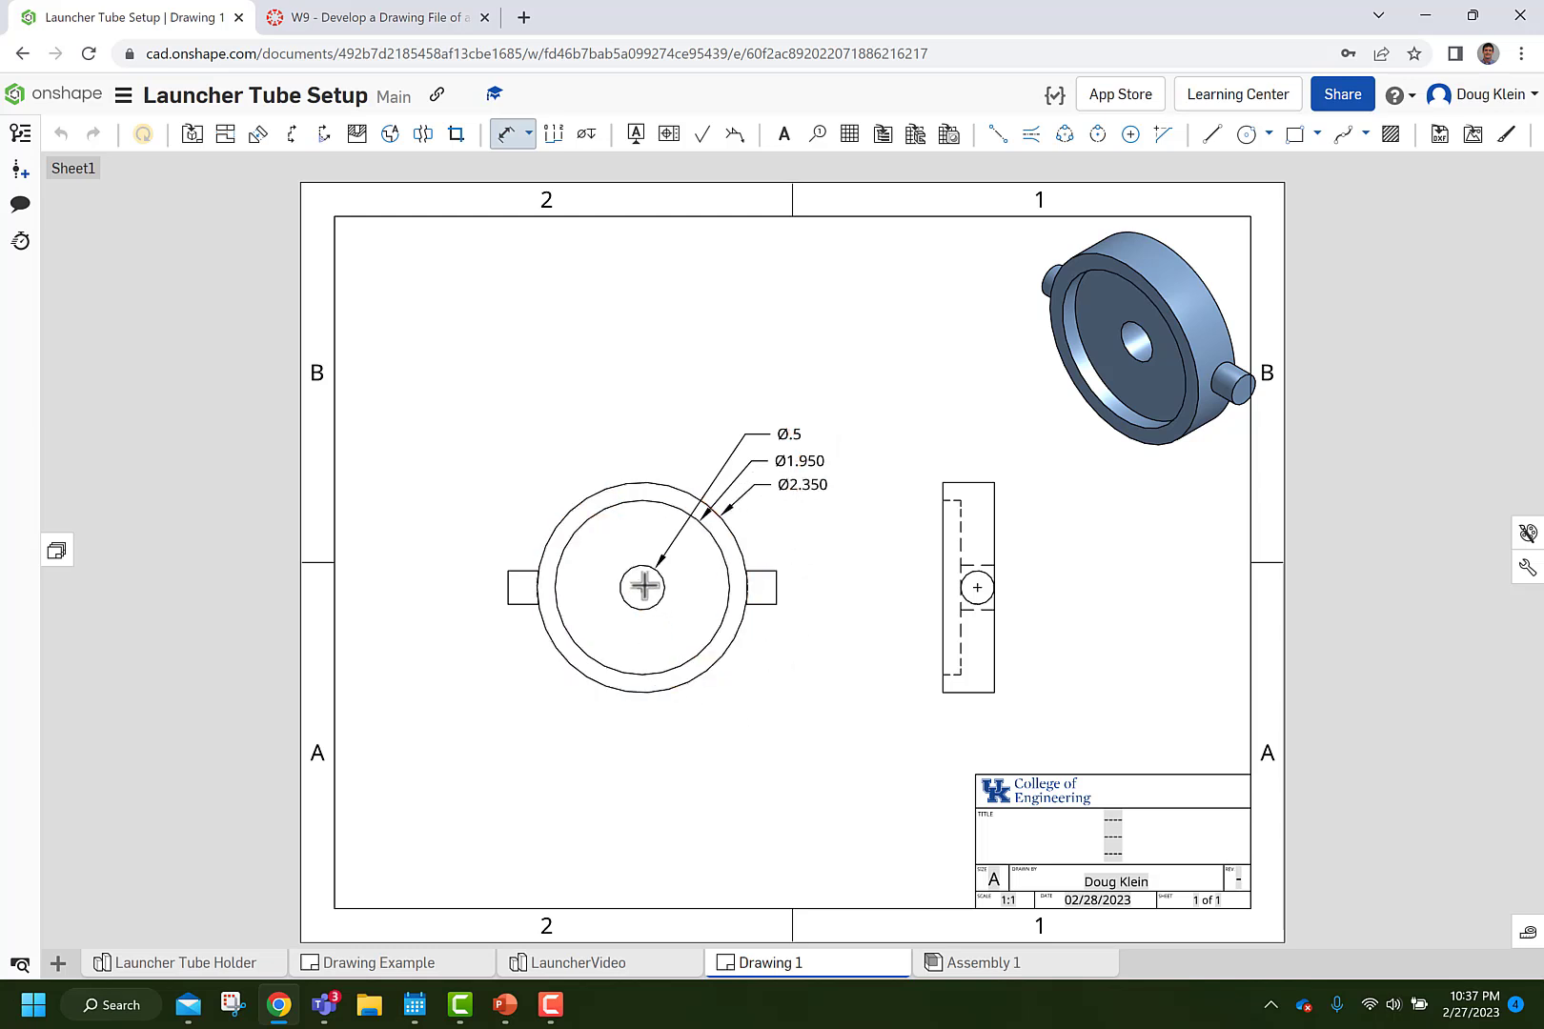
{"action": "left_click", "coordinate": [778, 604]}
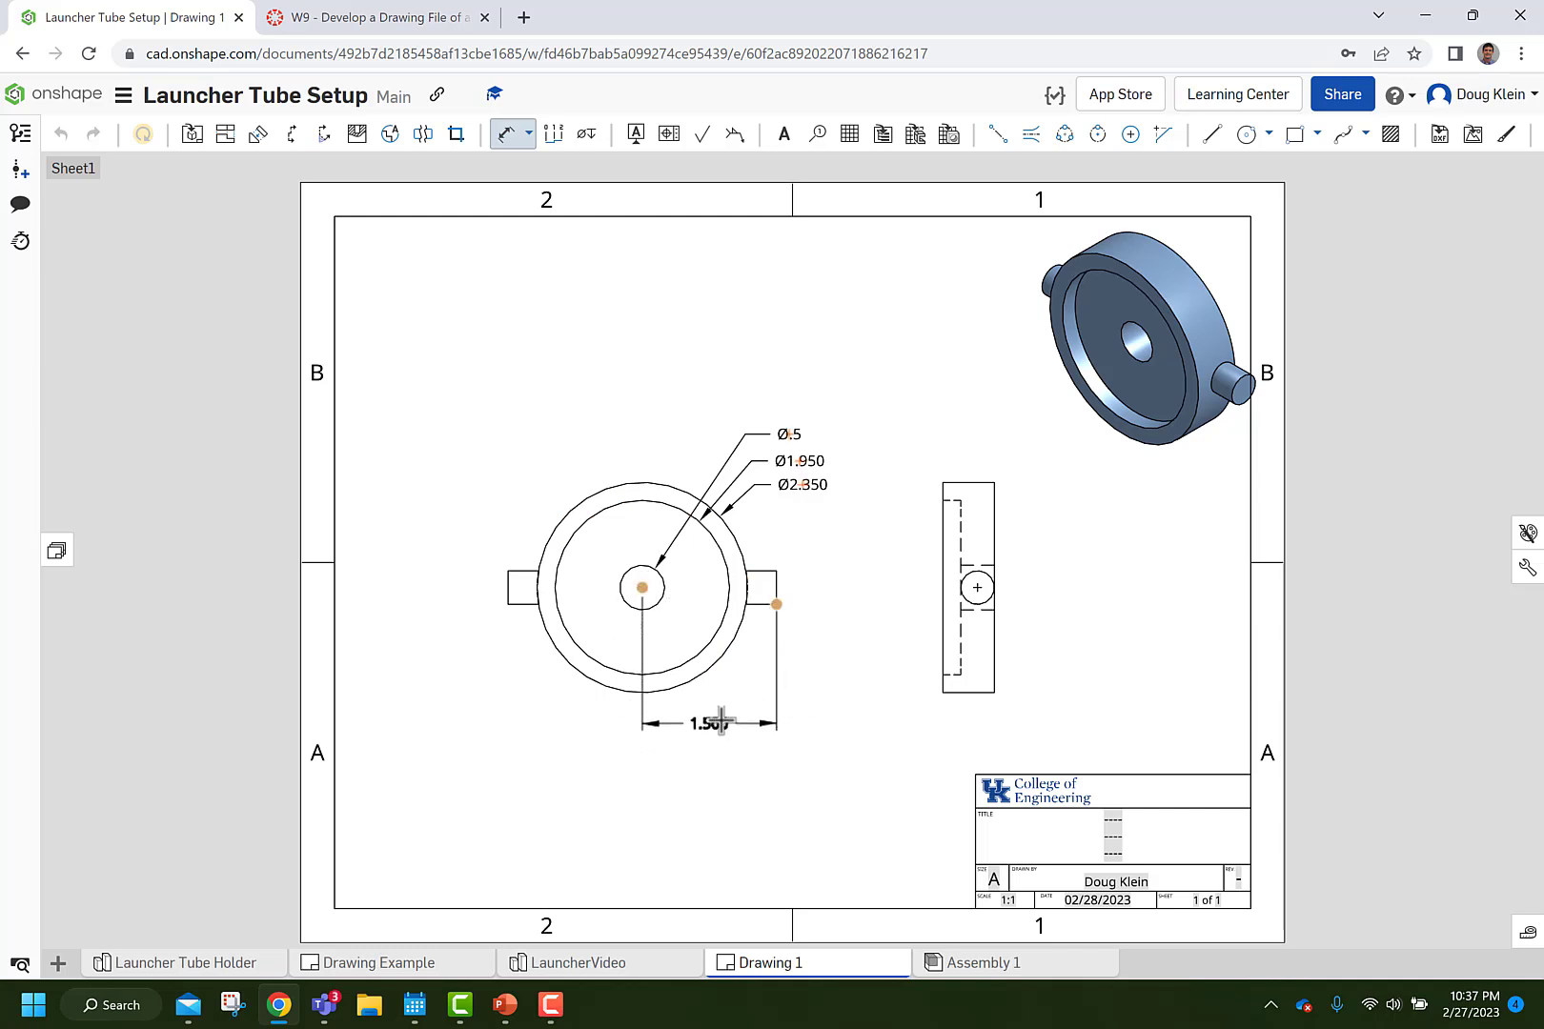
{"action": "left_click", "coordinate": [722, 717]}
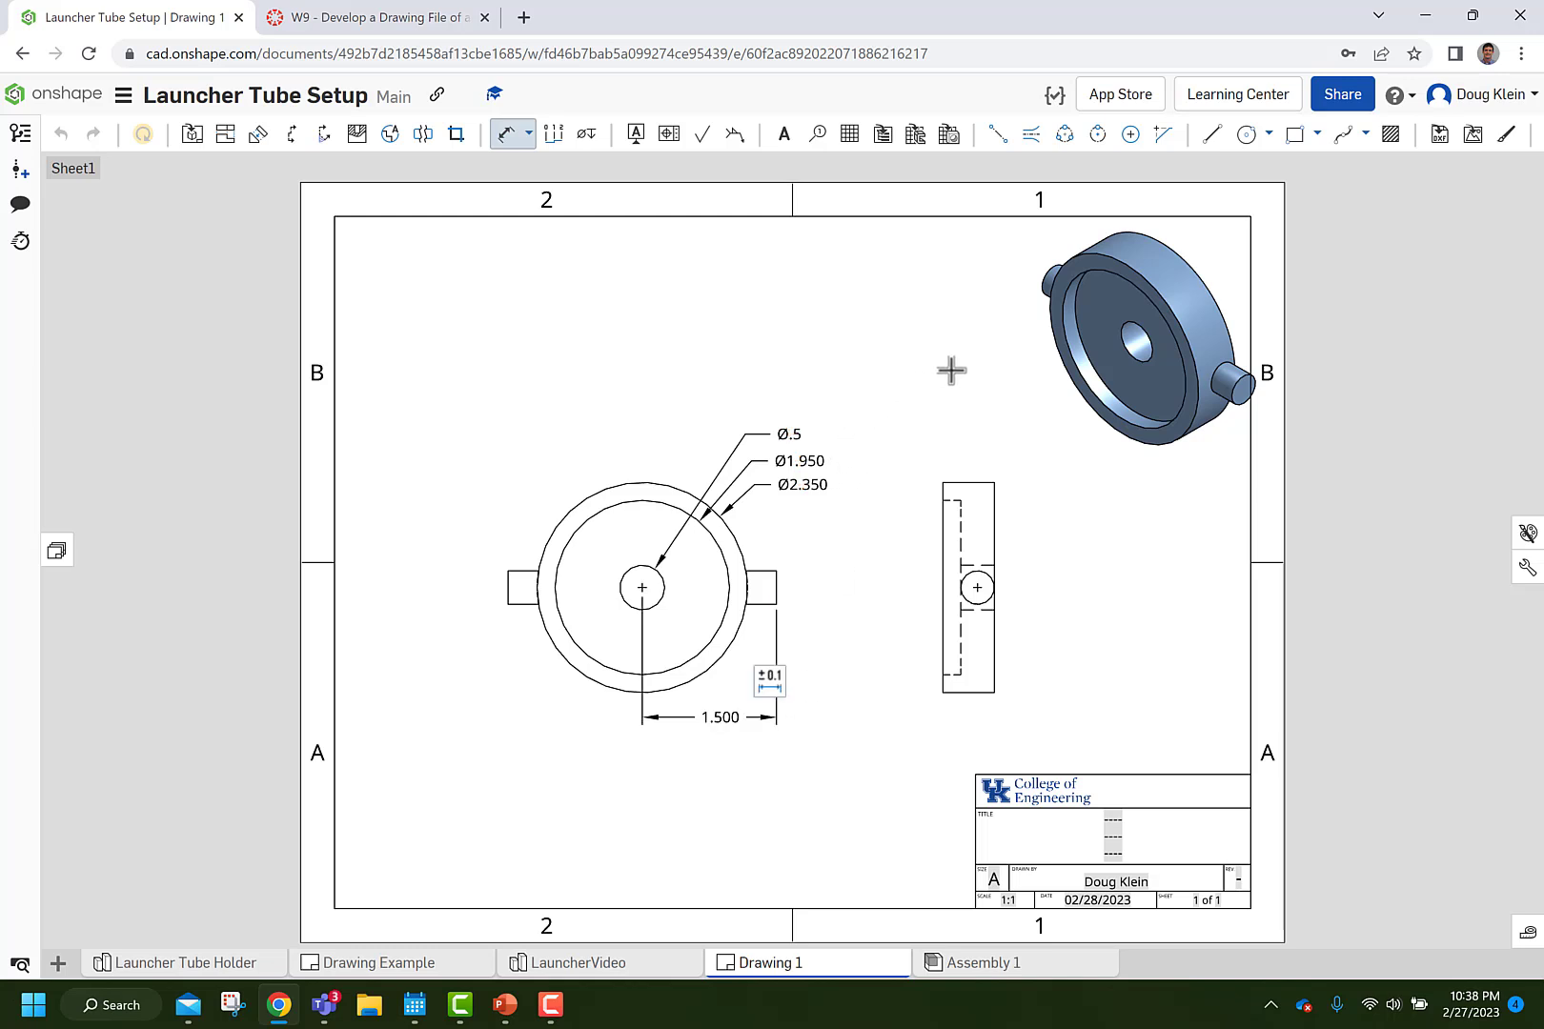
Dimension the side view's base thickness from the hidden recess edge and its overall width, stacking both above the view.
{"action": "left_click", "coordinate": [993, 482]}
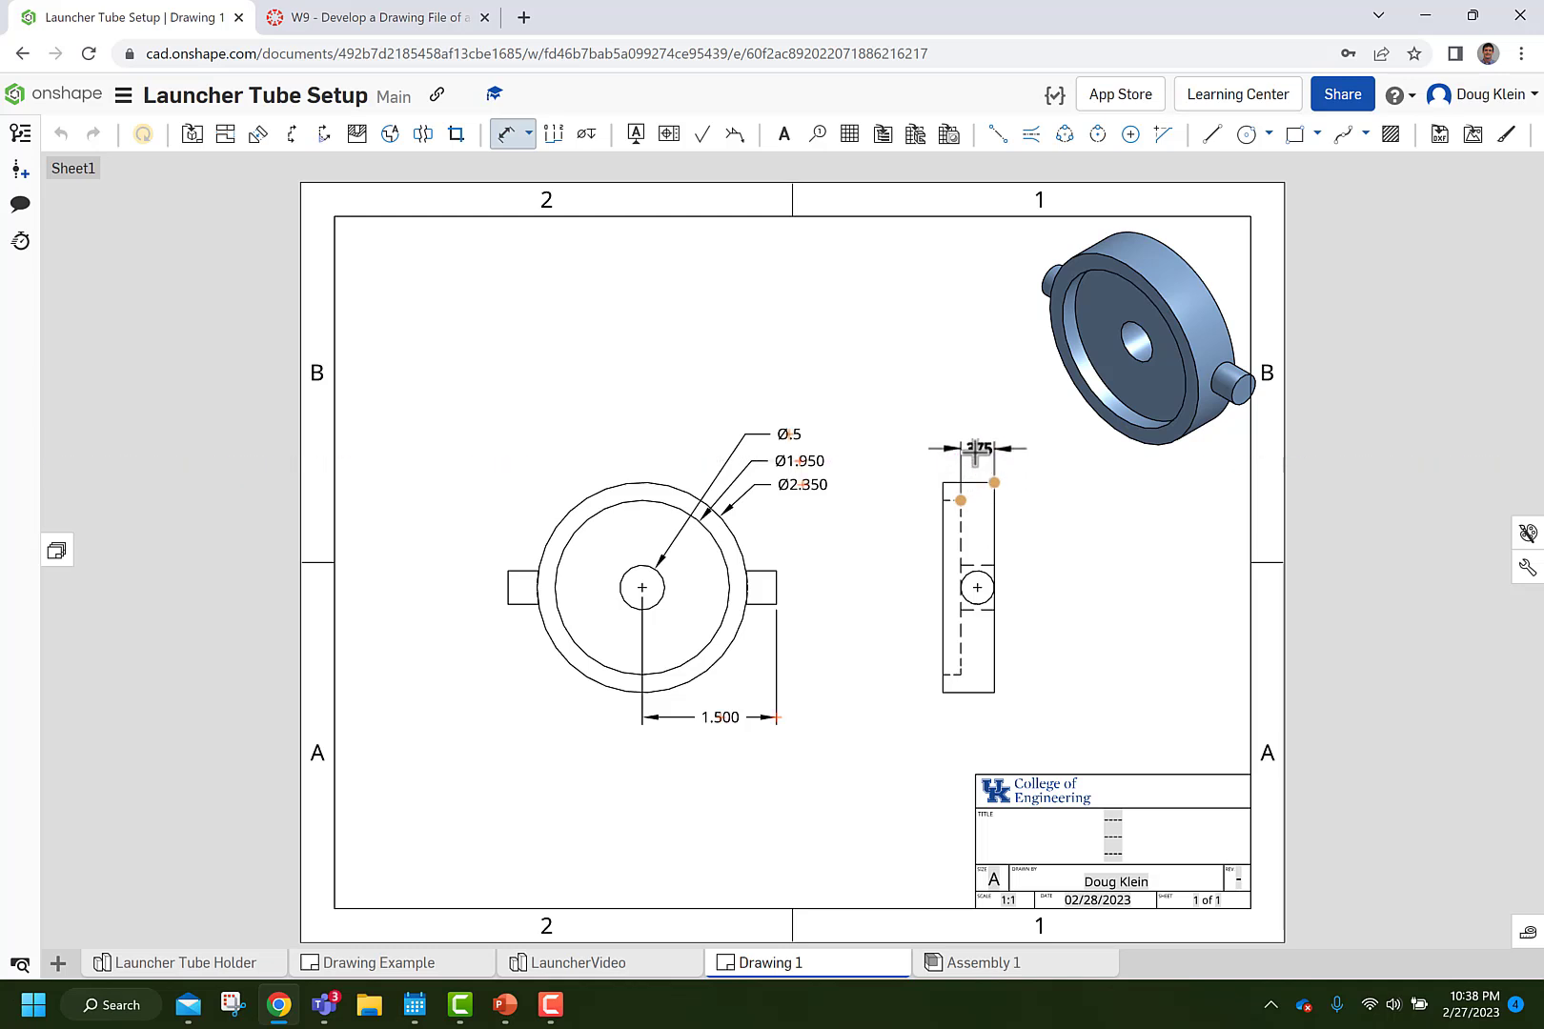
{"action": "left_click", "coordinate": [1022, 460]}
{"action": "left_click", "coordinate": [994, 483]}
{"action": "left_click", "coordinate": [962, 433]}
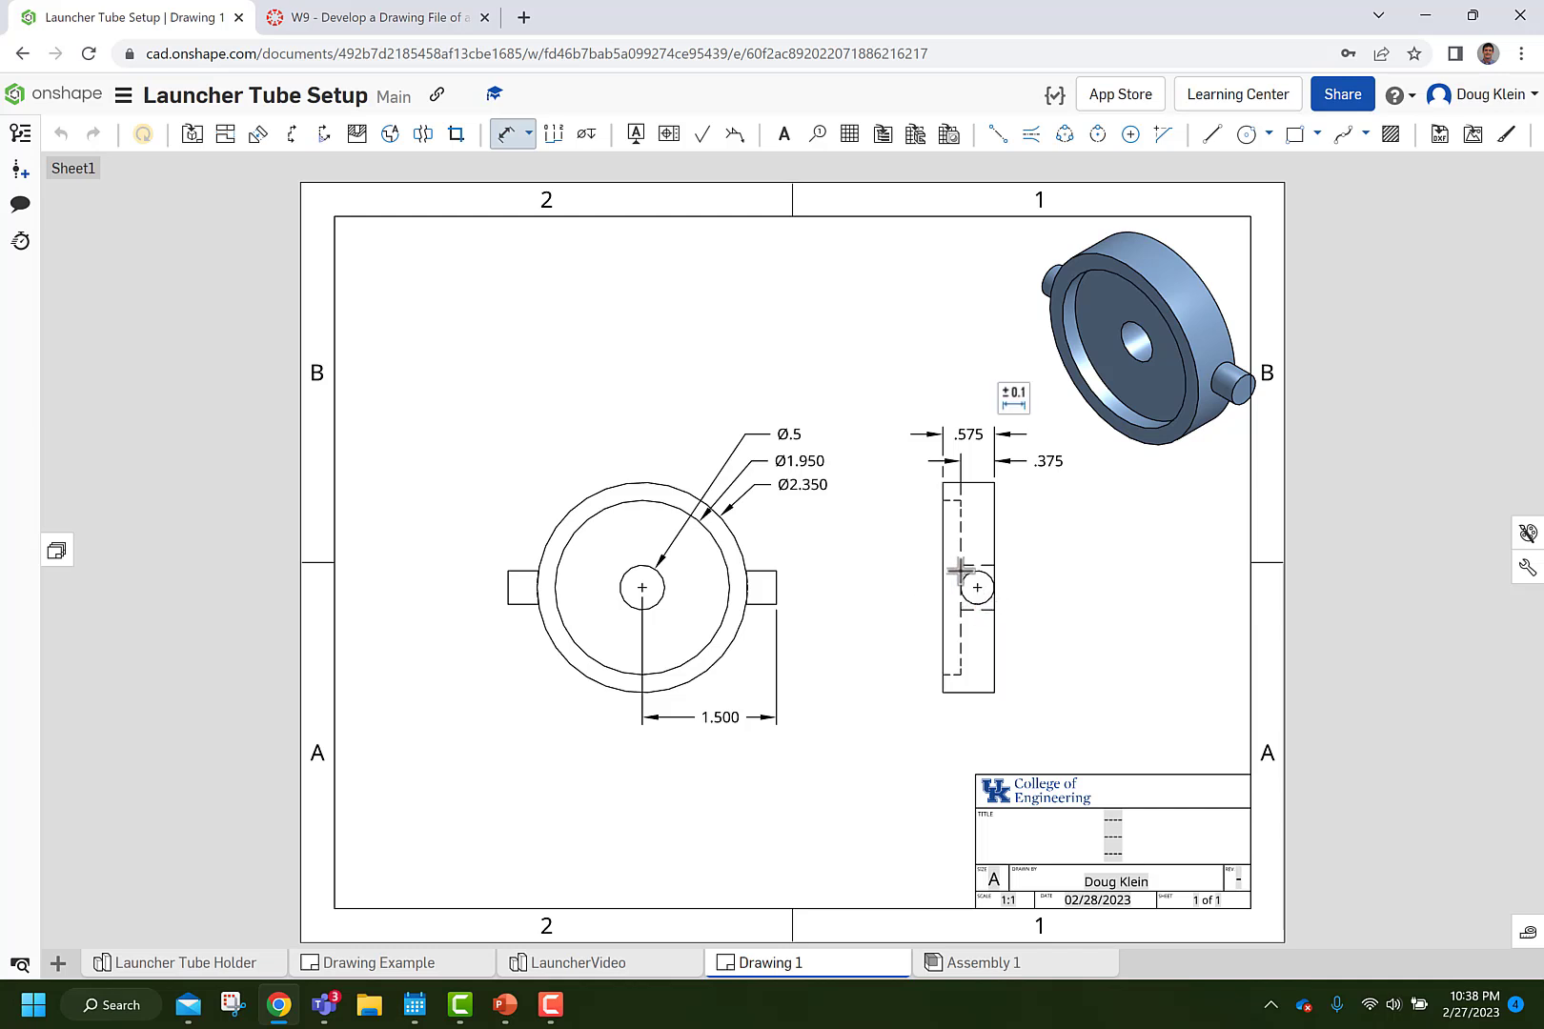
Dimension the peg circle's diameter in the side view, placing it to the upper right of the circle.
{"action": "left_click", "coordinate": [1013, 558]}
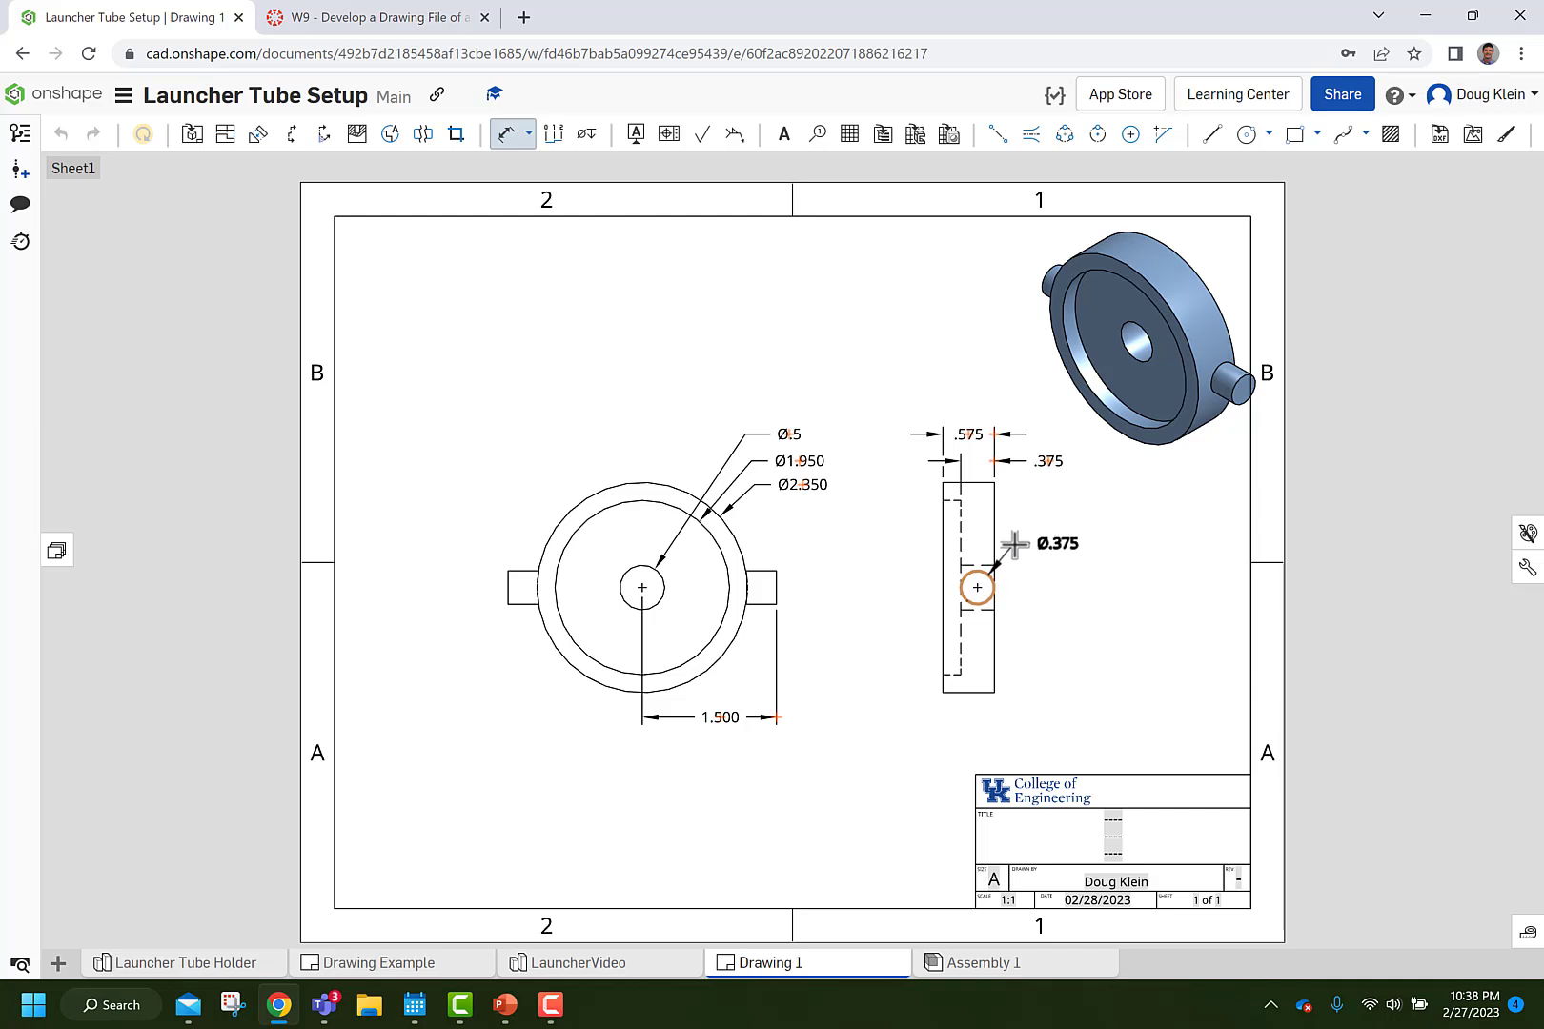
{"action": "left_click", "coordinate": [1014, 544]}
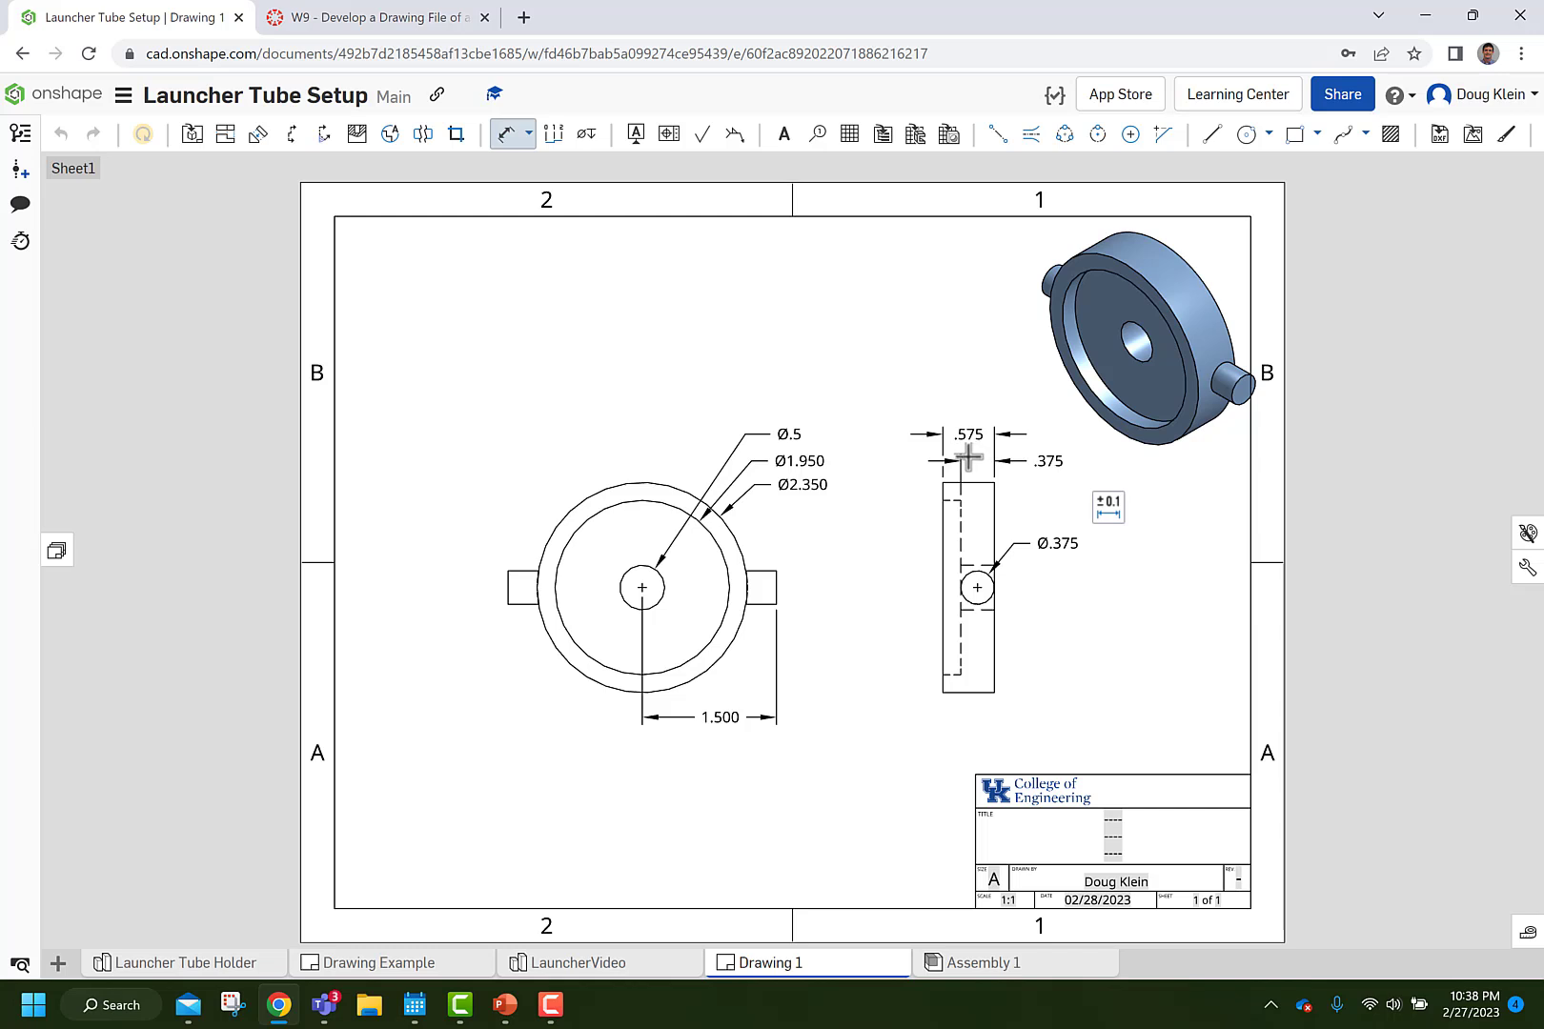
In the LauncherVideo part studio, set the depth of Extrude 4 on the End Cap to 0.125 in.
{"action": "left_click", "coordinate": [615, 964]}
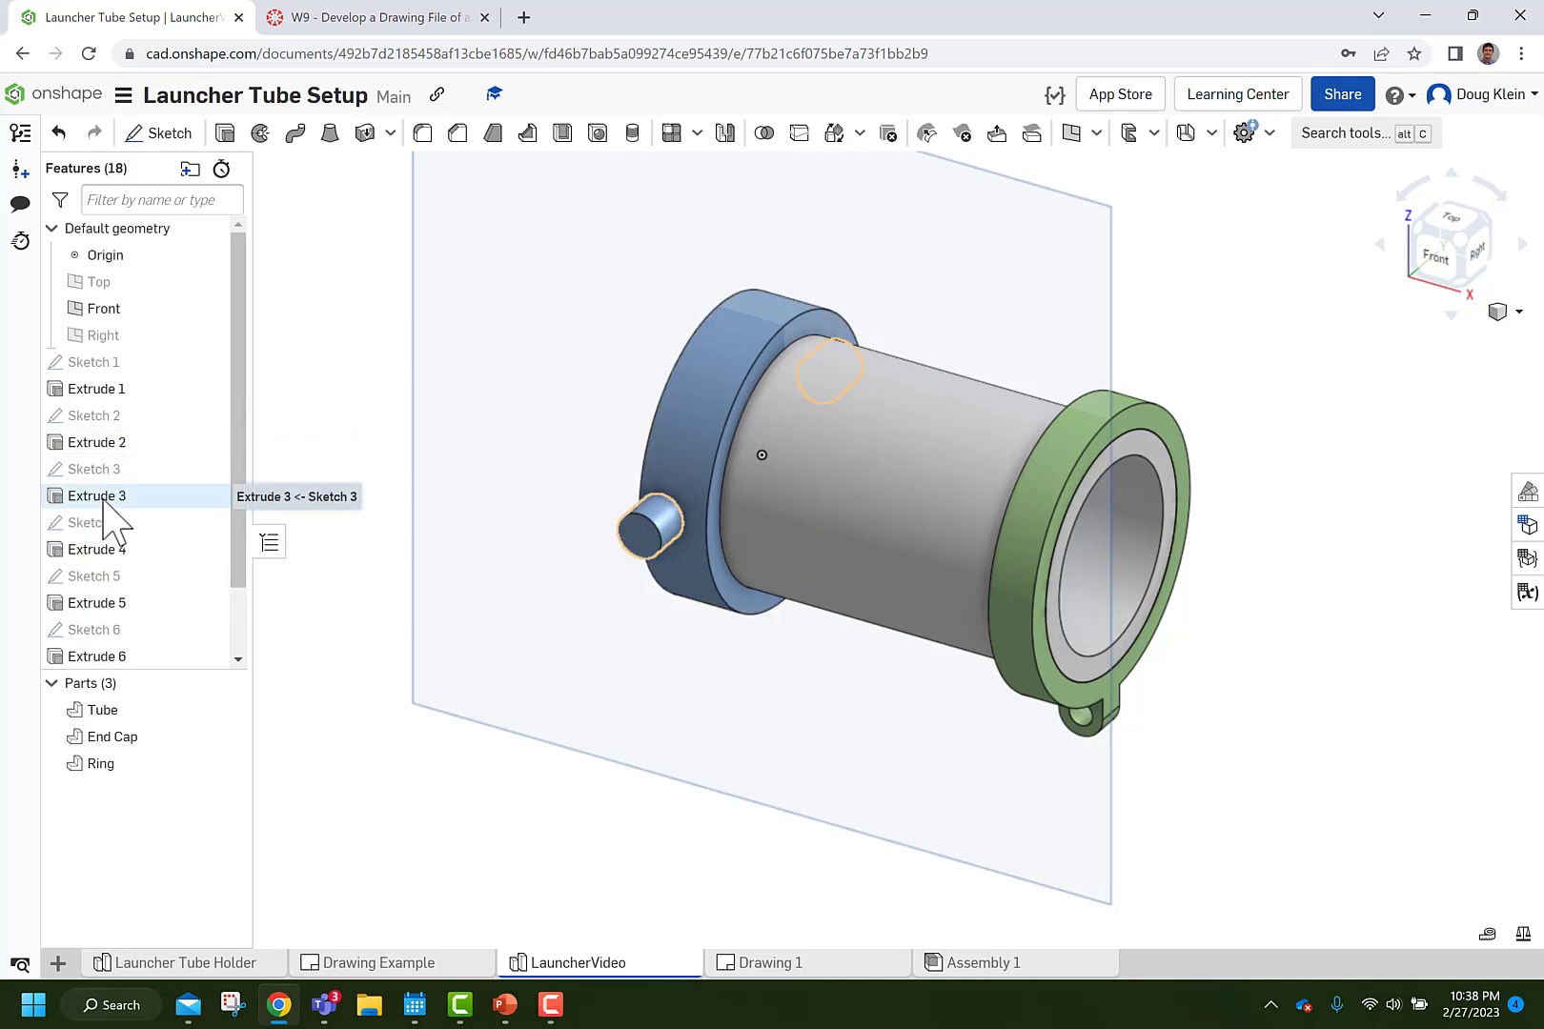
{"action": "right_click", "coordinate": [110, 551]}
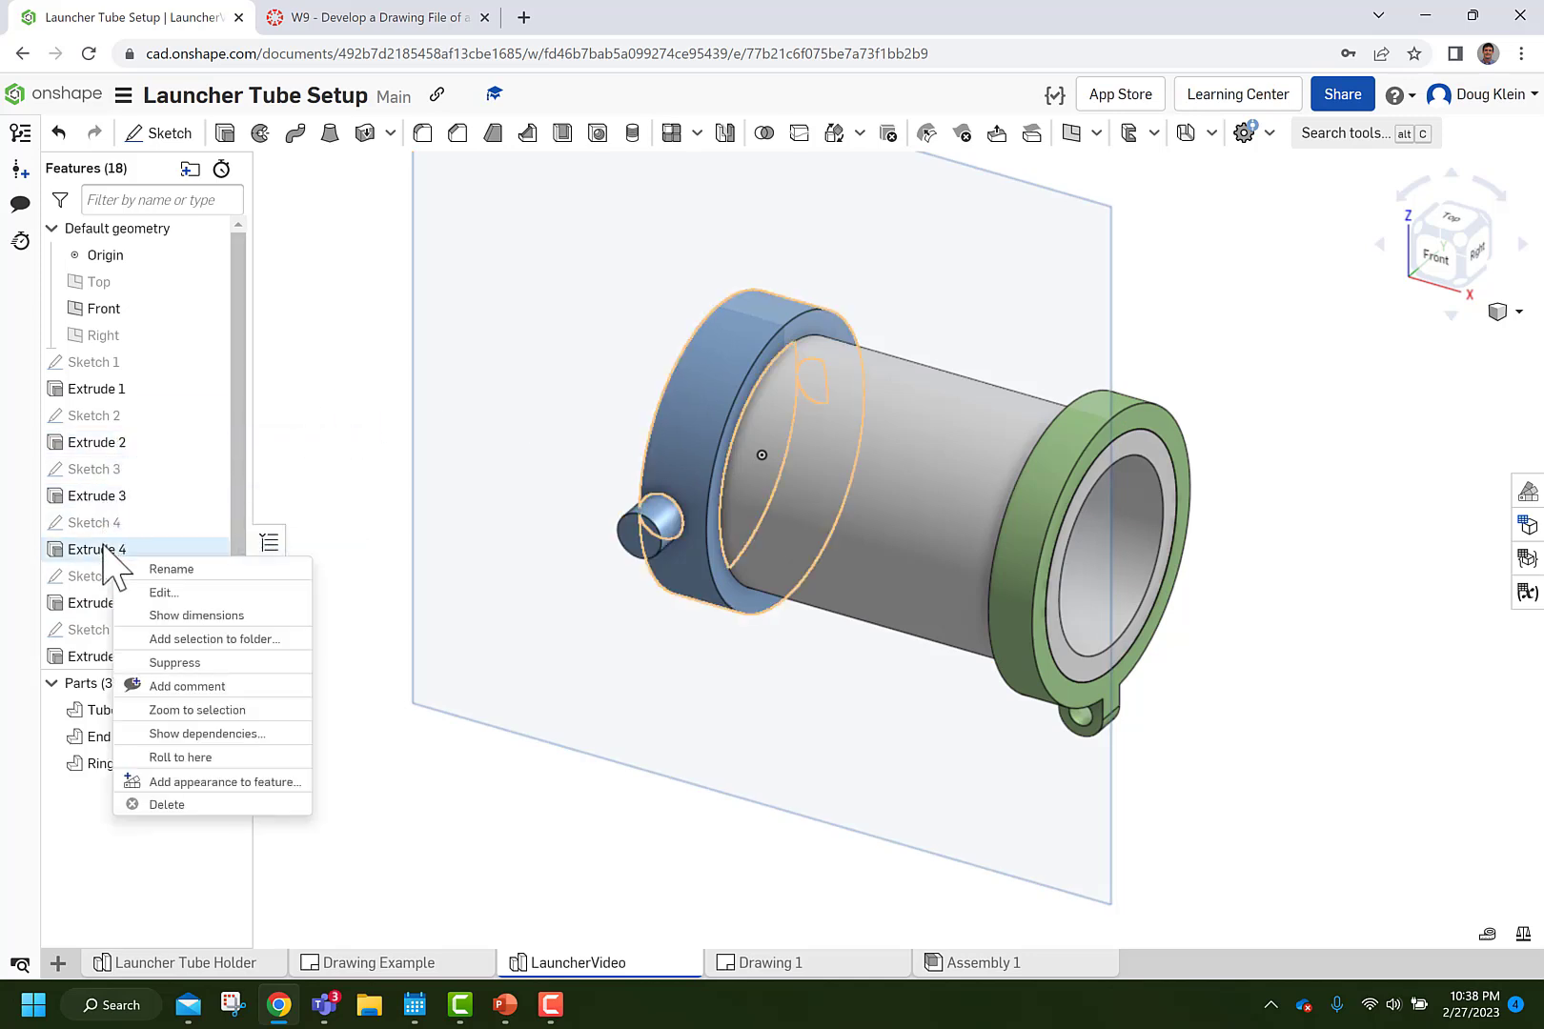
{"action": "left_click", "coordinate": [160, 593]}
{"action": "left_click", "coordinate": [412, 335]}
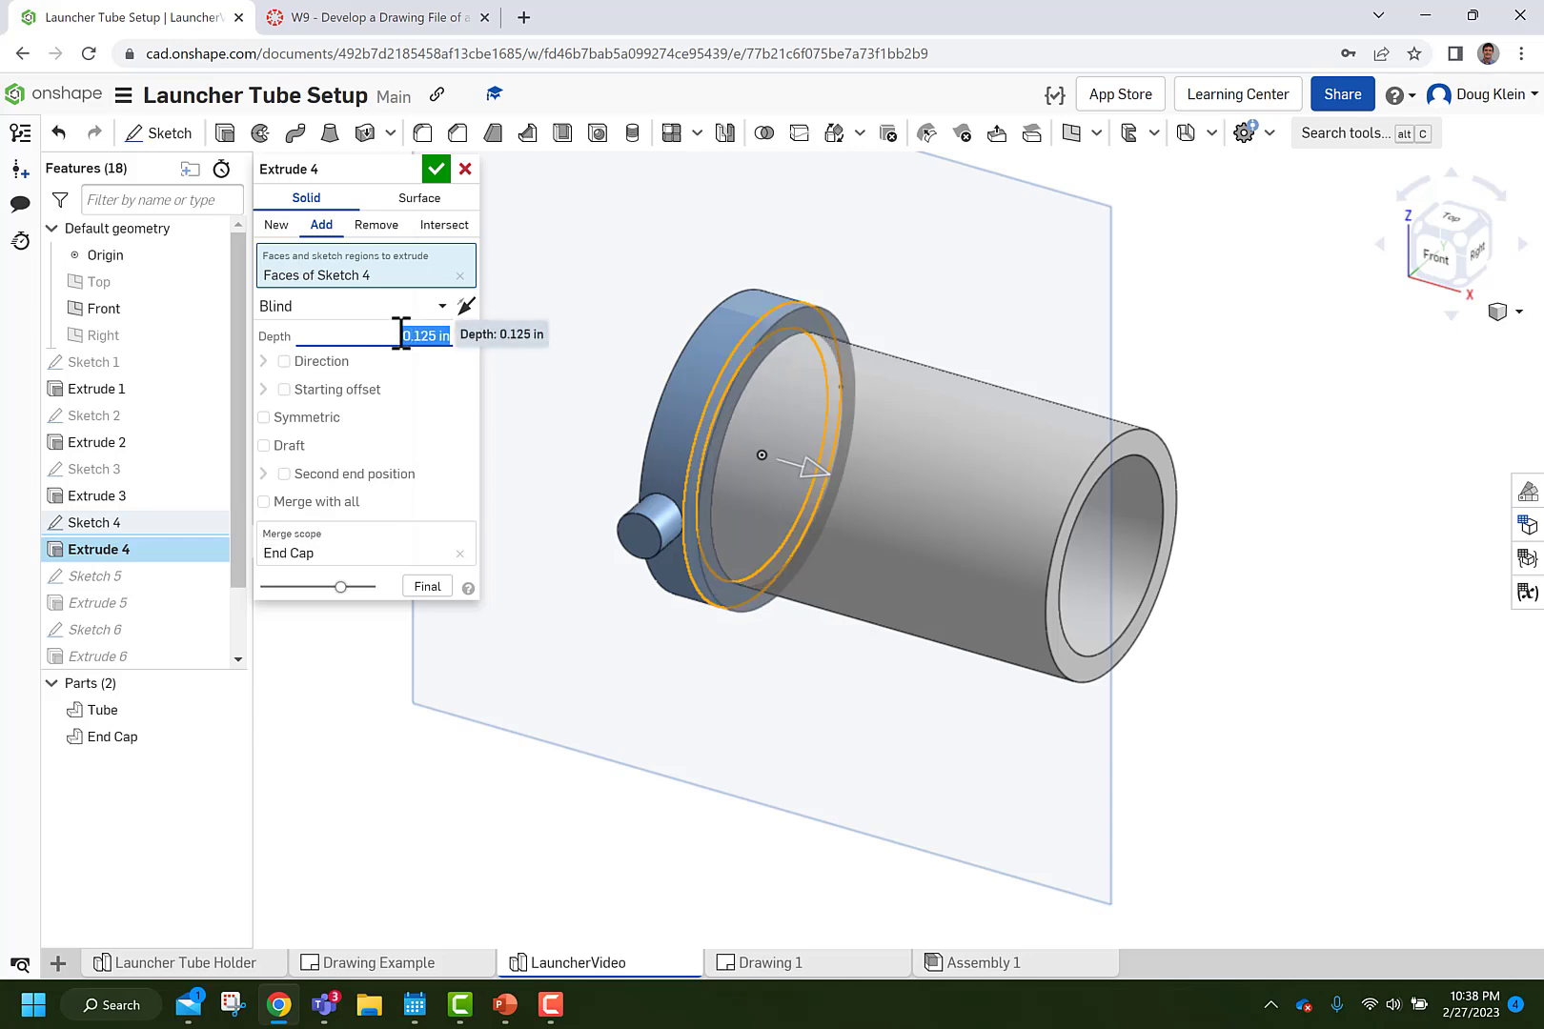
{"action": "left_click", "coordinate": [436, 168]}
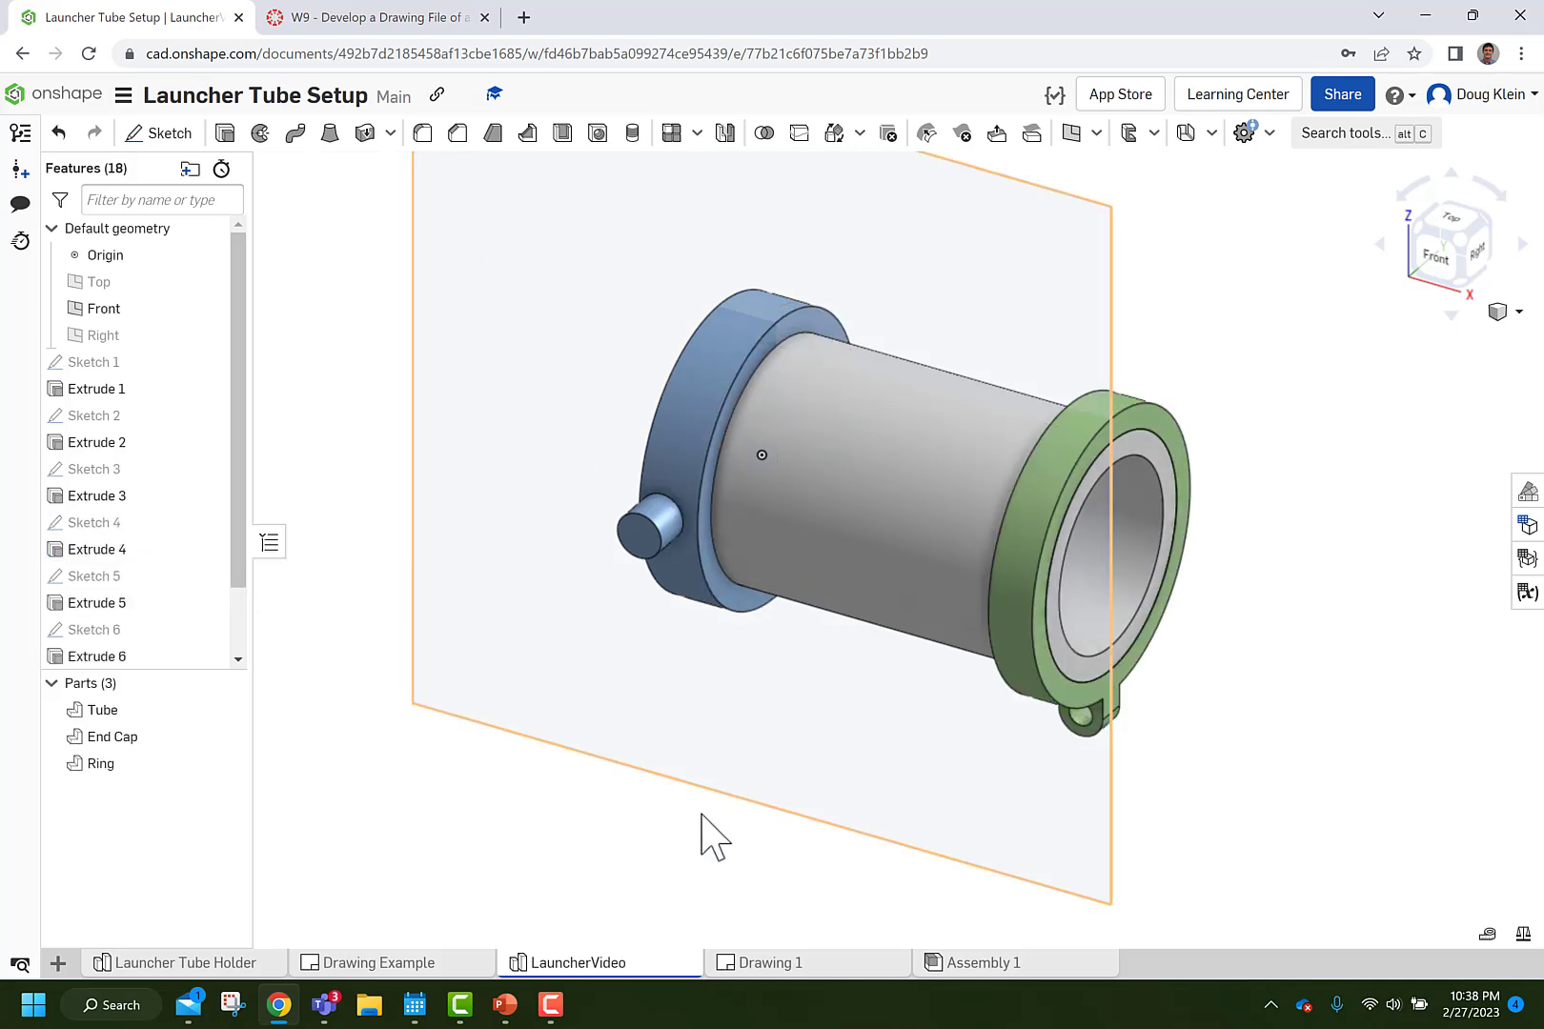
Update Drawing 1 to the changed End Cap and shift the isometric view slightly left, inside the sheet border.
{"action": "left_click", "coordinate": [830, 962]}
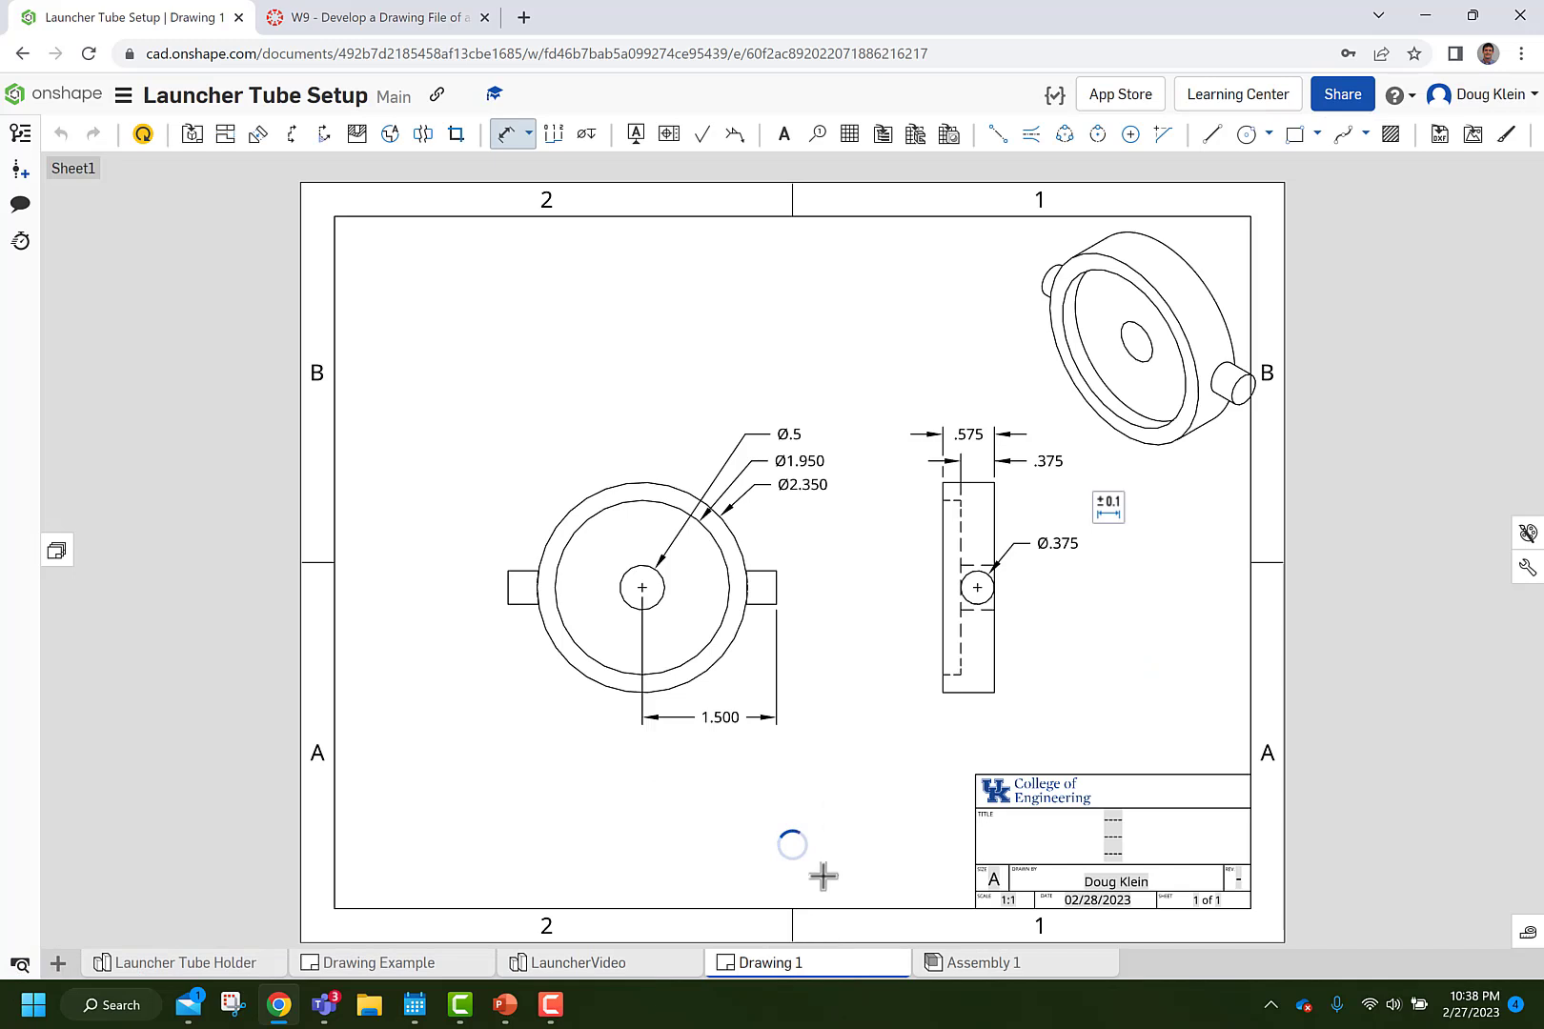
{"action": "left_click", "coordinate": [143, 134]}
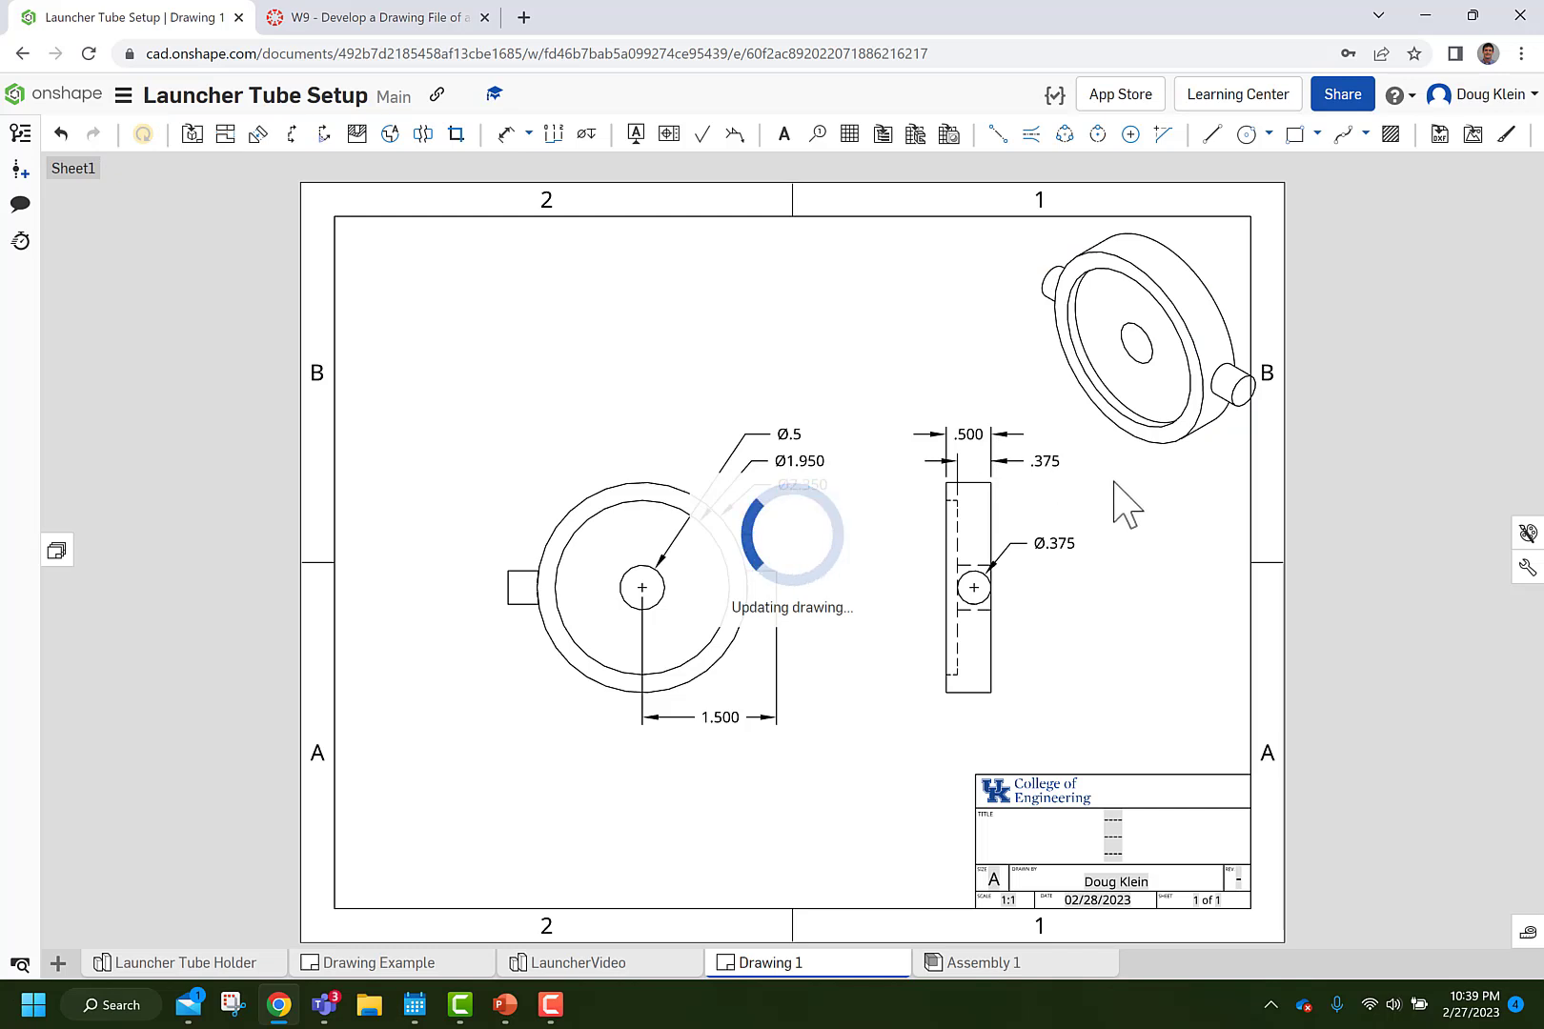
{"action": "left_click_drag", "start_coordinate": [1162, 422], "coordinate": [1137, 425]}
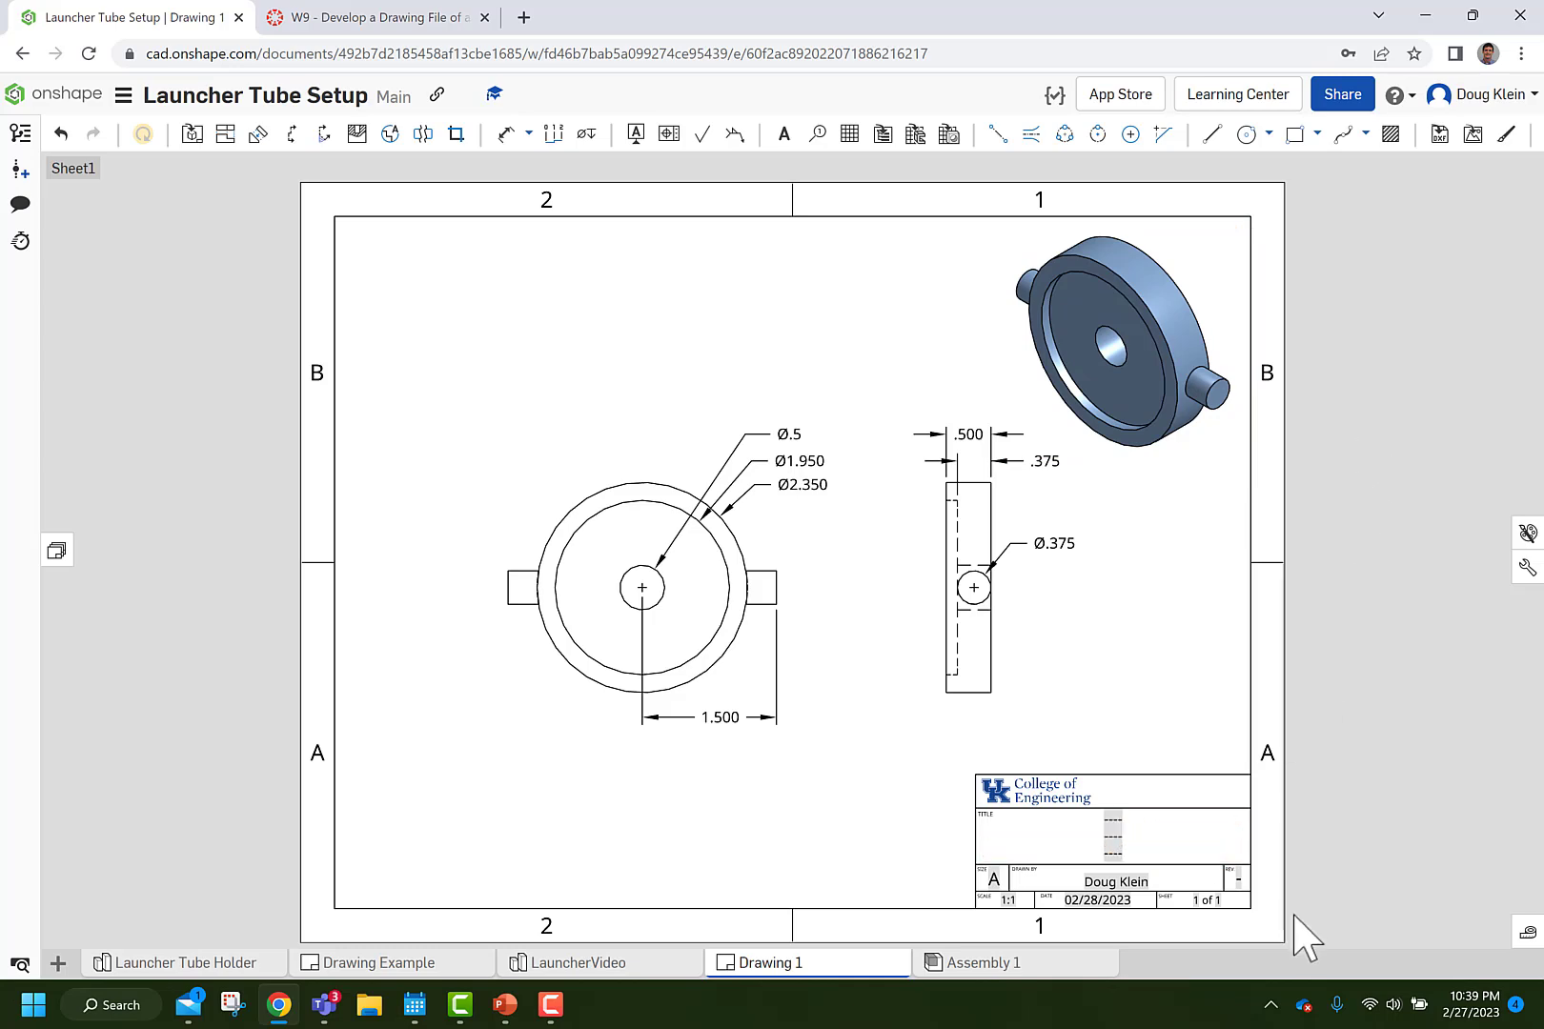
Fill the three title block lines with "End Cap", "Launcher Assembly" and "EGR 103 - Valt".
{"action": "scroll", "coordinate": [1302, 939], "scroll_direction": "up", "scroll_amount": 10}
{"action": "scroll", "coordinate": [1294, 927], "scroll_direction": "down", "scroll_amount": 5}
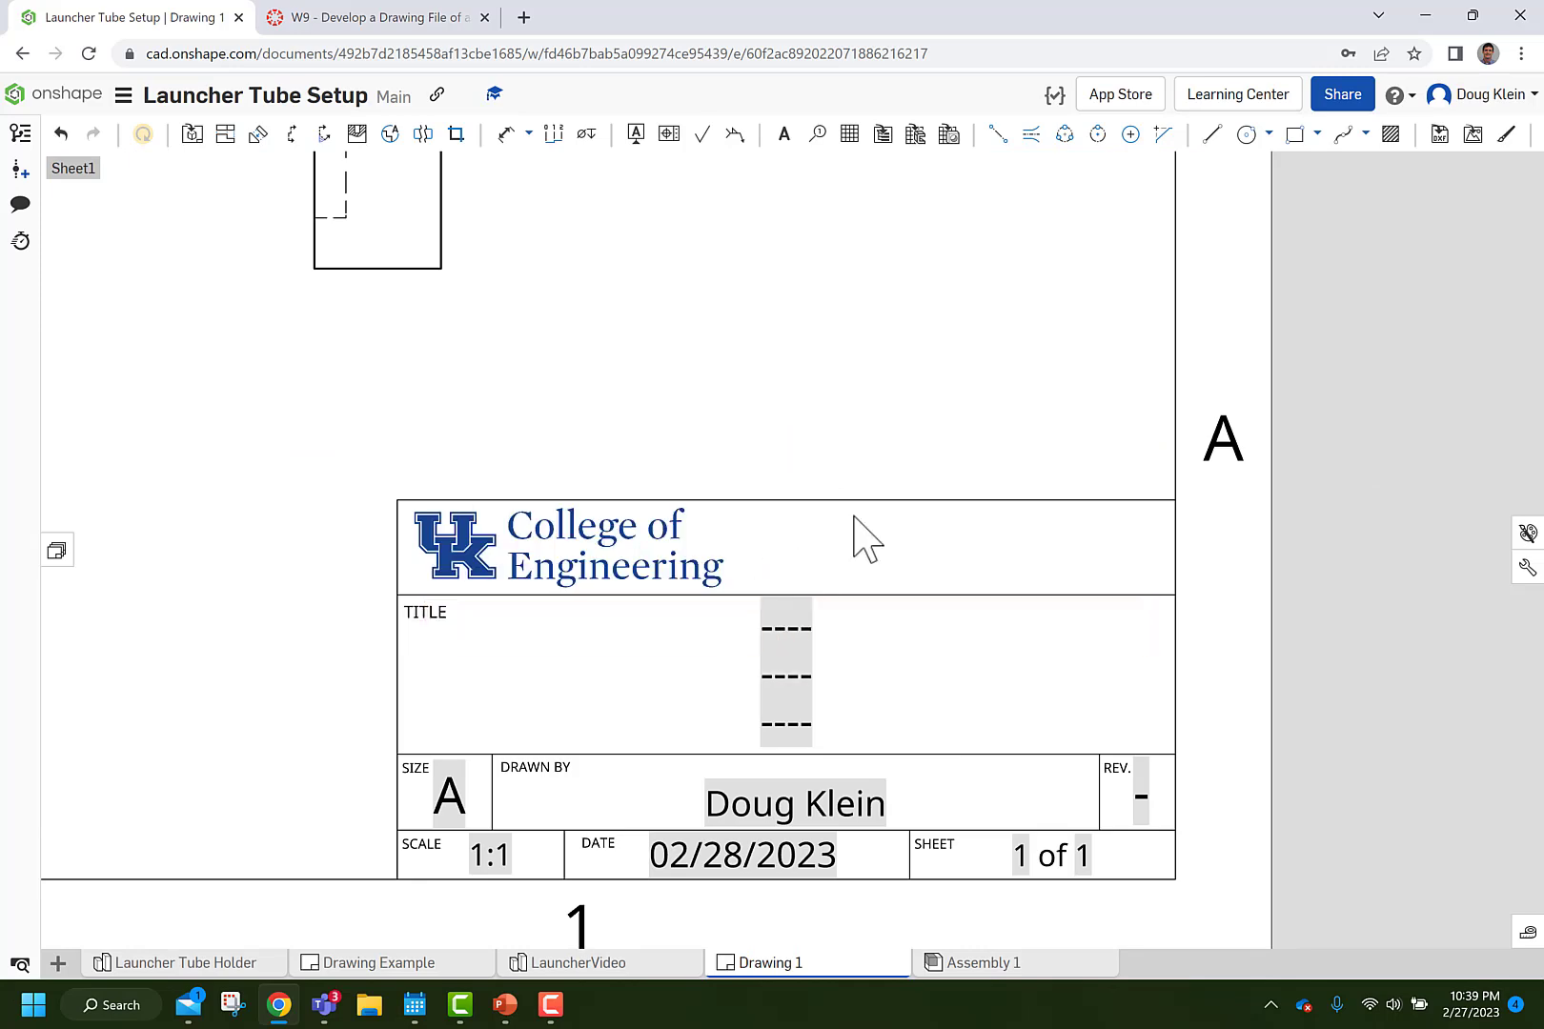
{"action": "double_click", "coordinate": [801, 634]}
{"action": "type", "text": "End"}
{"action": "double_click", "coordinate": [798, 674]}
{"action": "type", "text": "Launcher Assembly"}
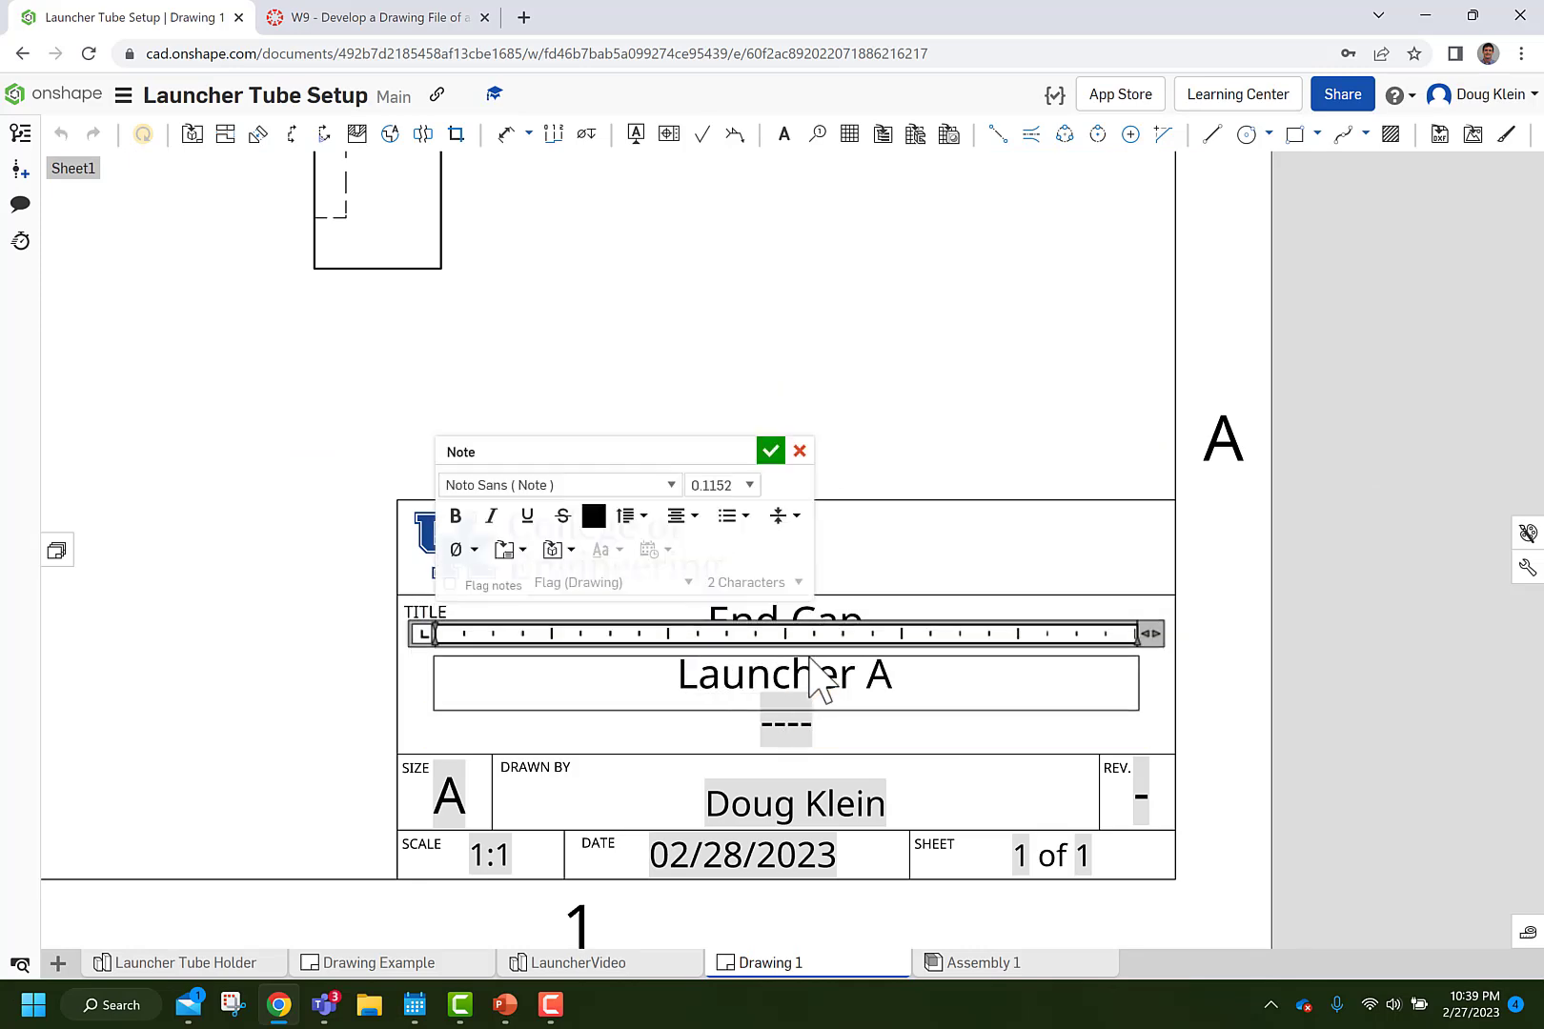
{"action": "double_click", "coordinate": [803, 732]}
{"action": "type", "text": "EGR 103 - Valt"}
{"action": "left_click", "coordinate": [1309, 437]}
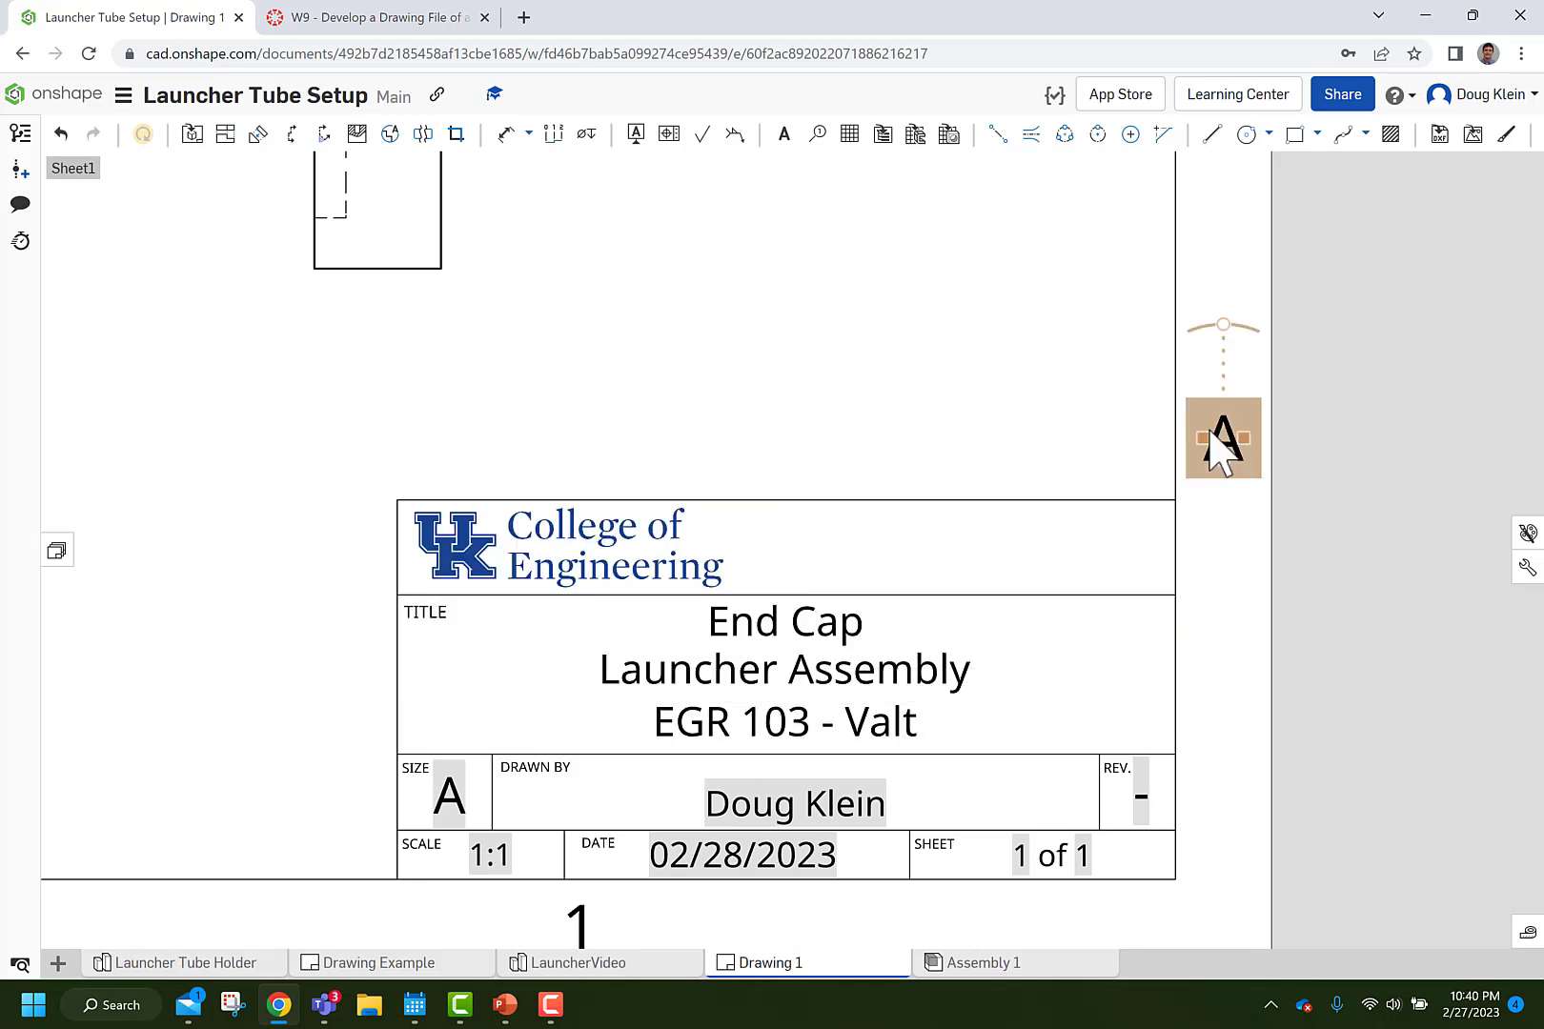
{"action": "scroll", "coordinate": [953, 400], "scroll_direction": "down", "scroll_amount": 5}
{"action": "scroll", "coordinate": [772, 419], "scroll_direction": "up", "scroll_amount": 2}
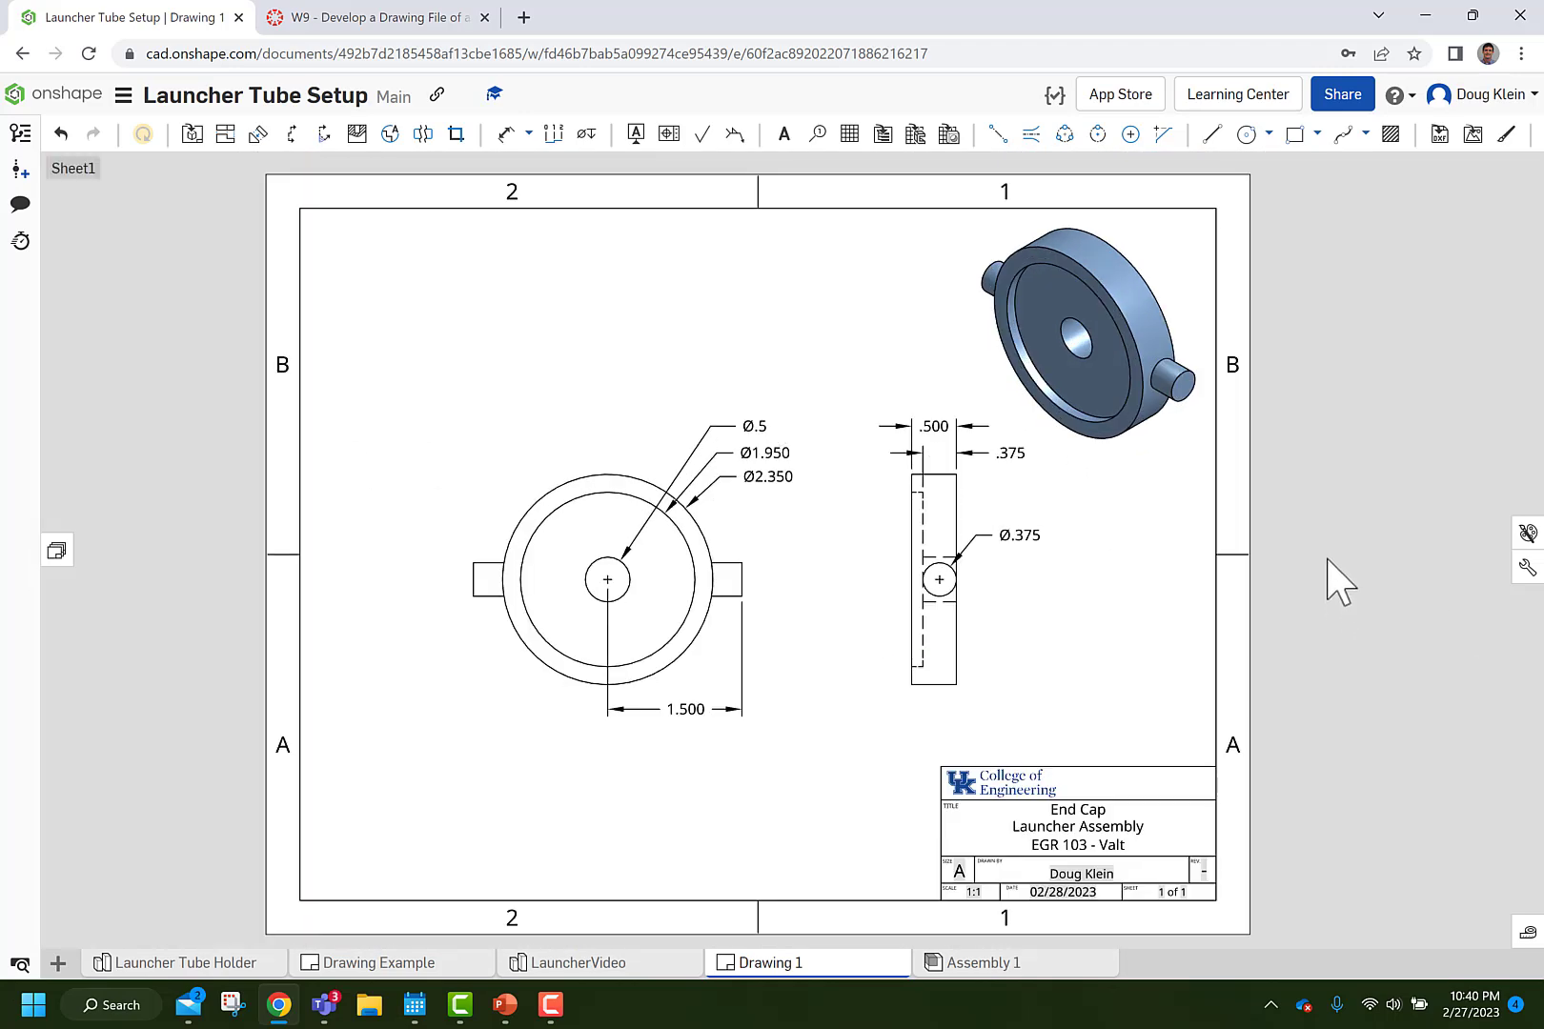
Add a second sheet to the drawing and insert a Right view of the LauncherVideo Ring at 1:1 scale.
{"action": "left_click", "coordinate": [57, 551]}
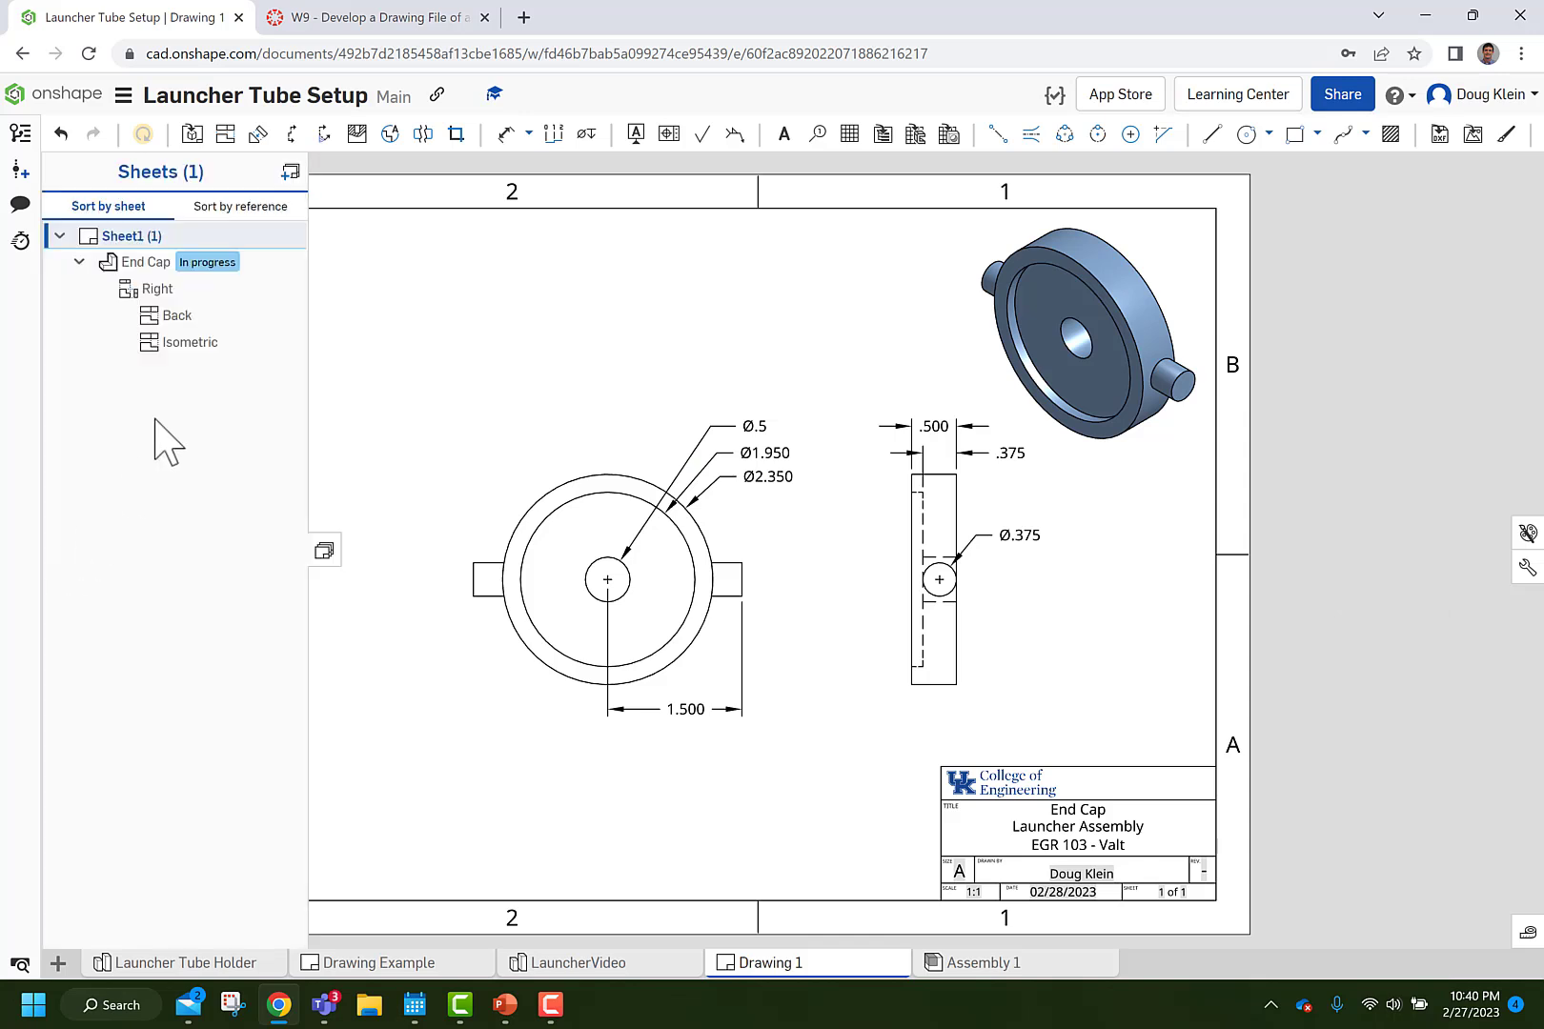
{"action": "left_click", "coordinate": [290, 174]}
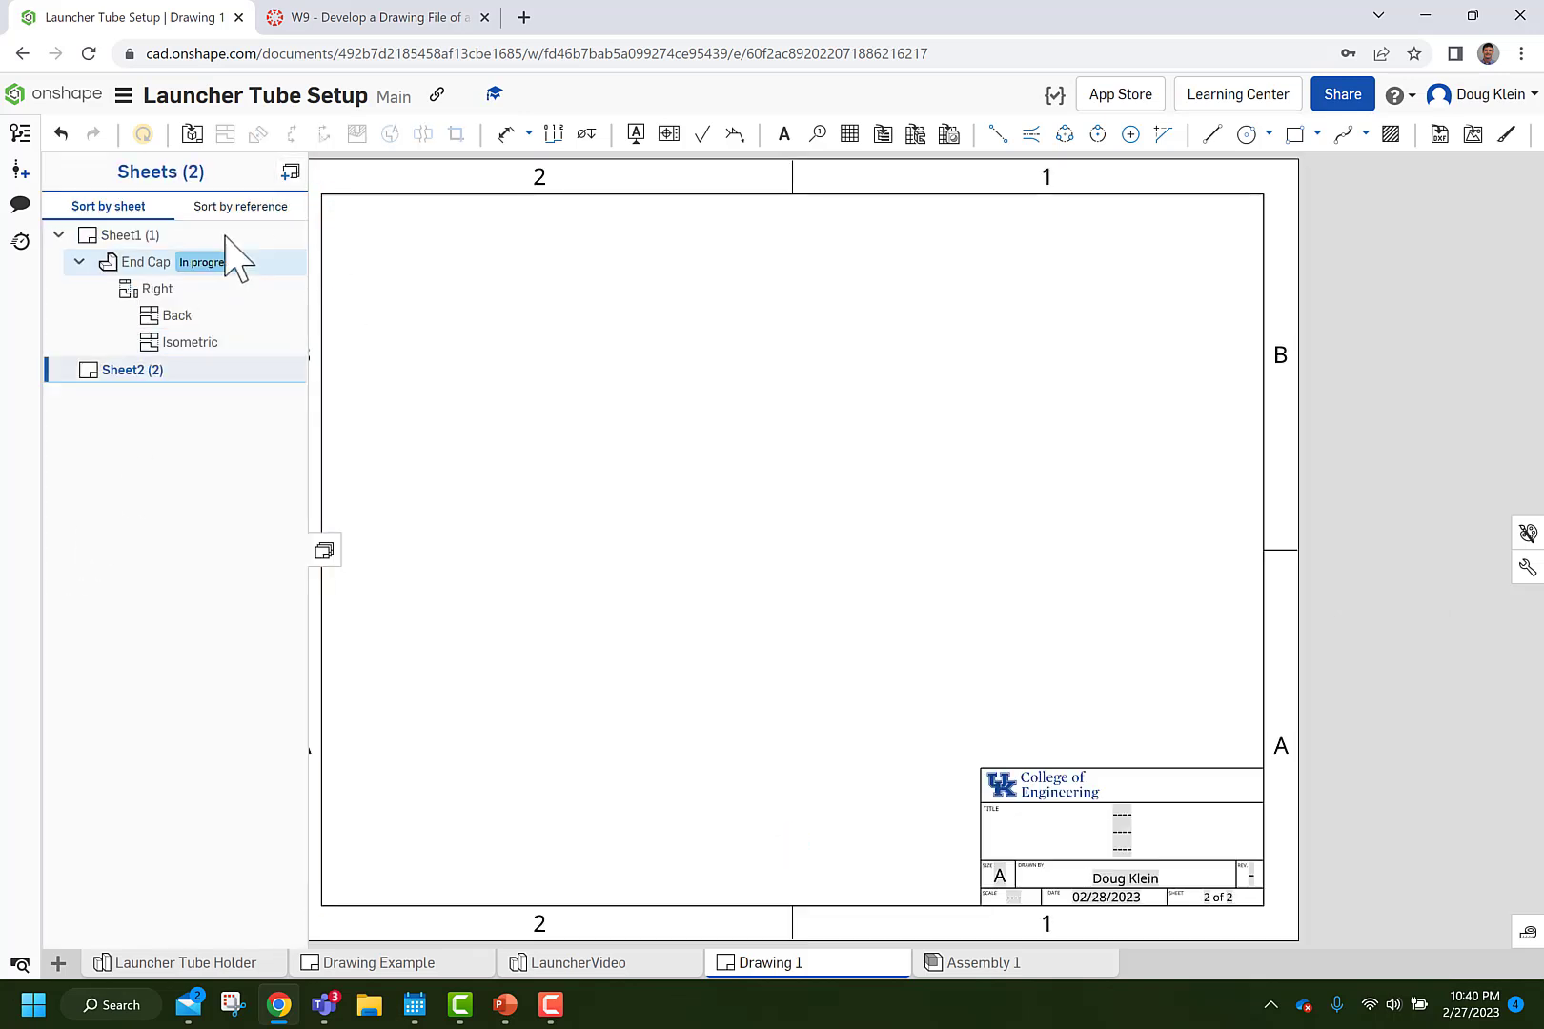
{"action": "left_click", "coordinate": [193, 138]}
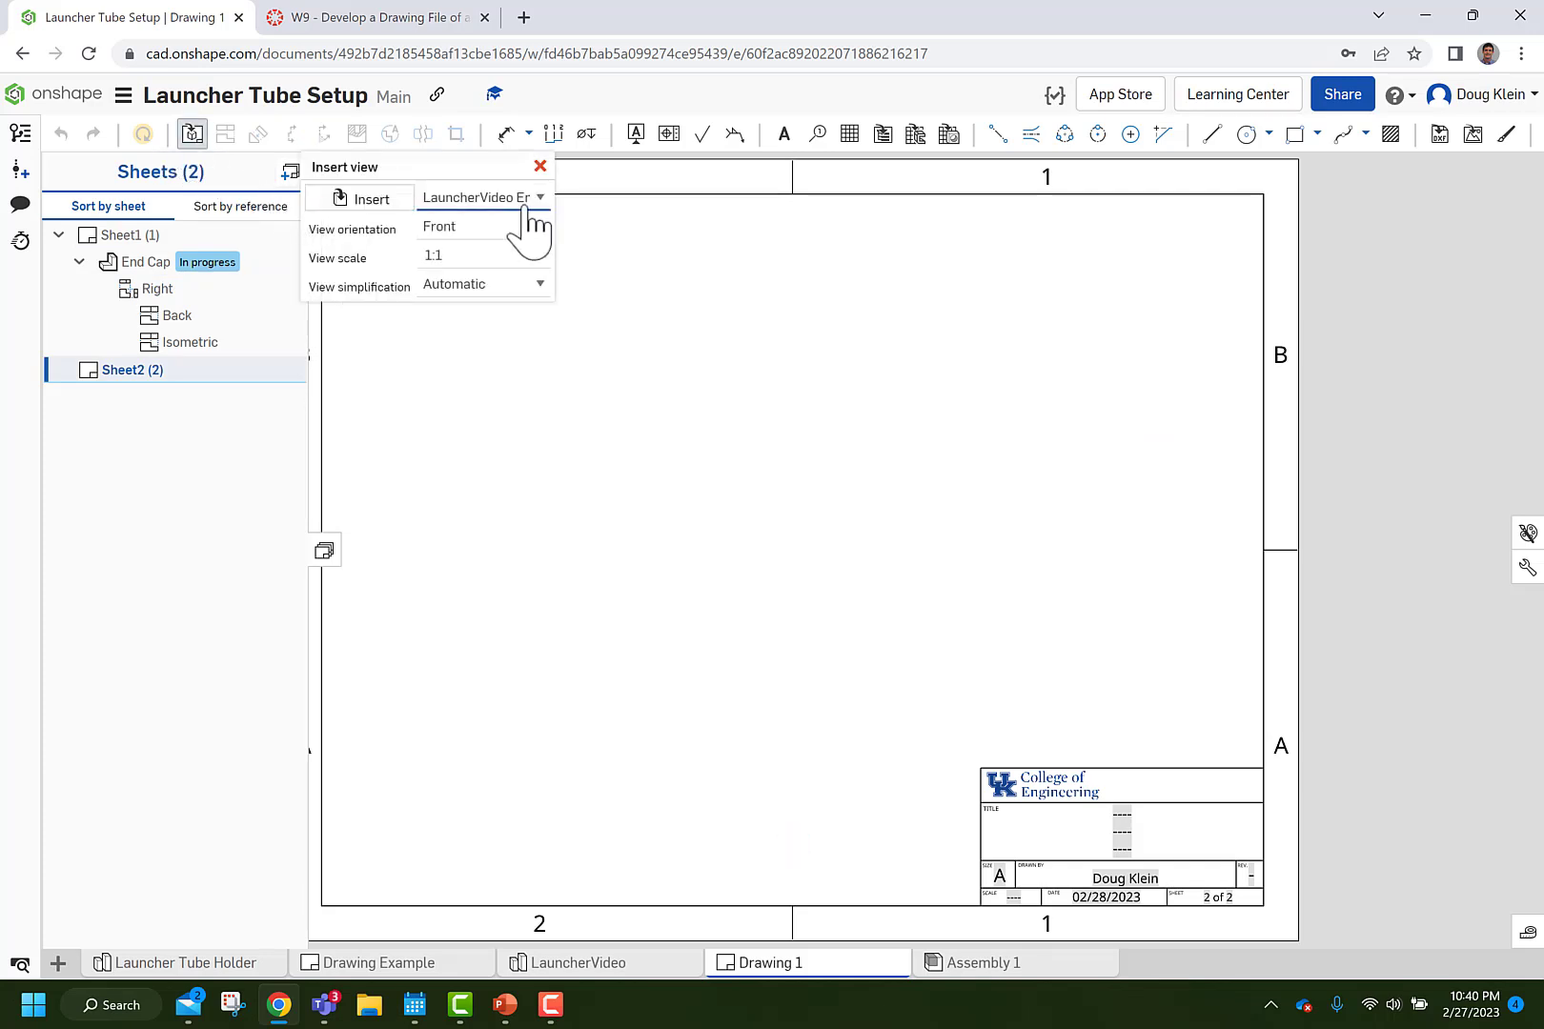
{"action": "left_click", "coordinate": [368, 204]}
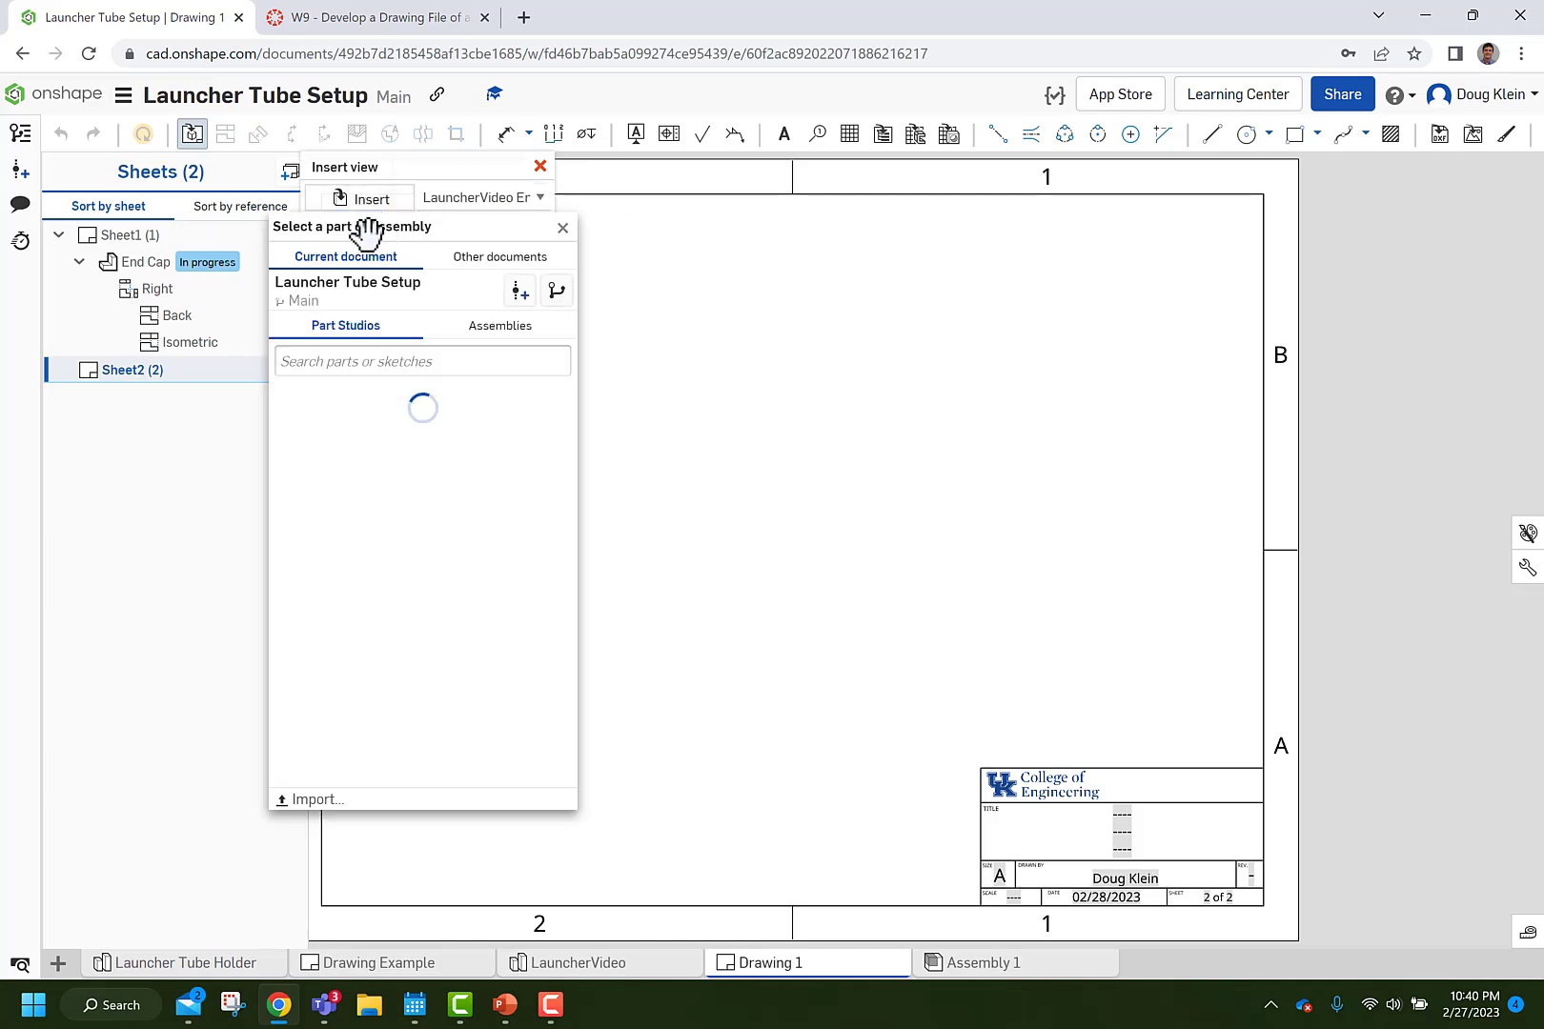
{"action": "left_click", "coordinate": [276, 460]}
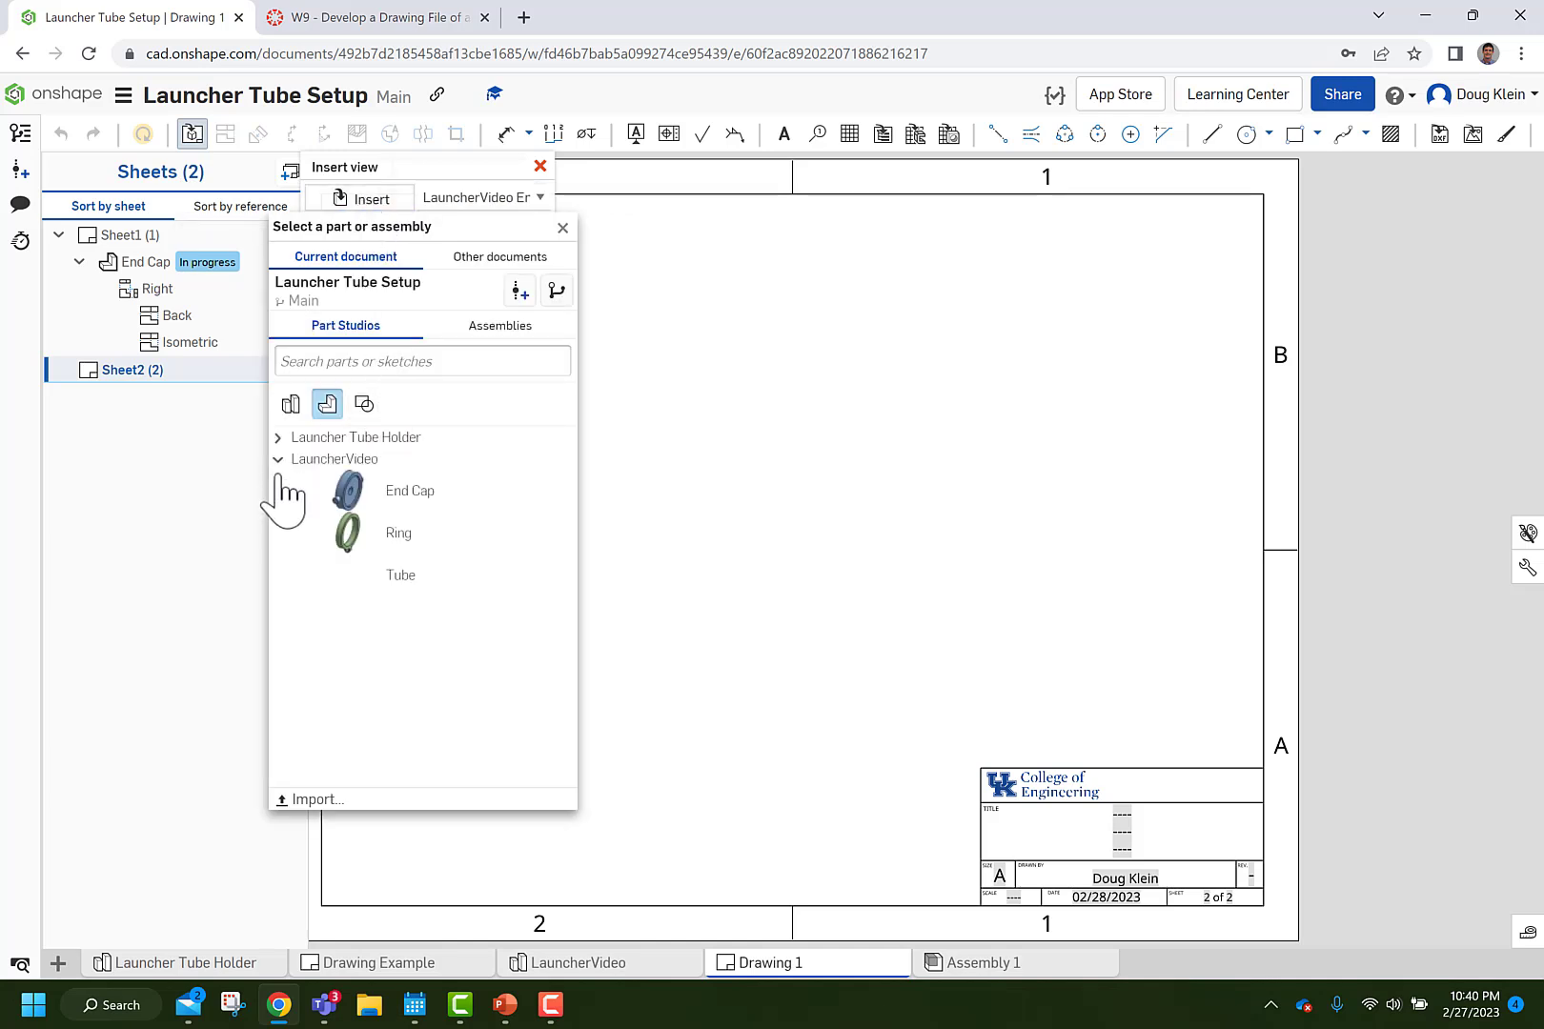
{"action": "left_click", "coordinate": [389, 549]}
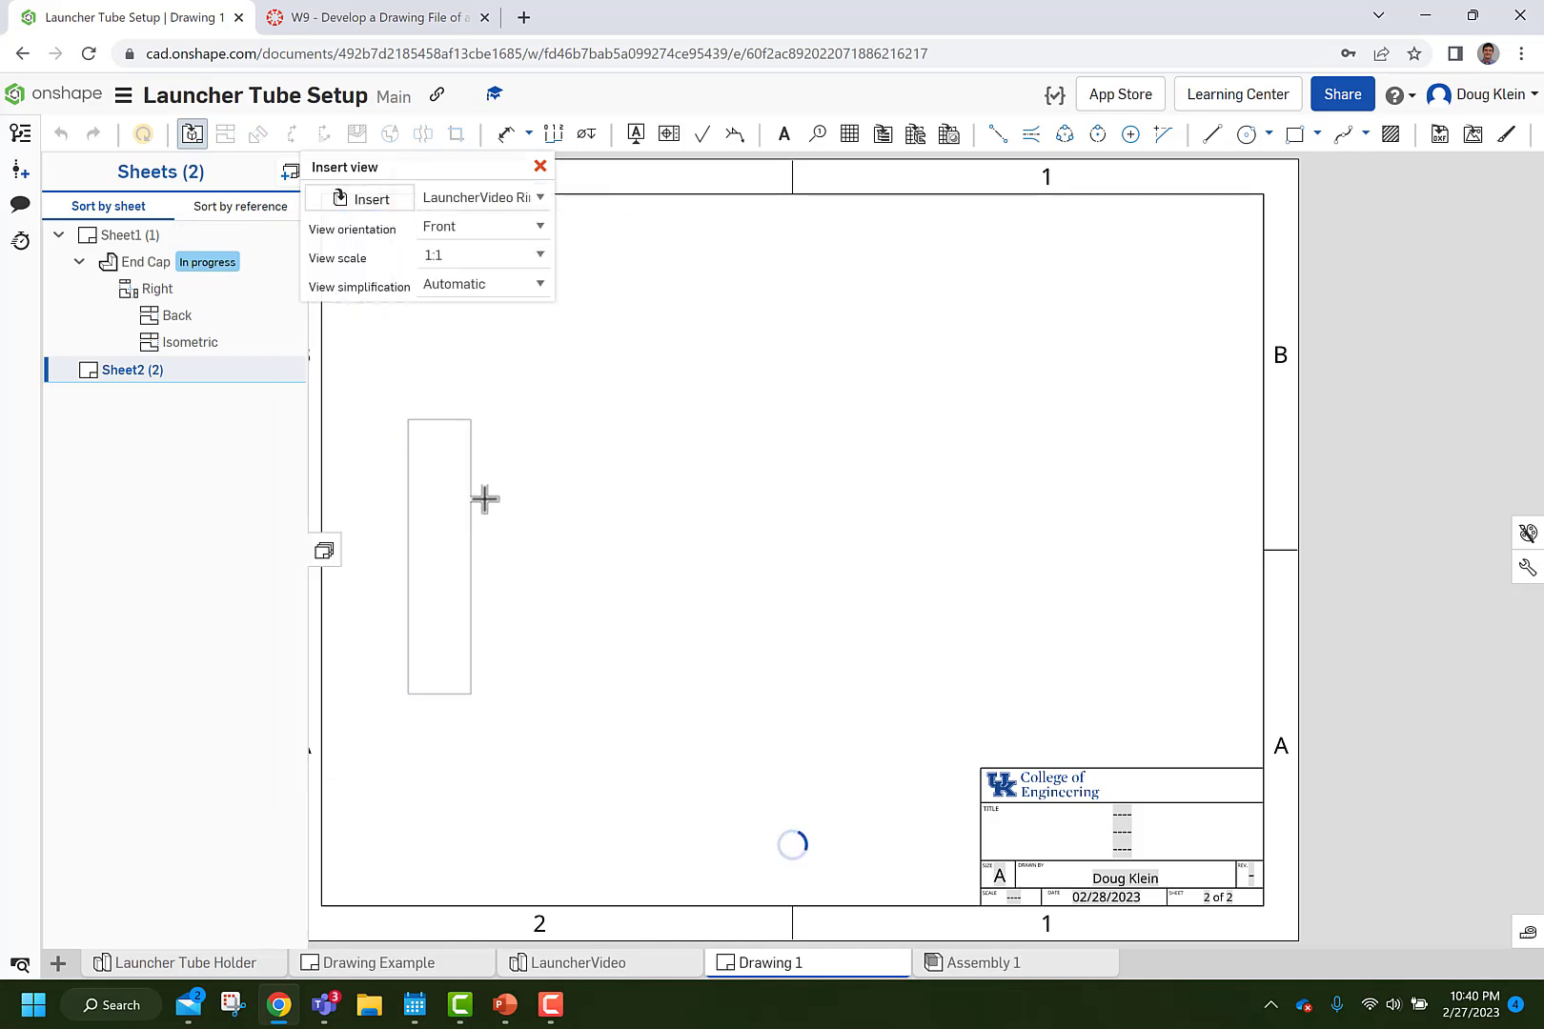
{"action": "left_click", "coordinate": [537, 235]}
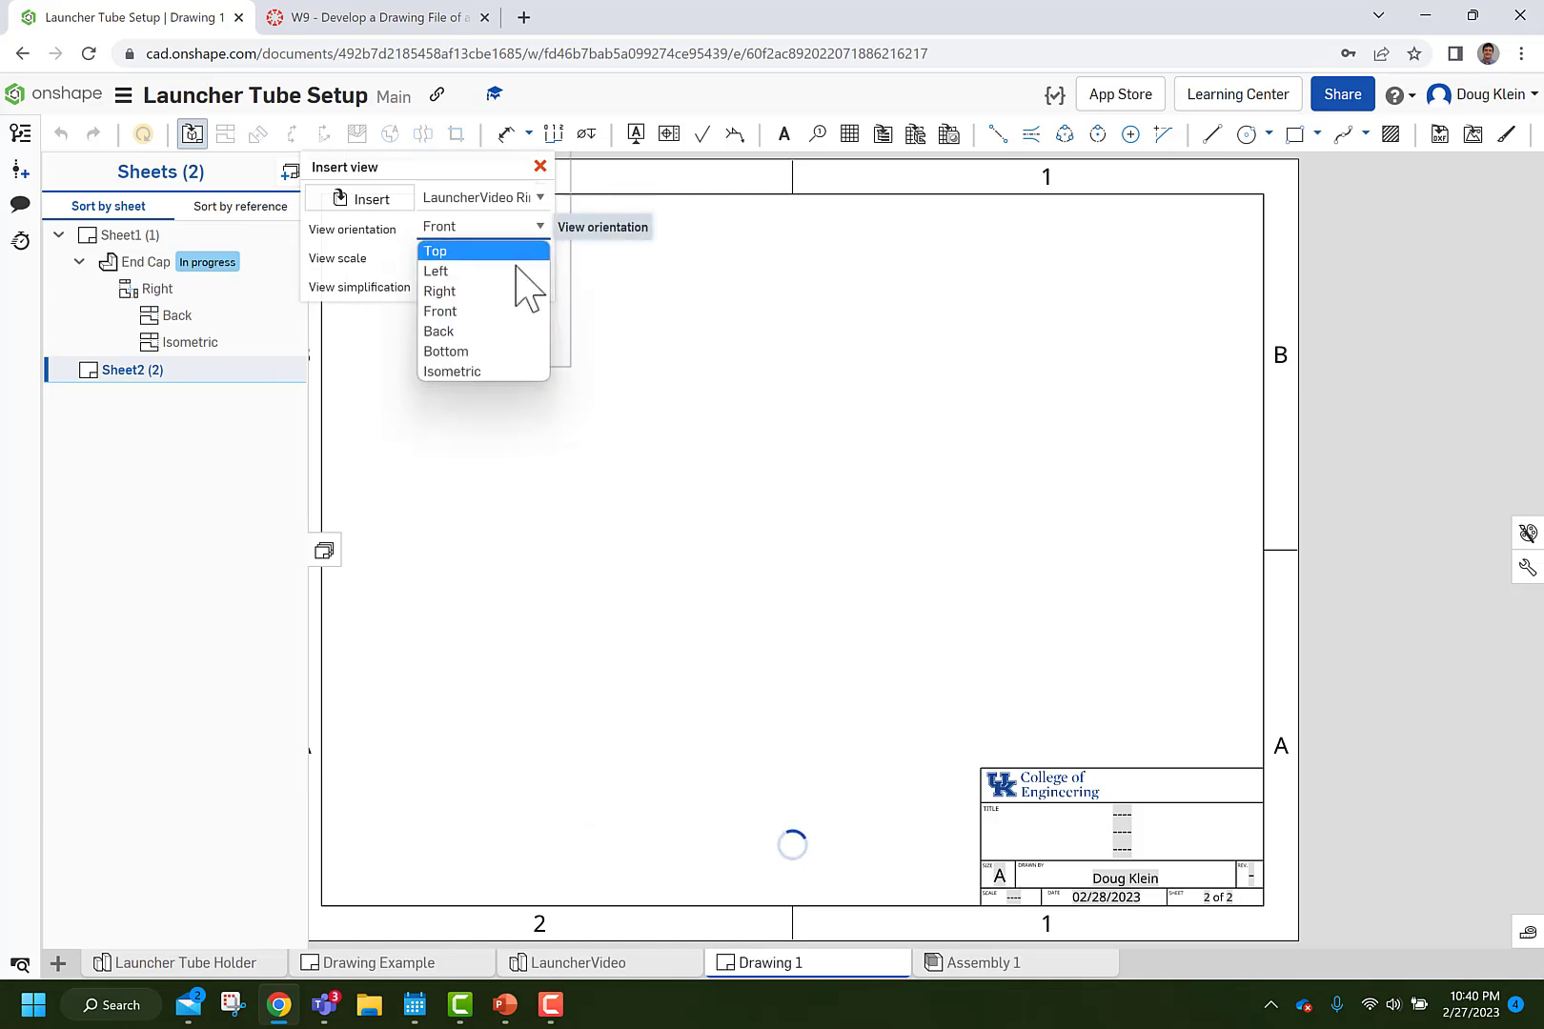
{"action": "left_click", "coordinate": [497, 289]}
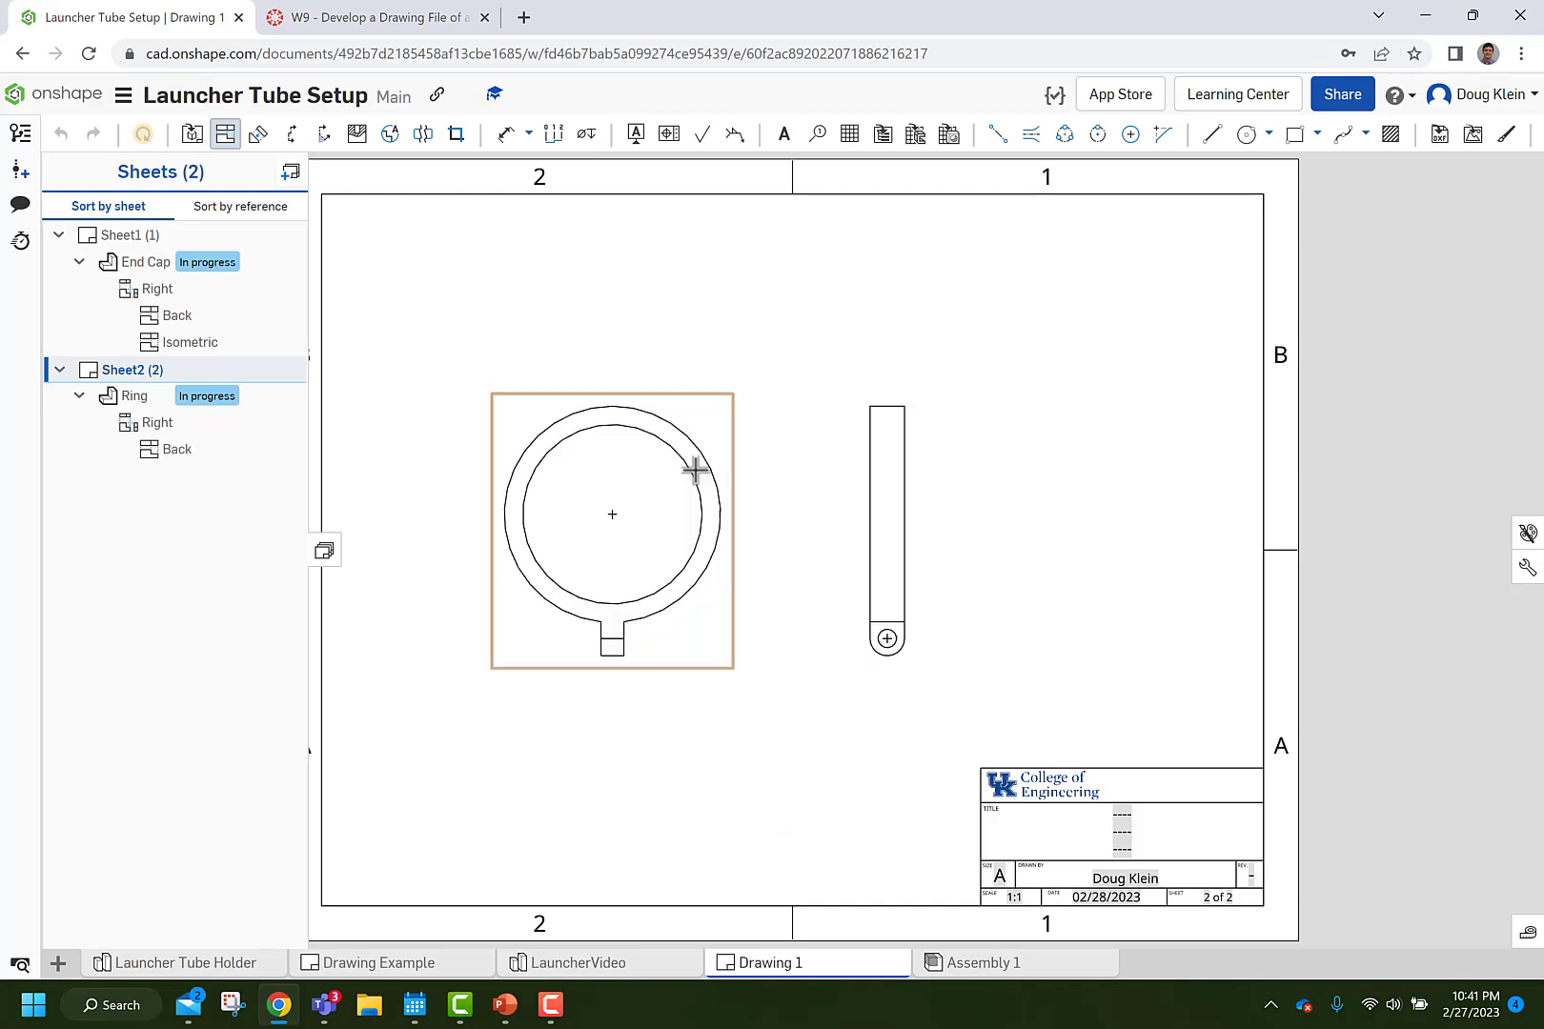
Project an isometric view from the Ring's circular view, placing it up and to the right.
{"action": "left_click", "coordinate": [229, 141]}
{"action": "left_click", "coordinate": [229, 141]}
{"action": "left_click", "coordinate": [695, 493]}
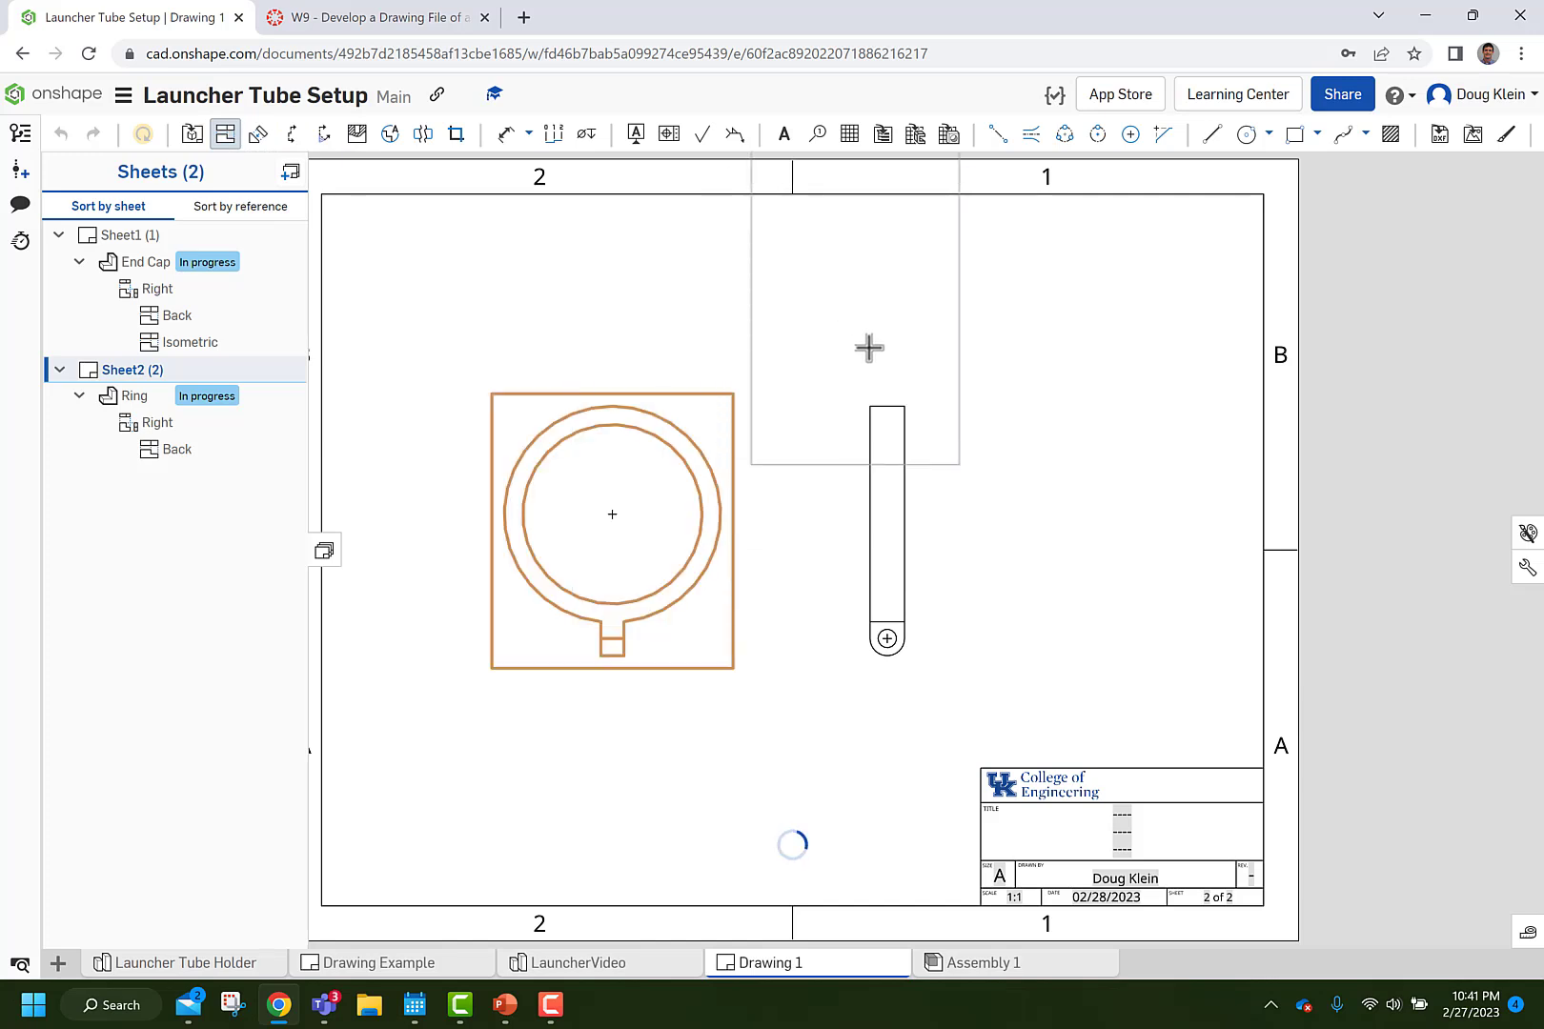
{"action": "key", "text": "Escape"}
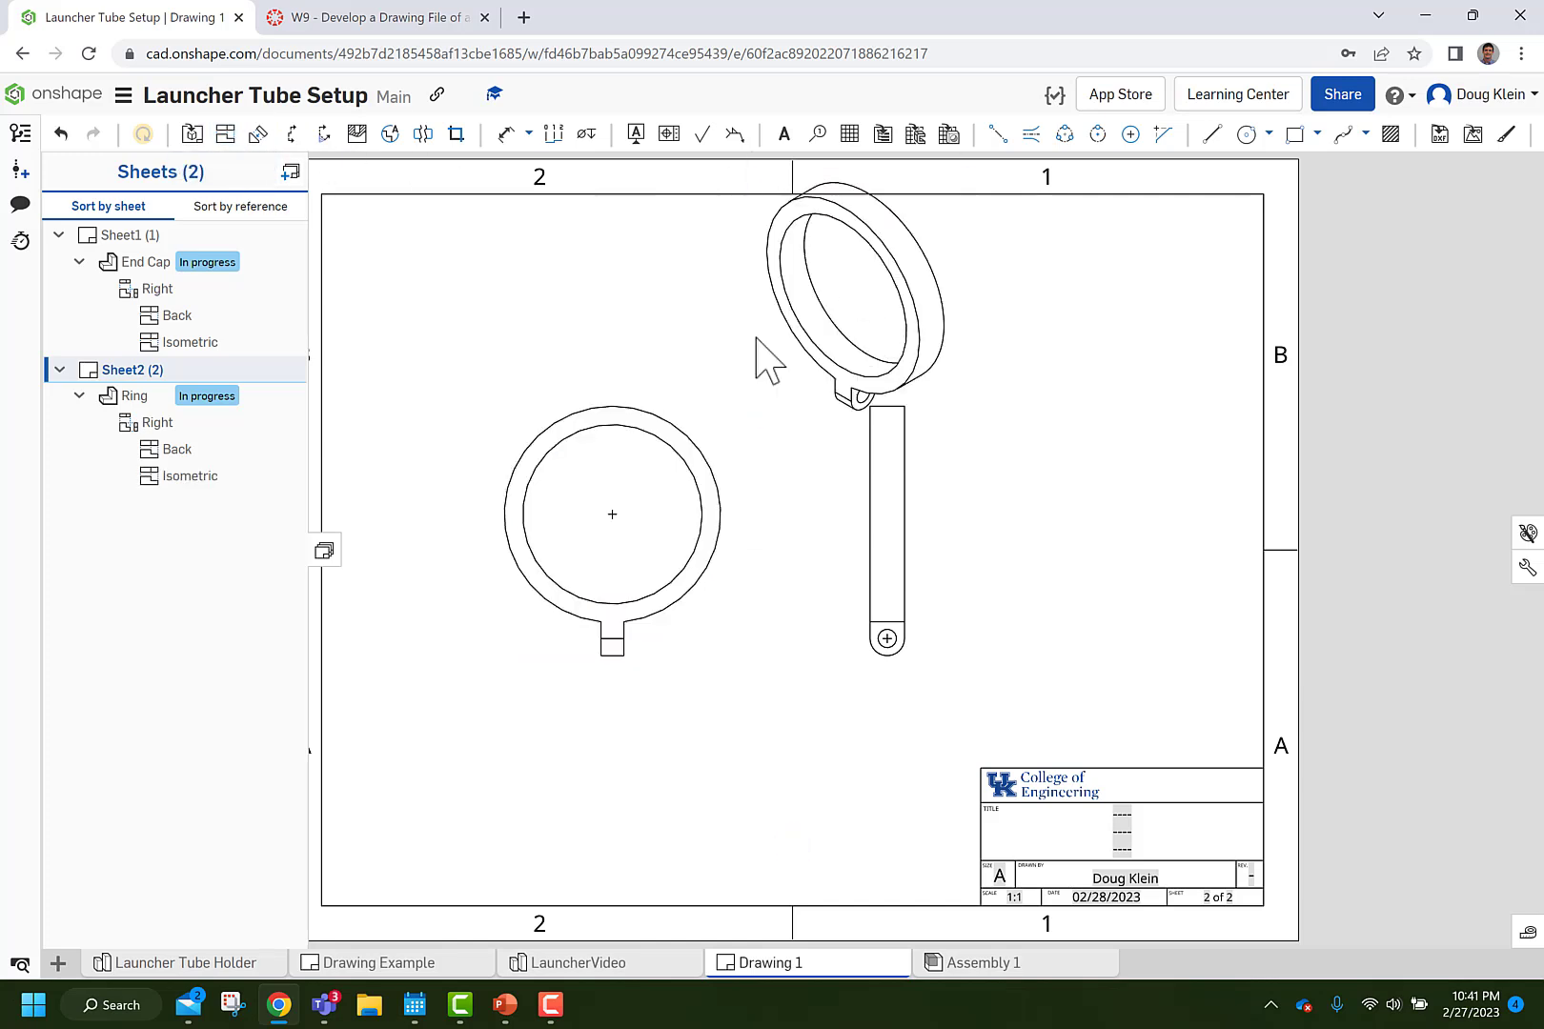
Show the Ring's isometric view as shaded.
{"action": "right_click", "coordinate": [792, 322]}
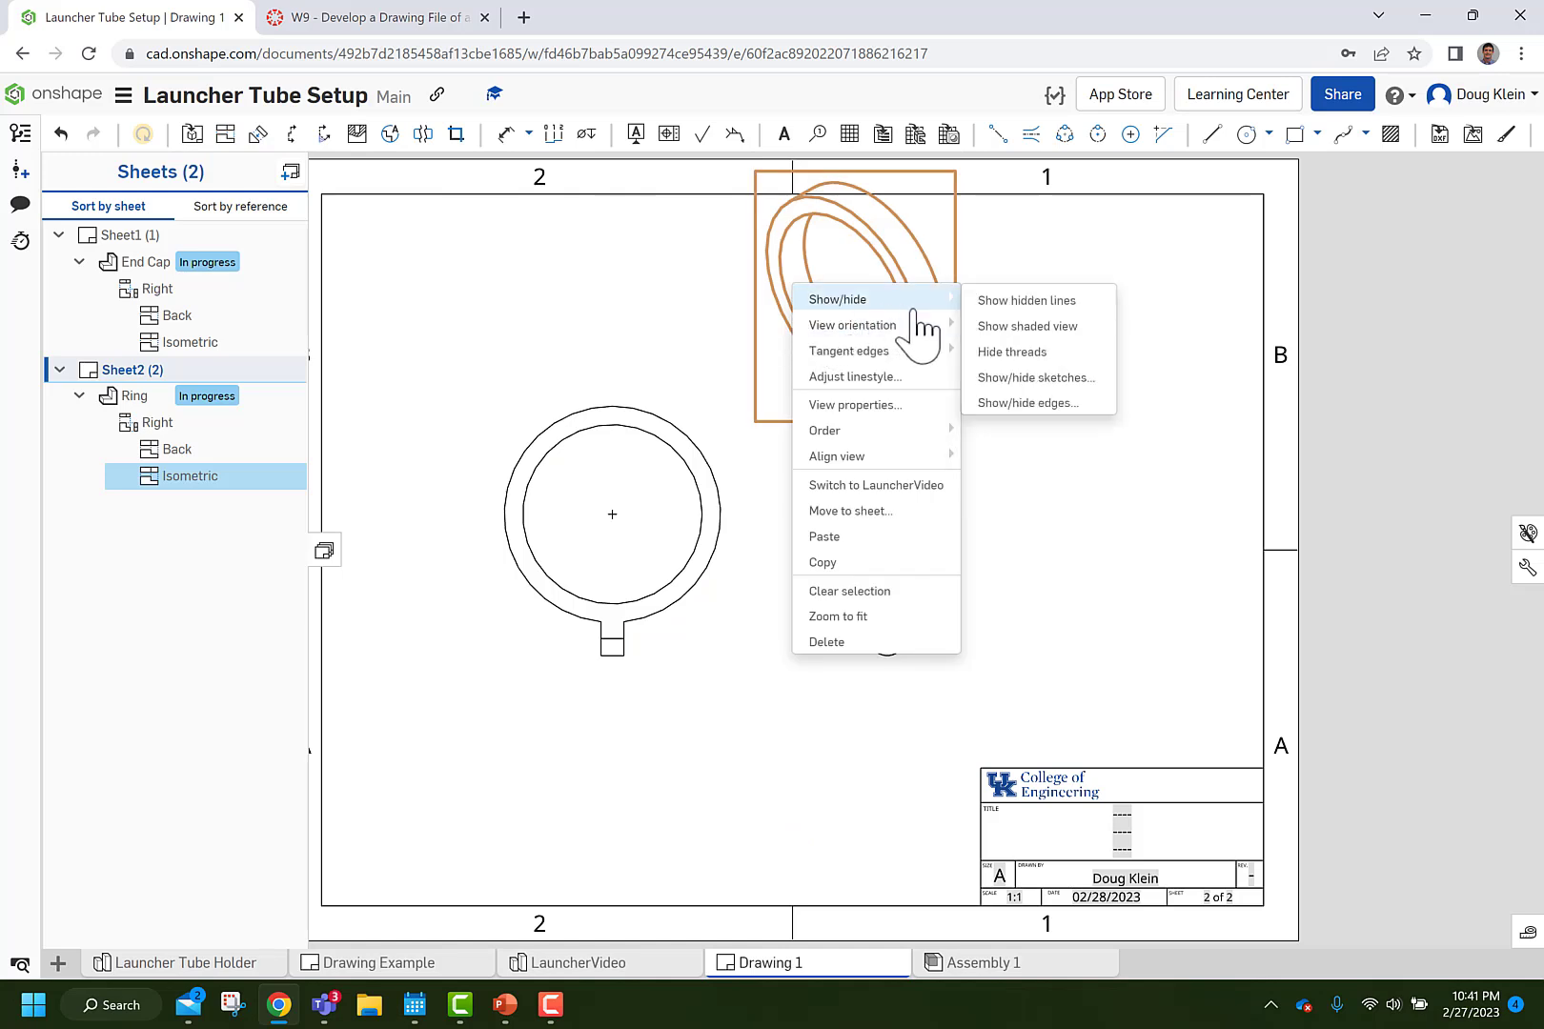
{"action": "mouse_move", "coordinate": [942, 301]}
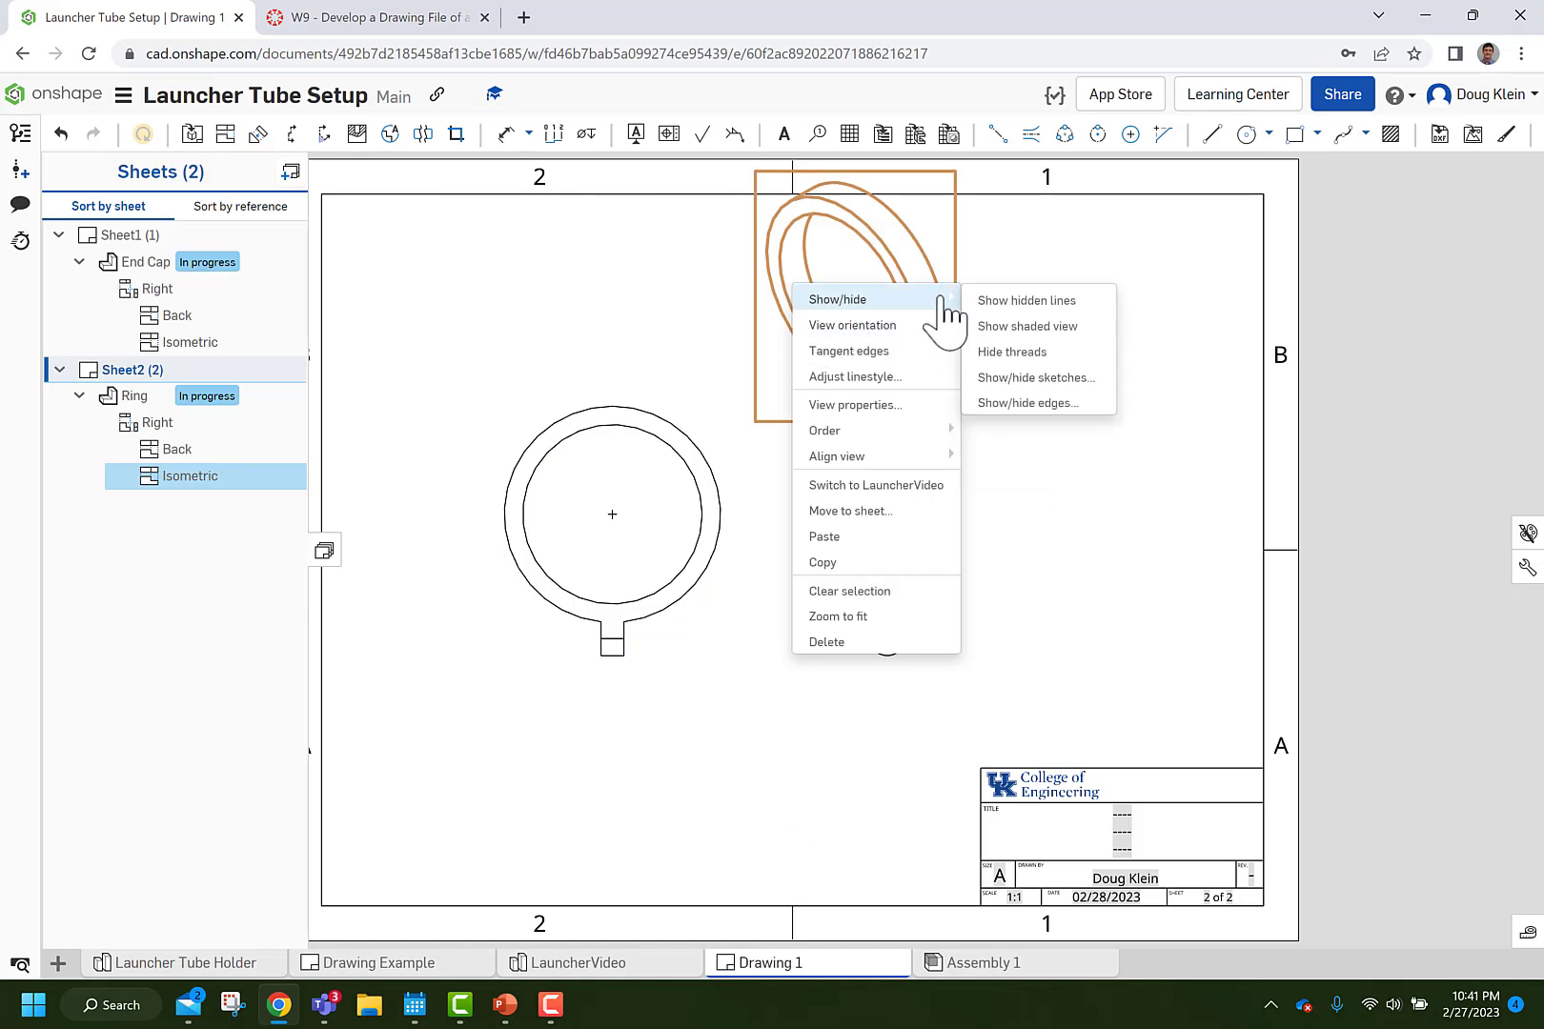
{"action": "left_click", "coordinate": [1028, 332]}
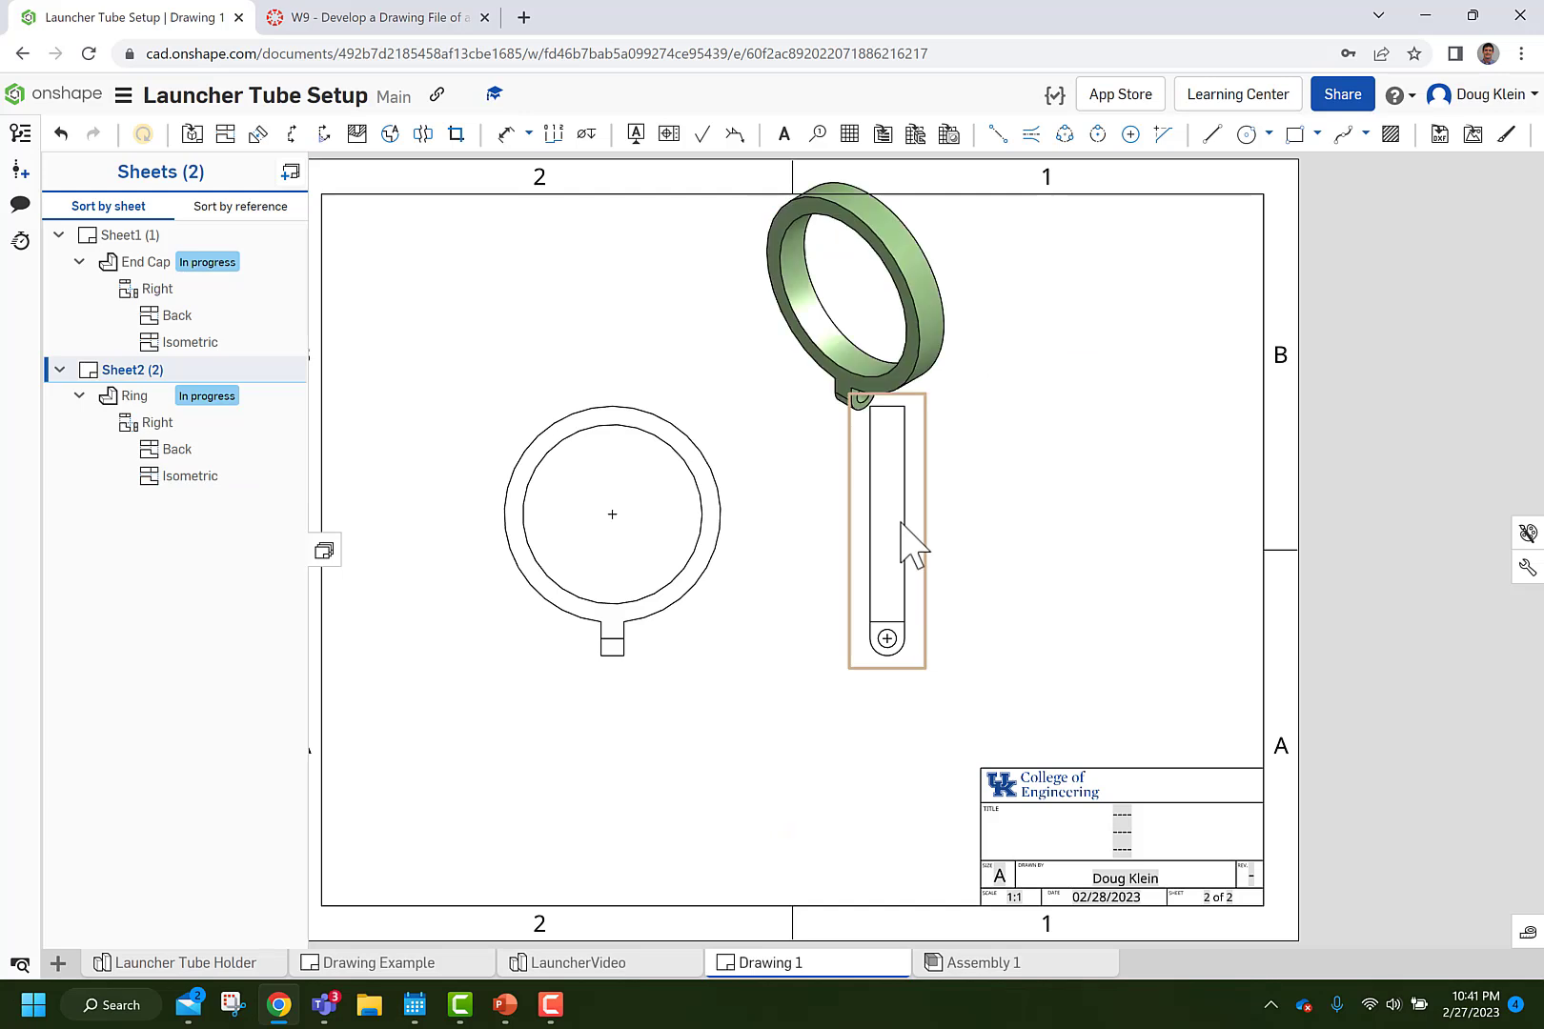
Show hidden lines in the Ring's side view and circular view.
{"action": "right_click", "coordinate": [900, 520]}
{"action": "mouse_move", "coordinate": [964, 512]}
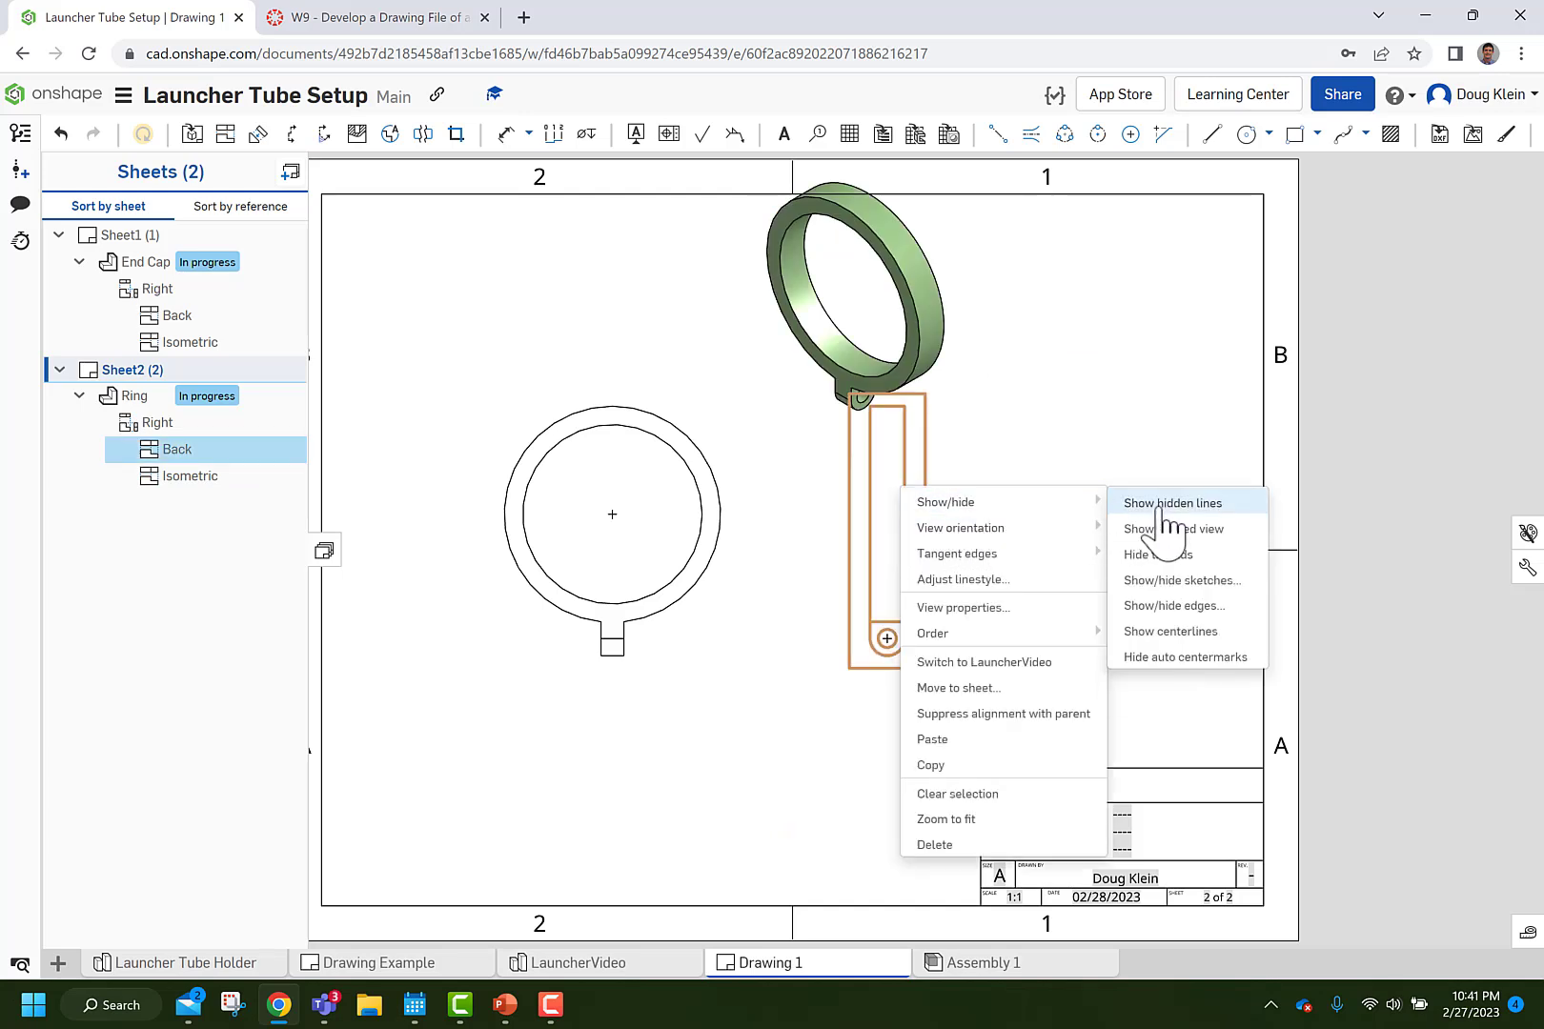
{"action": "left_click", "coordinate": [1123, 507]}
{"action": "right_click", "coordinate": [679, 602]}
{"action": "mouse_move", "coordinate": [753, 565]}
{"action": "left_click", "coordinate": [962, 561]}
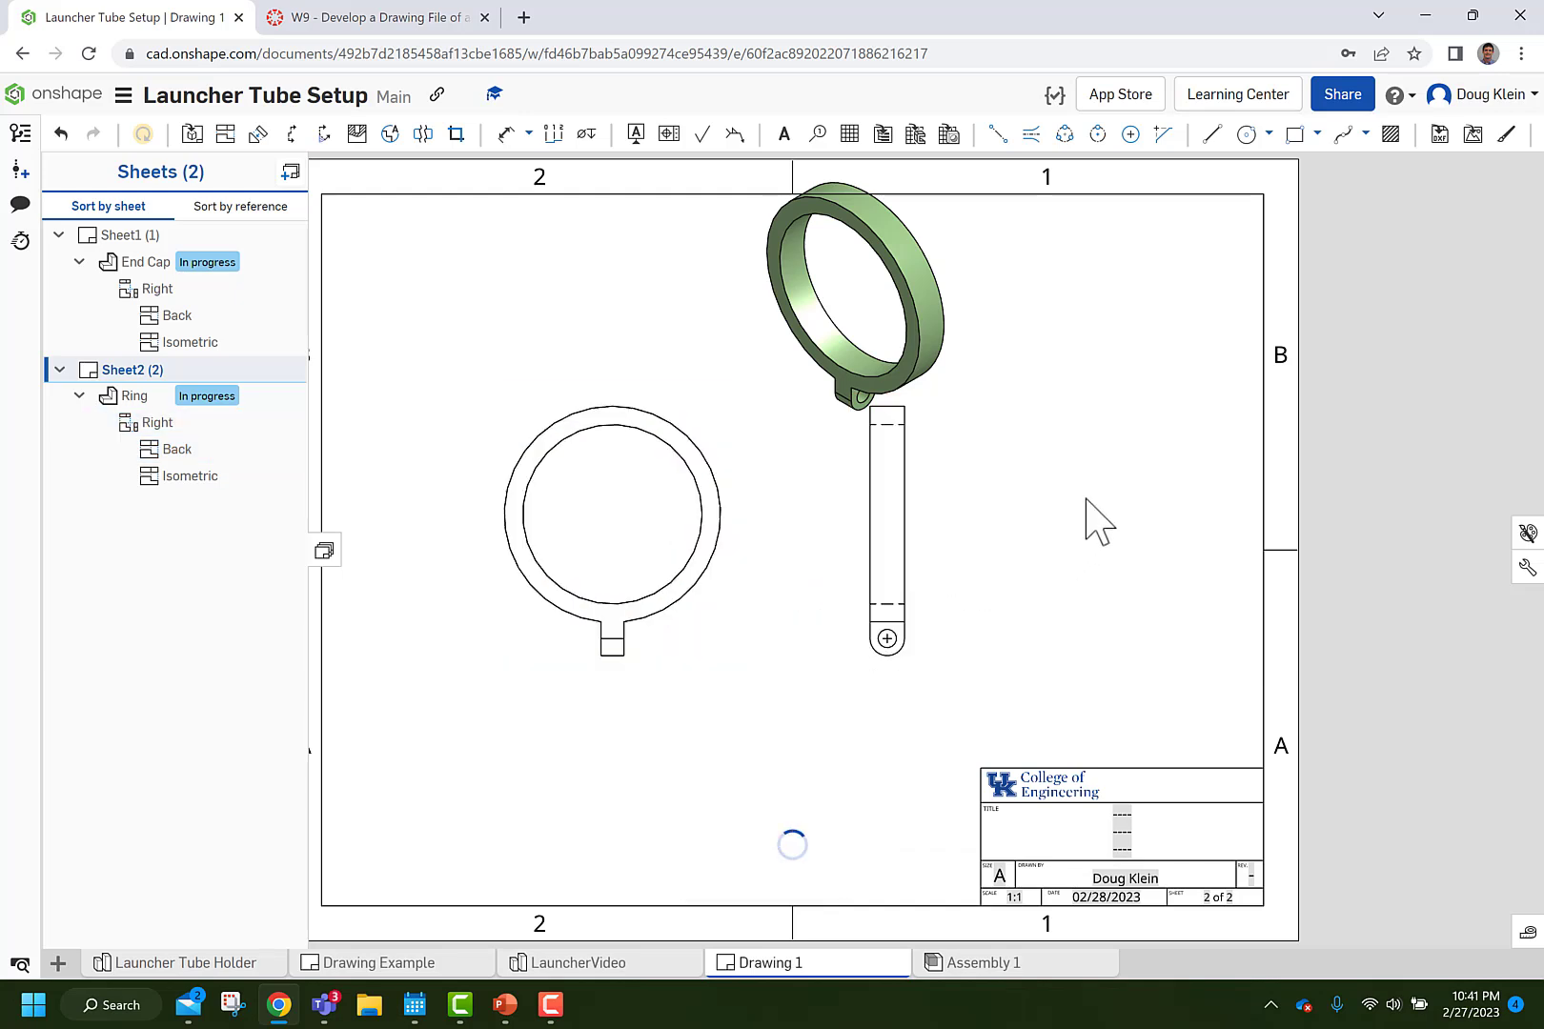
Shift the Ring's circular view slightly down and right, and move the isometric view into the sheet's upper-right corner.
{"action": "left_click_drag", "start_coordinate": [706, 525], "coordinate": [717, 561]}
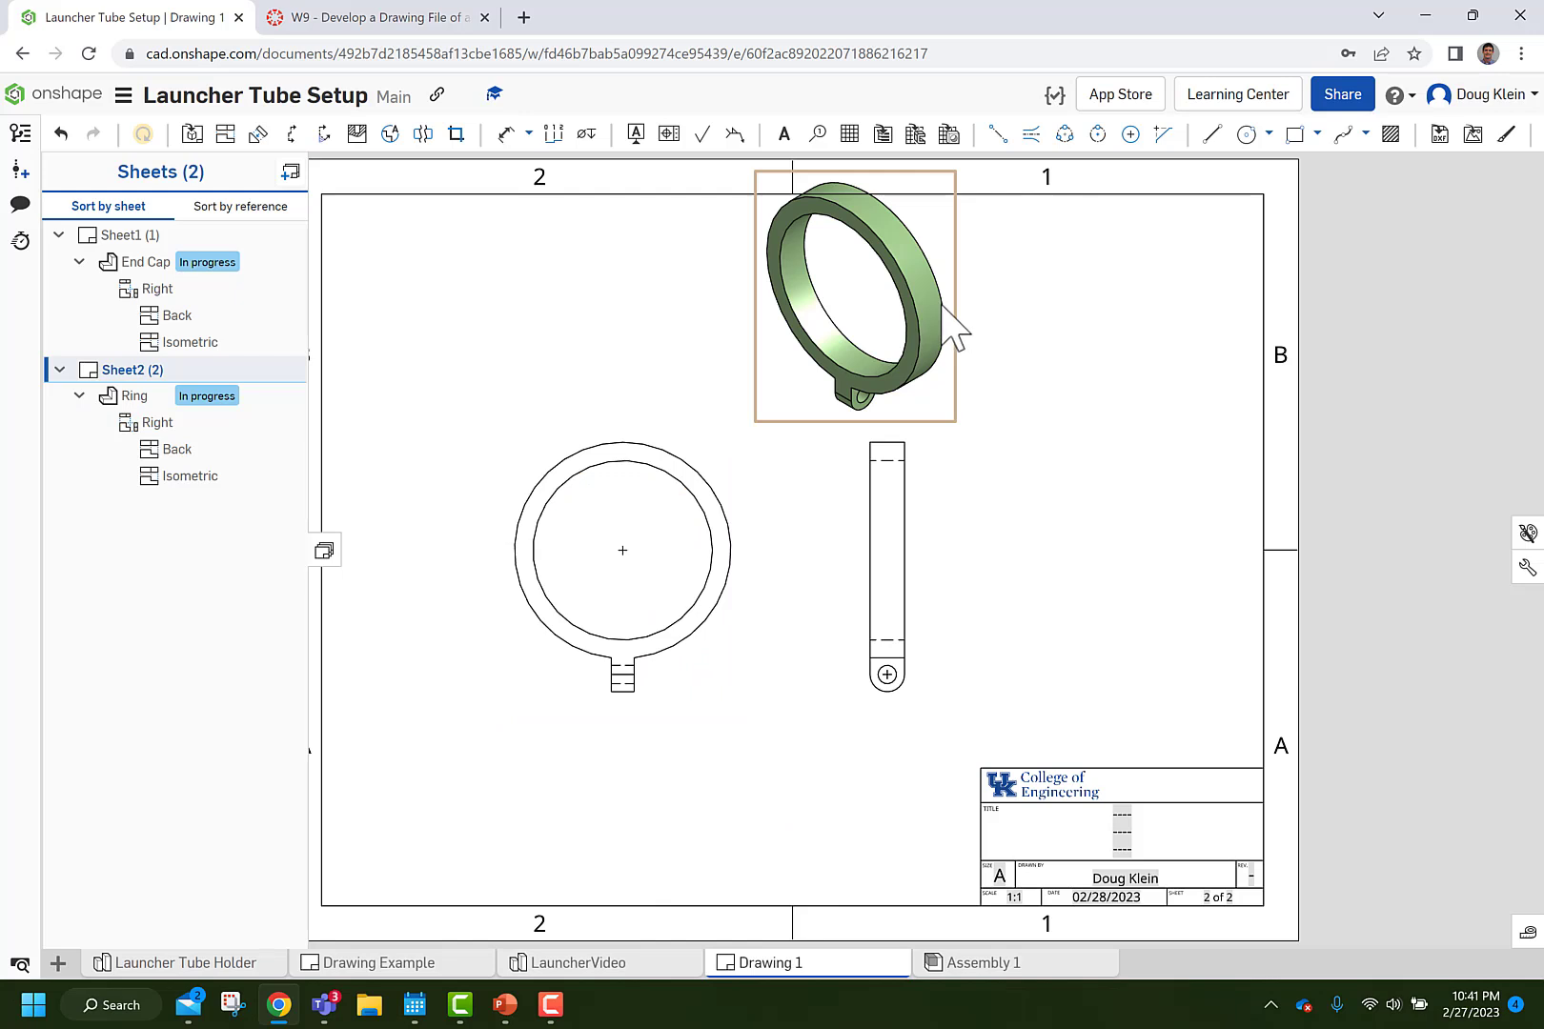
{"action": "left_click_drag", "start_coordinate": [955, 331], "coordinate": [1239, 339]}
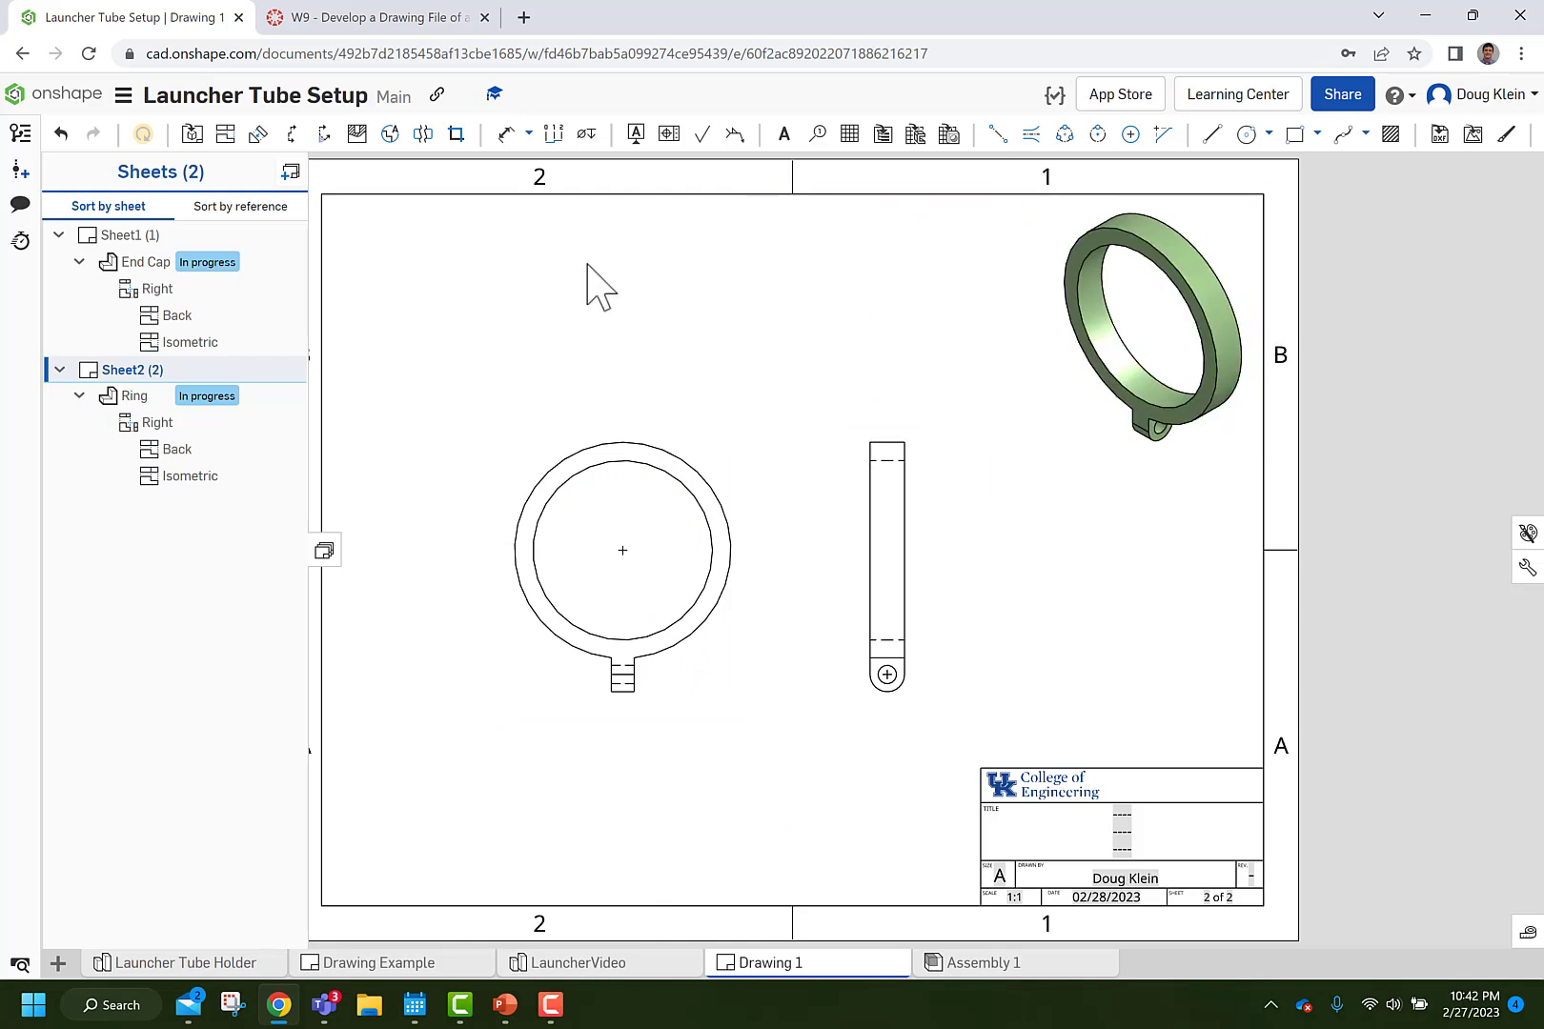
Dimension the Ring's inner circle diameter and outer arc radius, stacking both to the upper right of the circular view.
{"action": "left_click", "coordinate": [508, 135]}
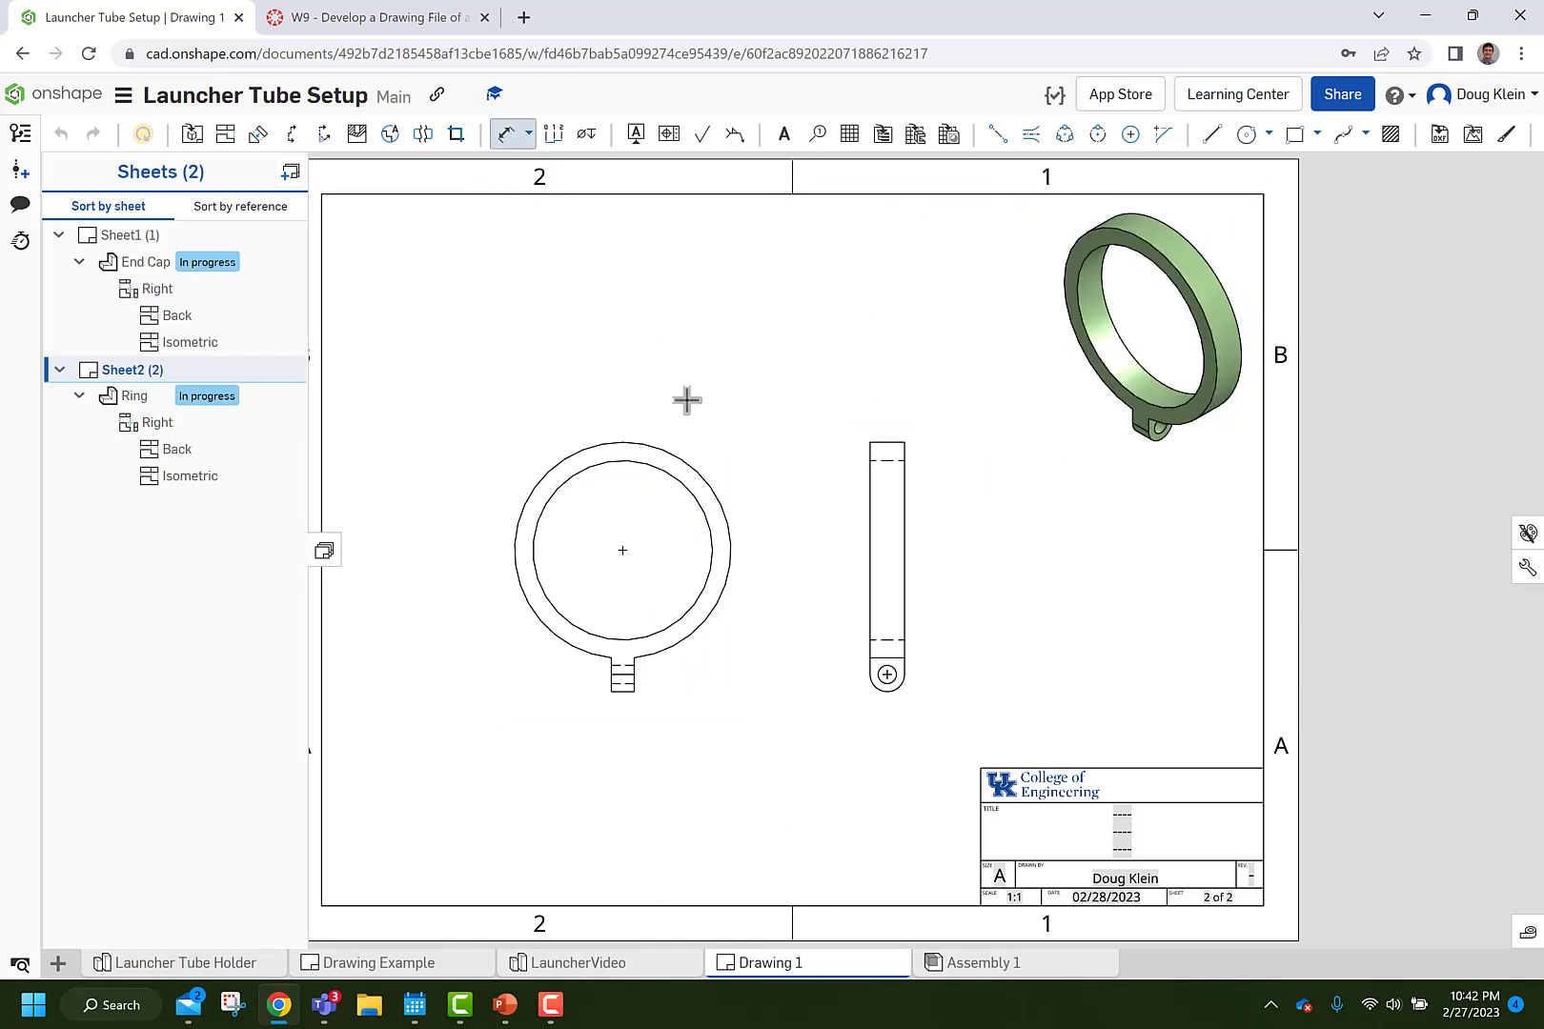
{"action": "left_click", "coordinate": [675, 481]}
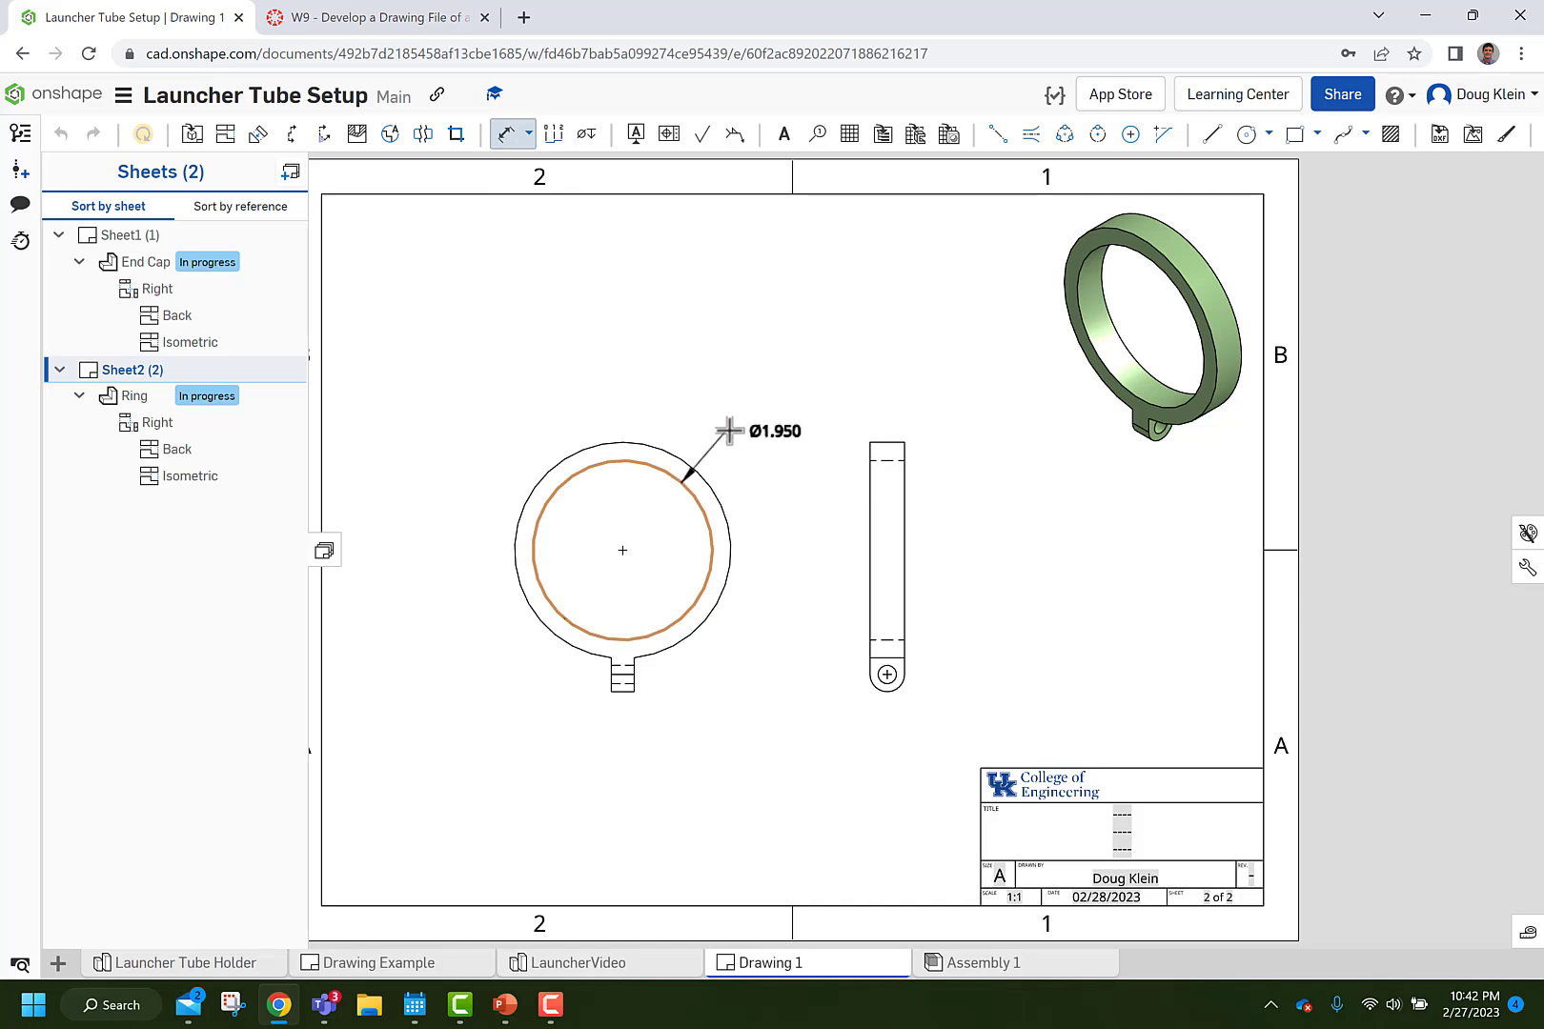
{"action": "left_click", "coordinate": [729, 434]}
{"action": "left_click", "coordinate": [684, 458]}
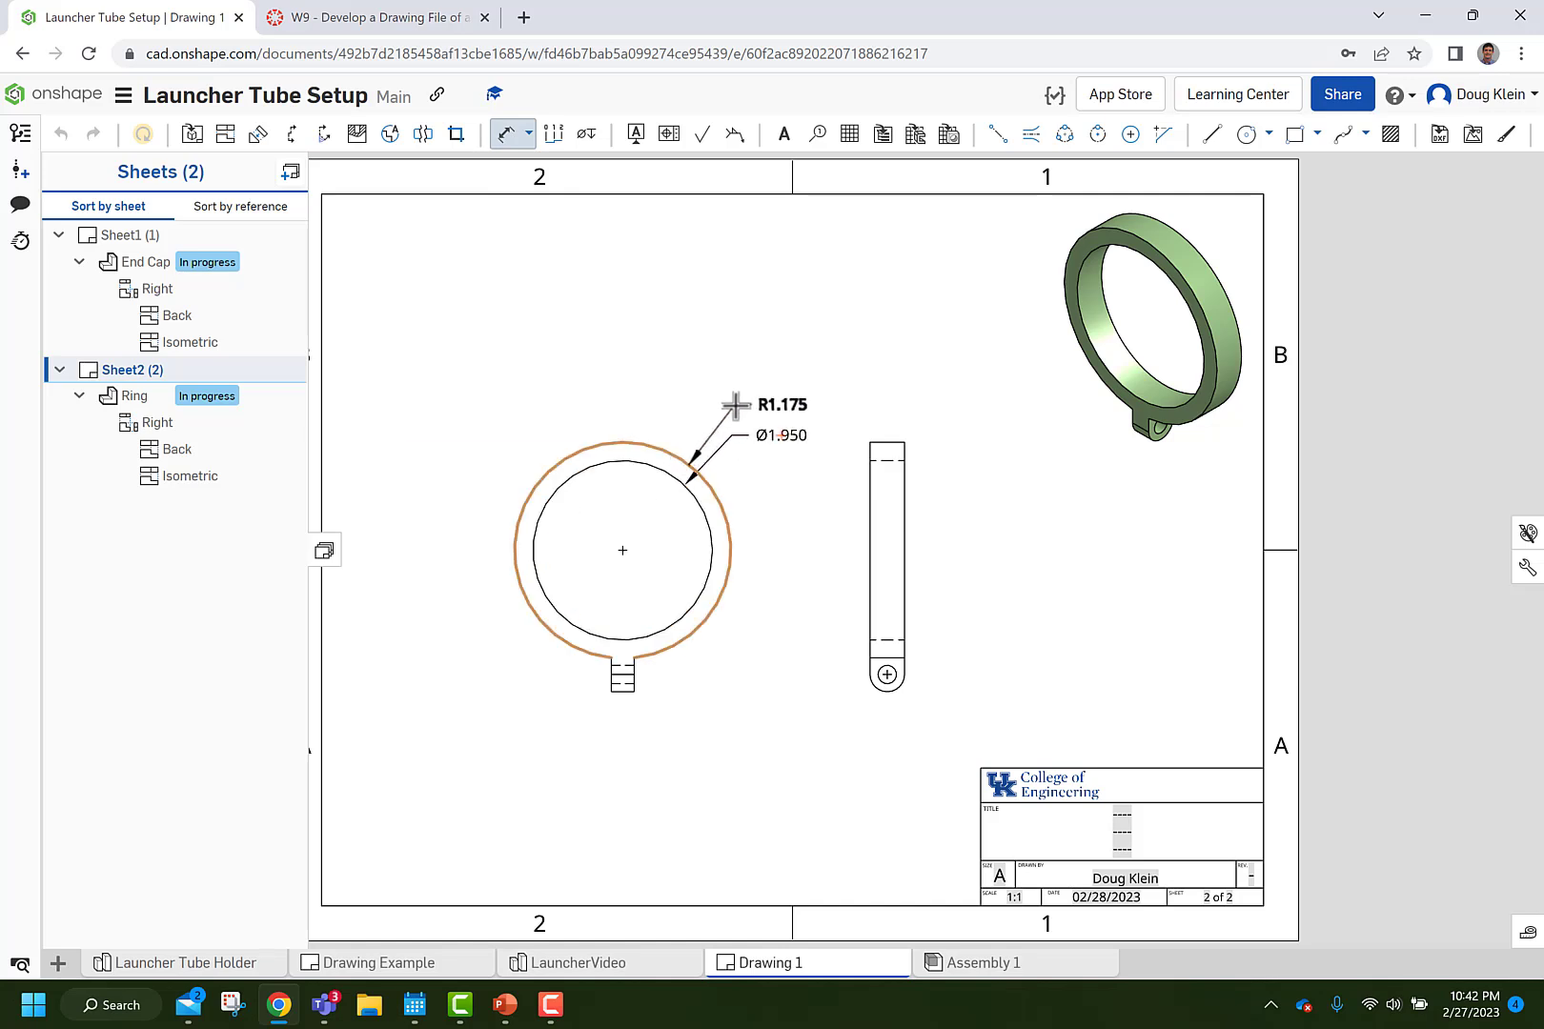
{"action": "left_click", "coordinate": [735, 405]}
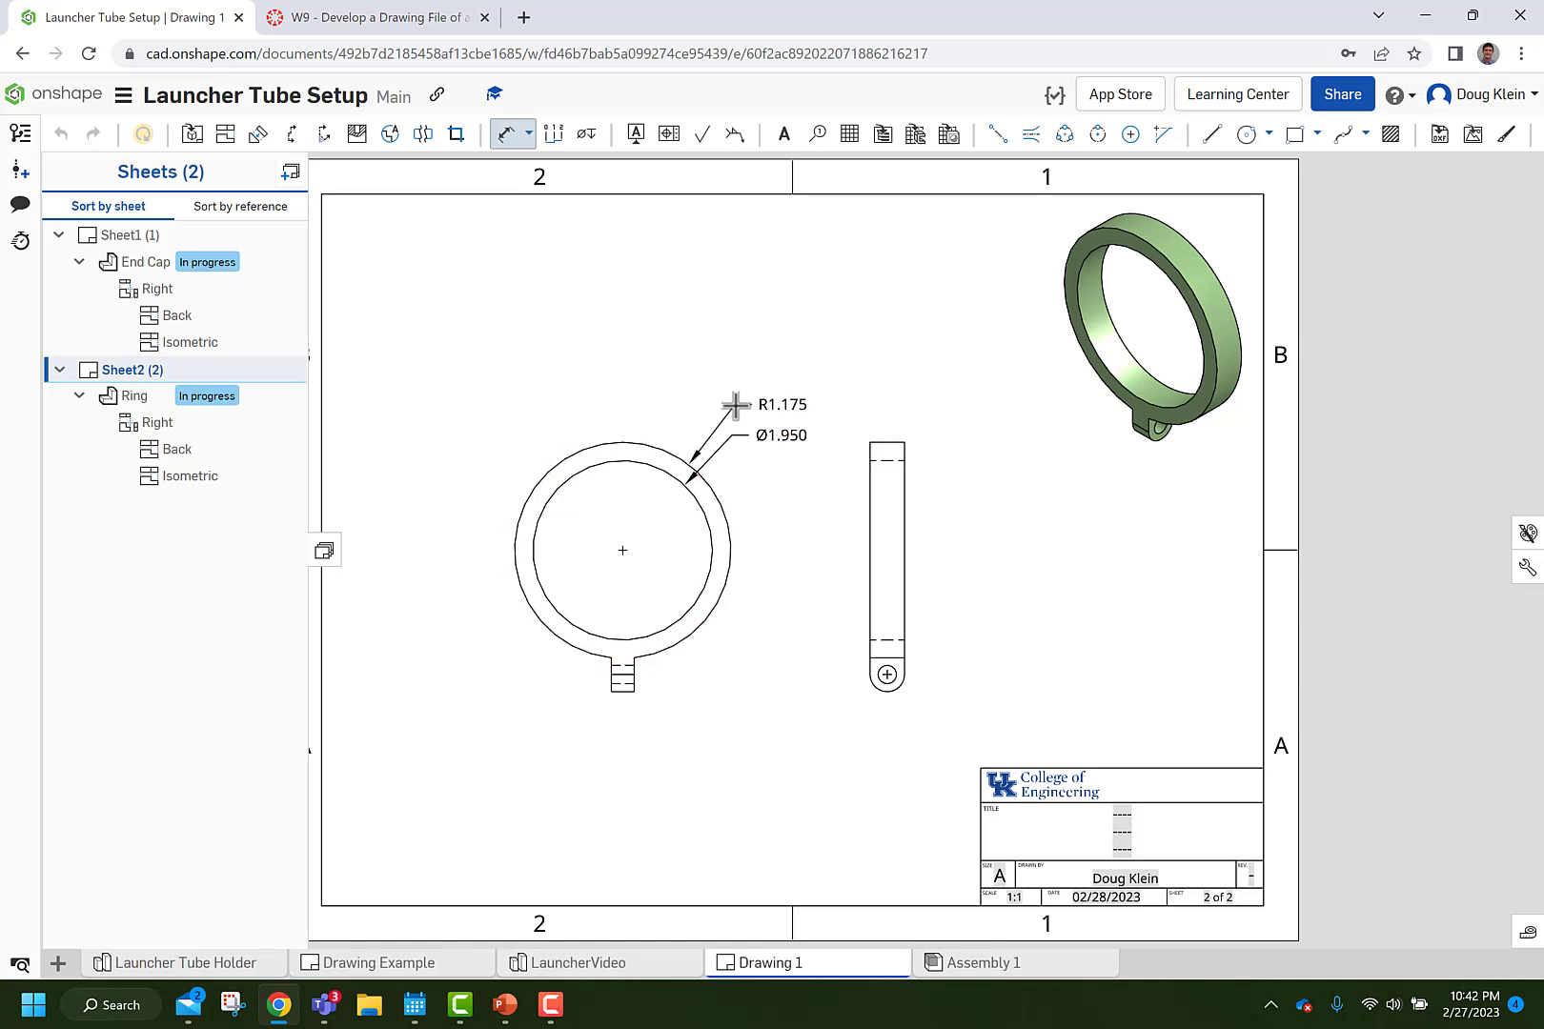
{"action": "key", "text": "Escape"}
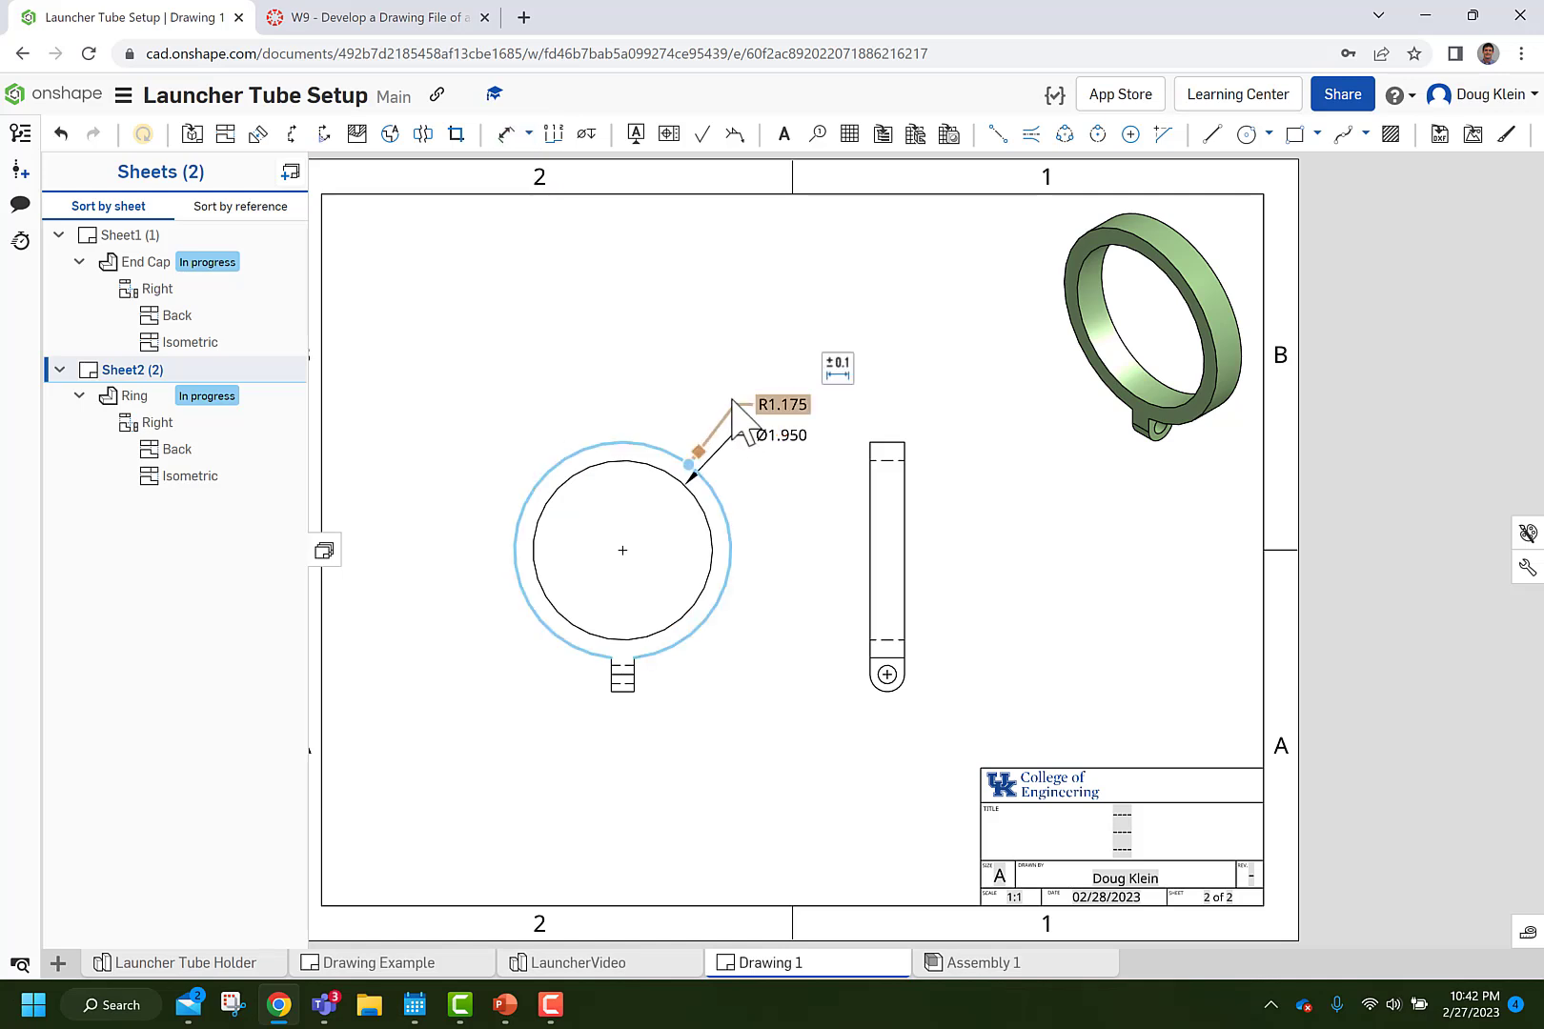
Replace the Ring's outer arc radius dimension with a diameter dimension, placed just above the inner circle's diameter.
{"action": "left_click", "coordinate": [732, 400]}
{"action": "key", "text": "Delete"}
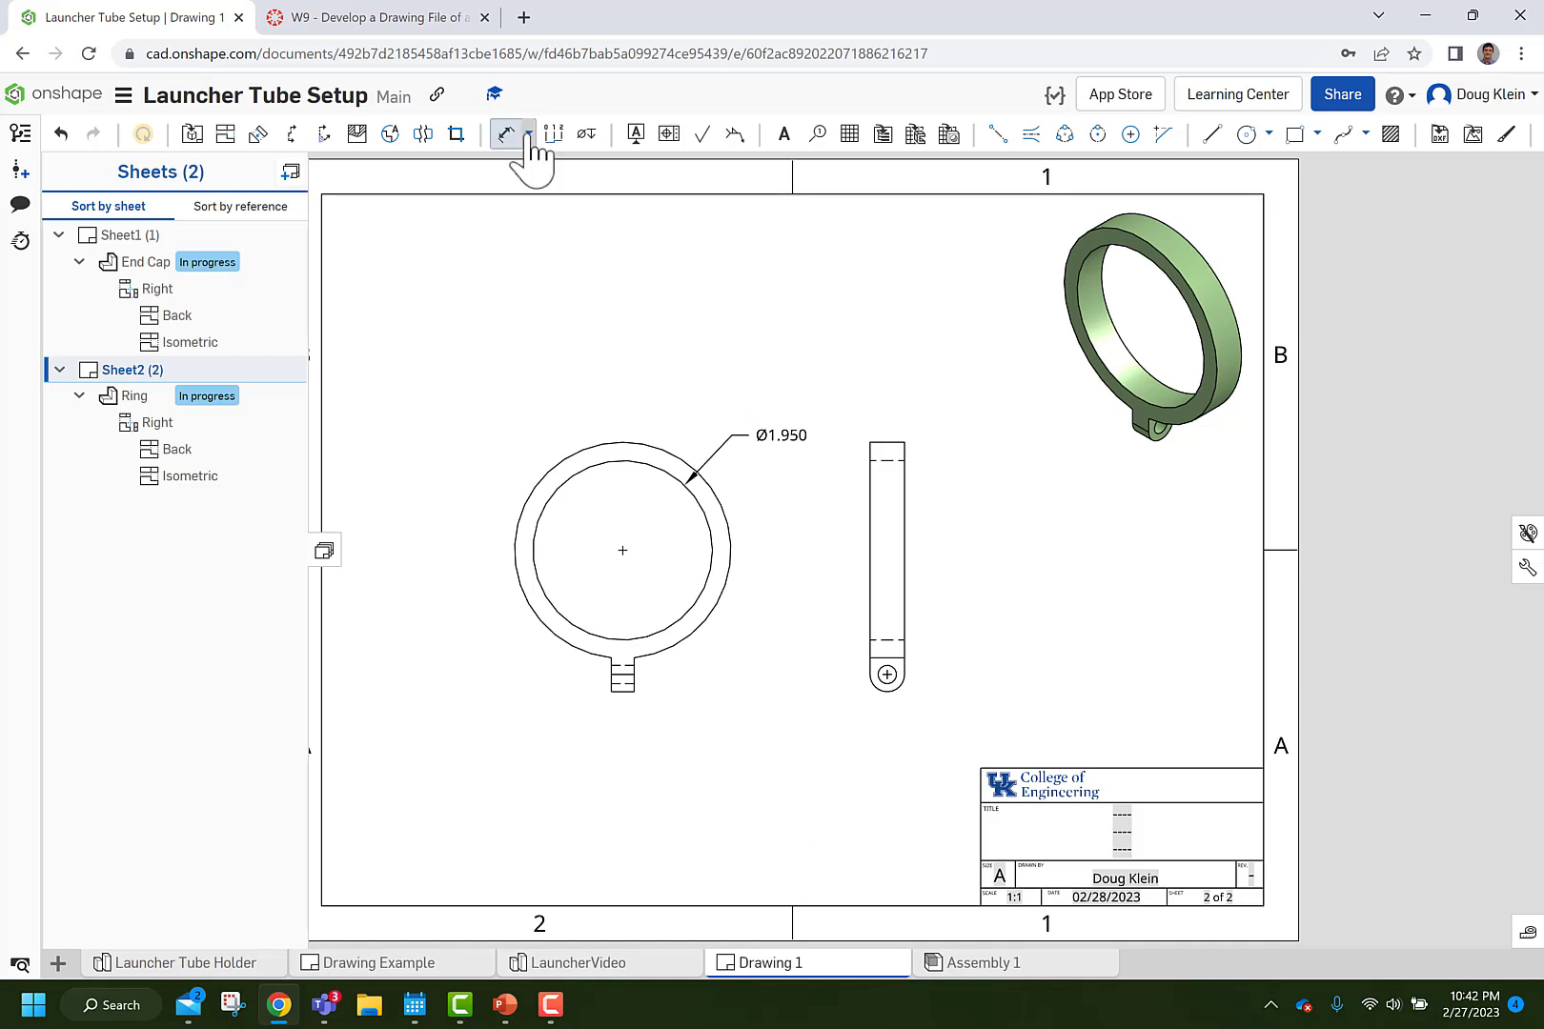
{"action": "left_click", "coordinate": [528, 133]}
{"action": "left_click", "coordinate": [563, 419]}
{"action": "left_click", "coordinate": [677, 460]}
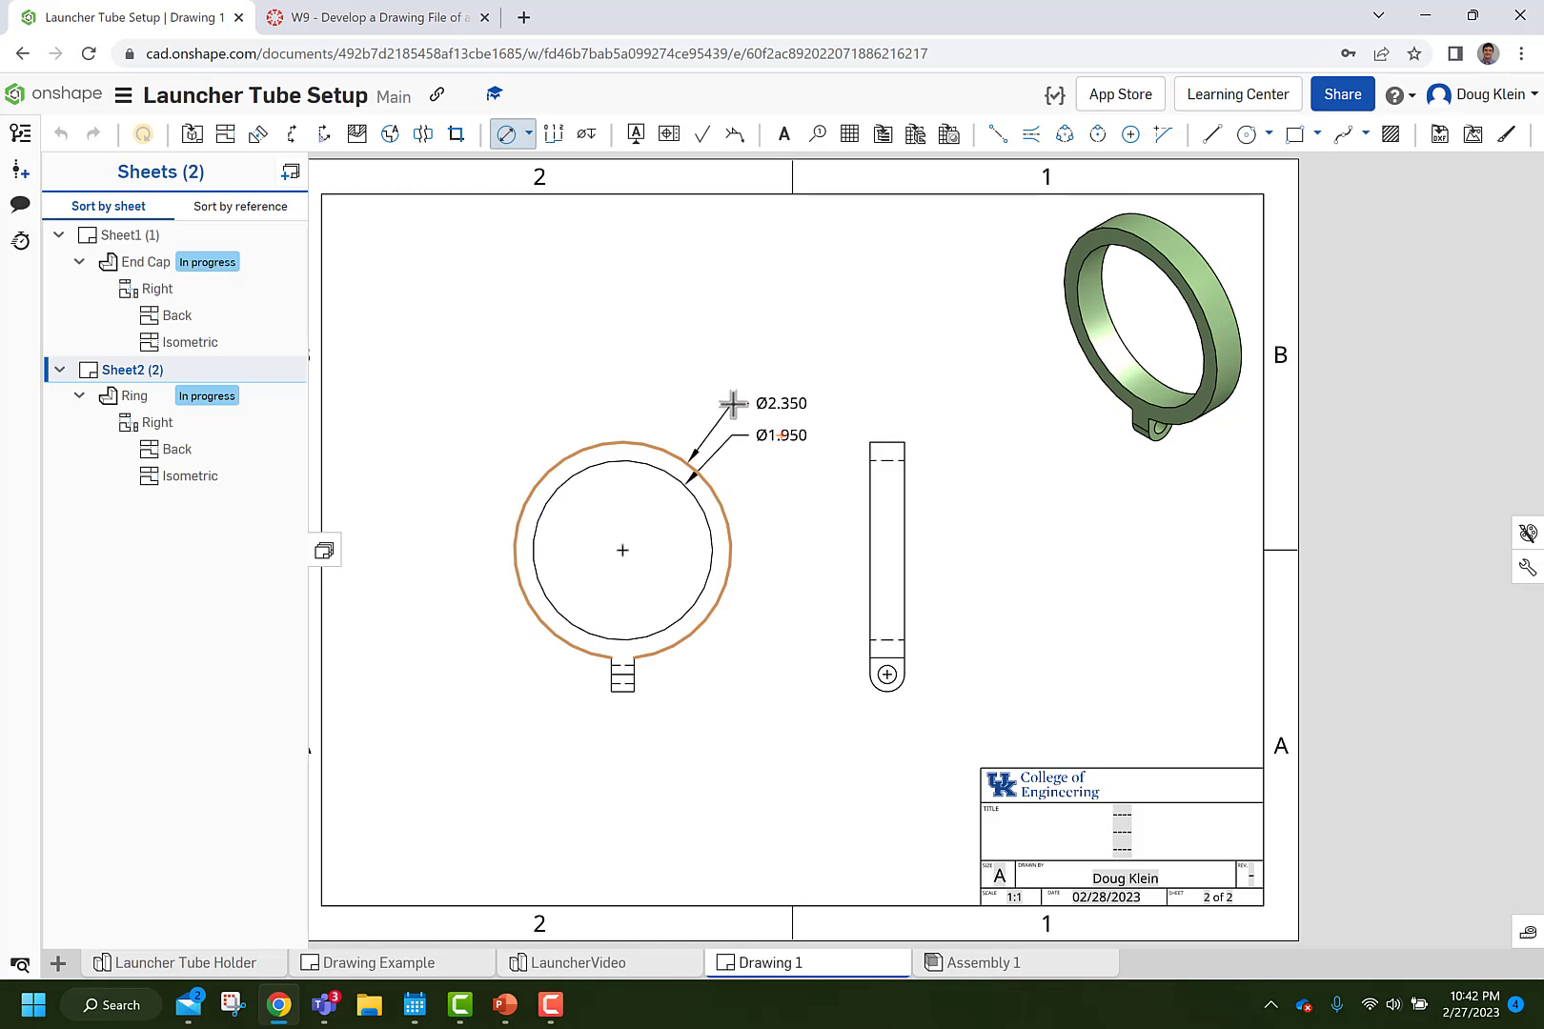
{"action": "left_click", "coordinate": [730, 407]}
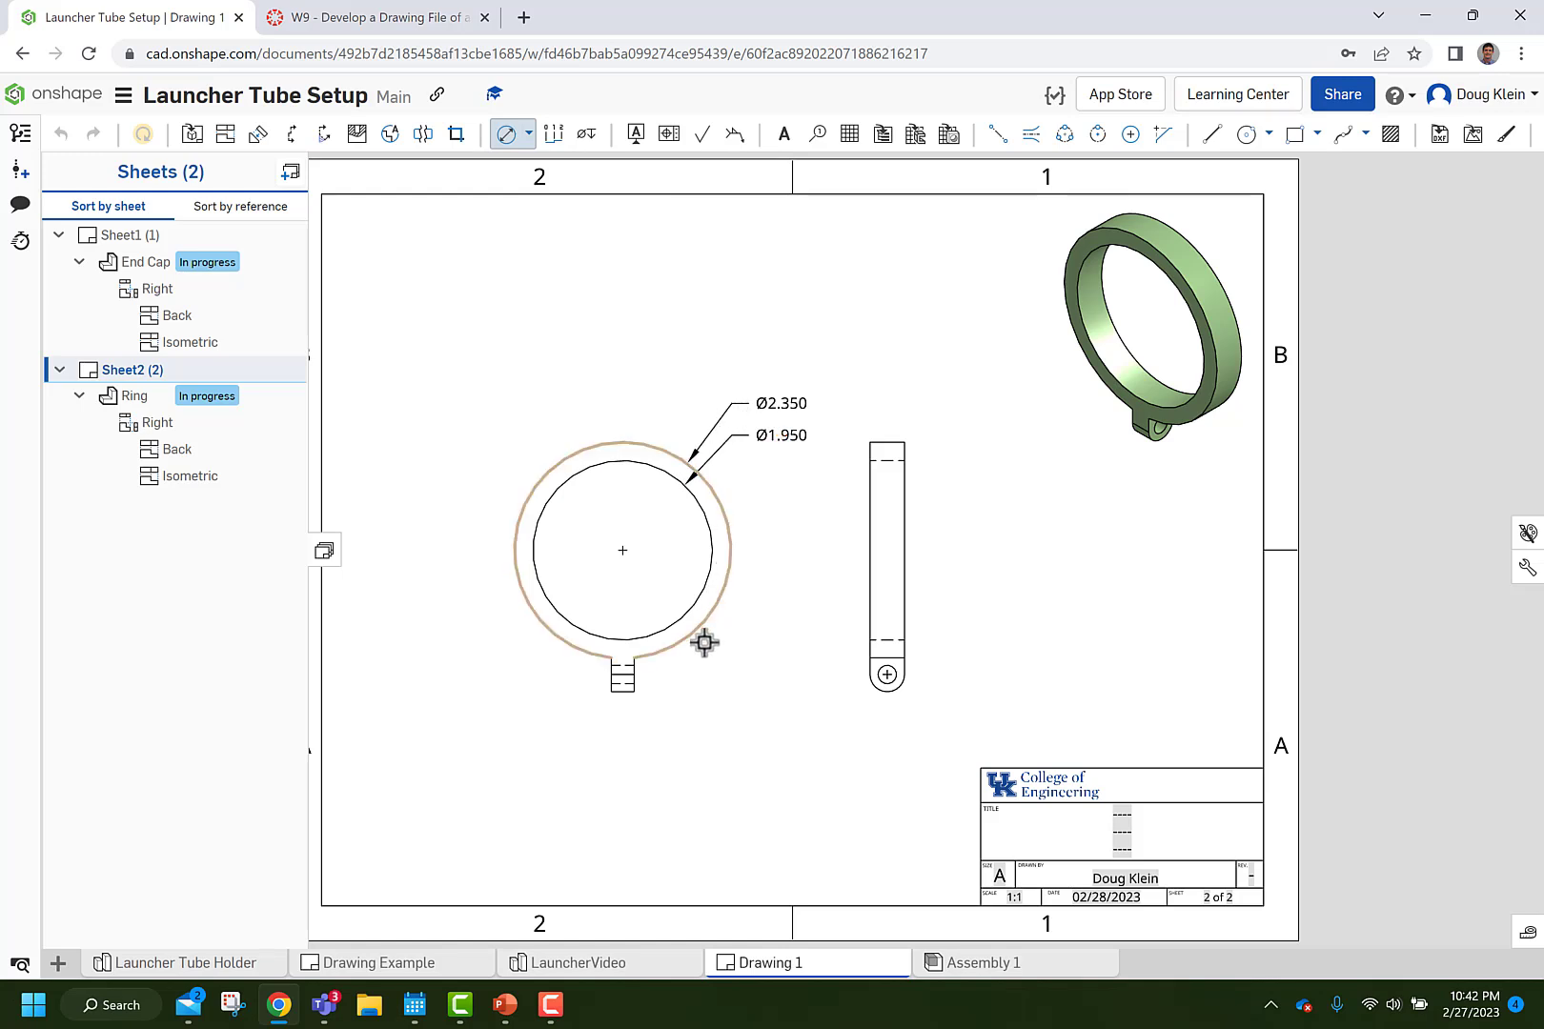
Dimension the lug's full width and its half-width from the Ring's center, stacking both below the circular view.
{"action": "scroll", "coordinate": [620, 716], "scroll_direction": "up", "scroll_amount": 4}
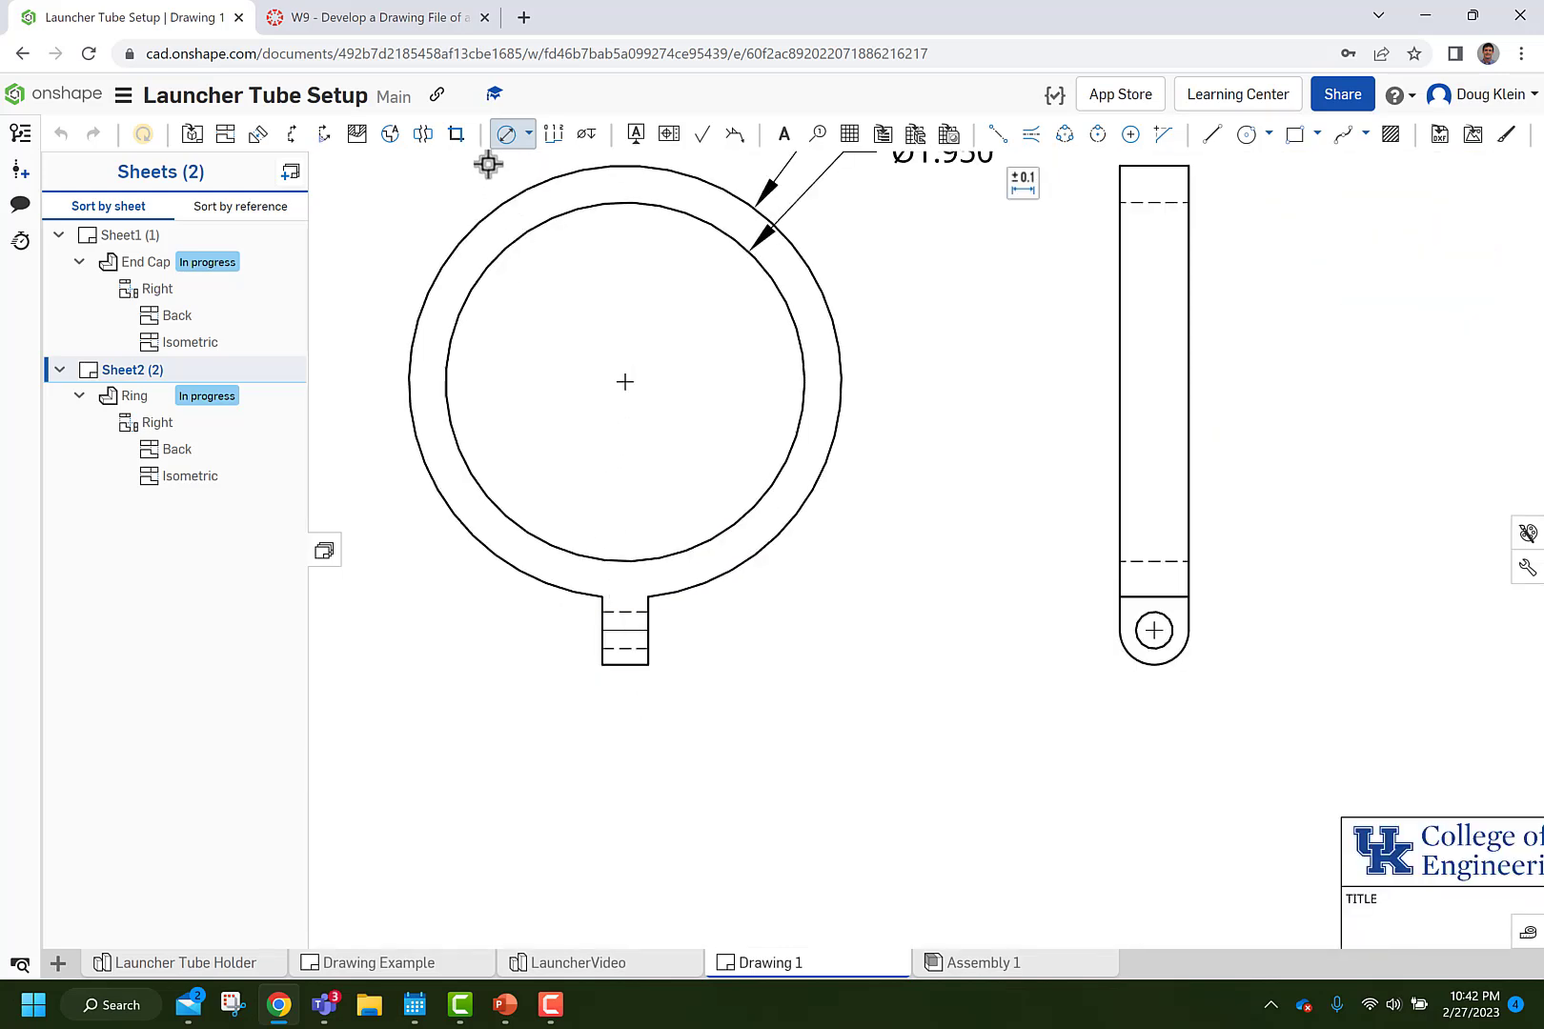
{"action": "left_click", "coordinate": [529, 133]}
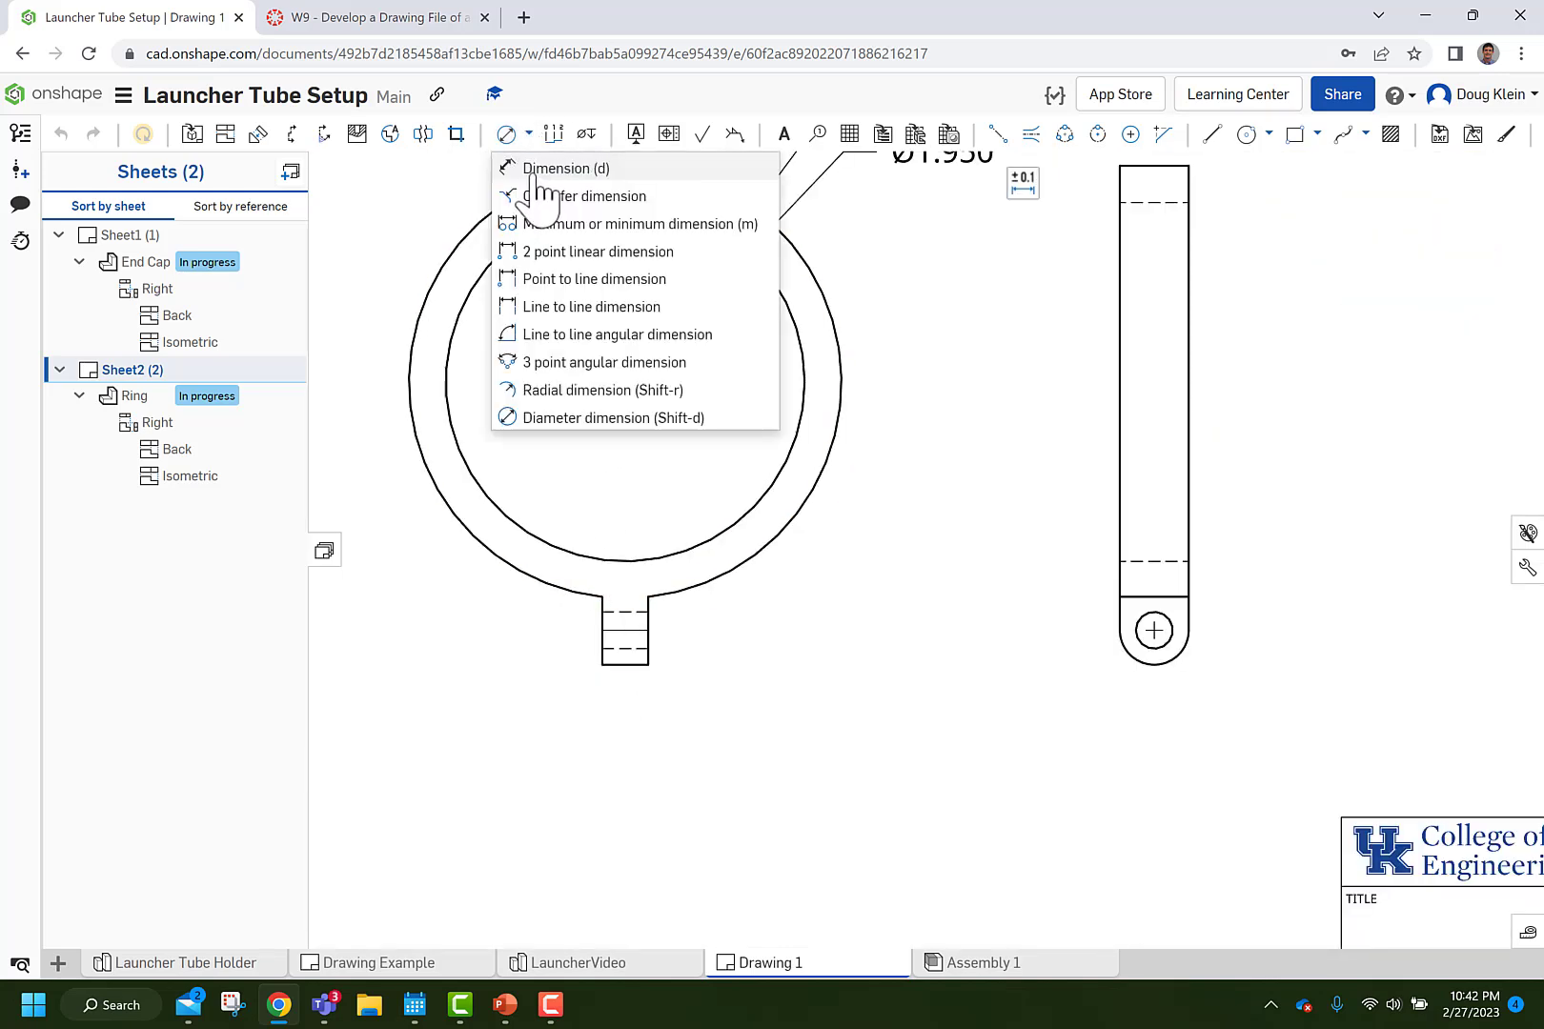
{"action": "left_click", "coordinate": [542, 193]}
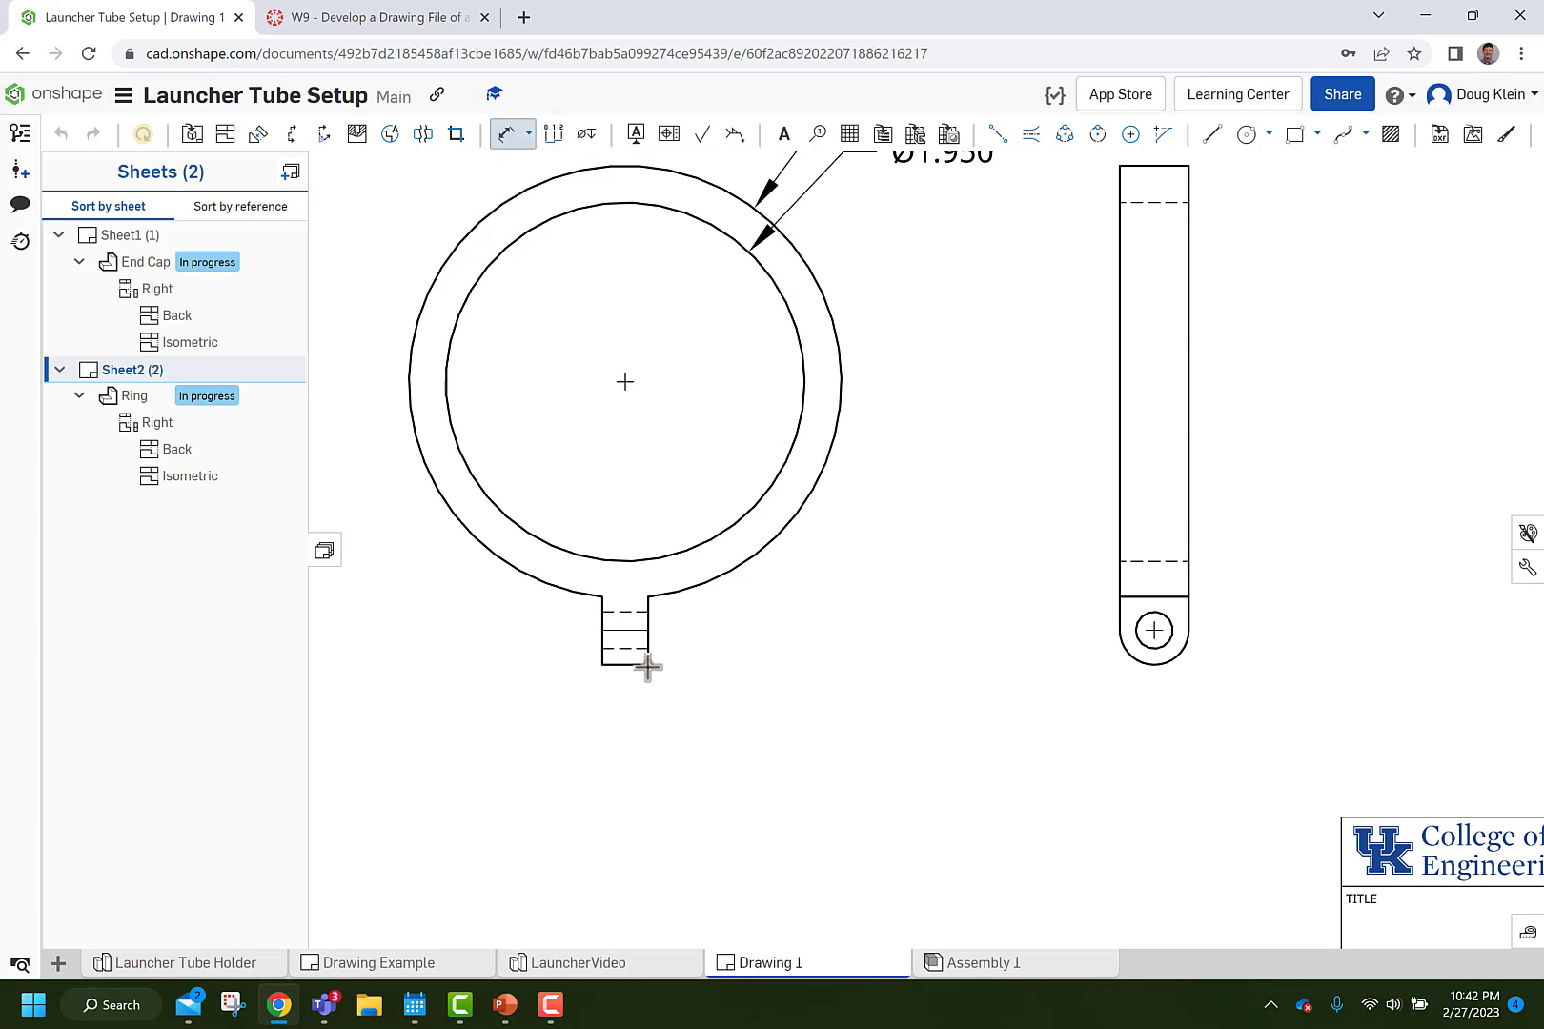
{"action": "left_click", "coordinate": [622, 385]}
{"action": "left_click", "coordinate": [706, 716]}
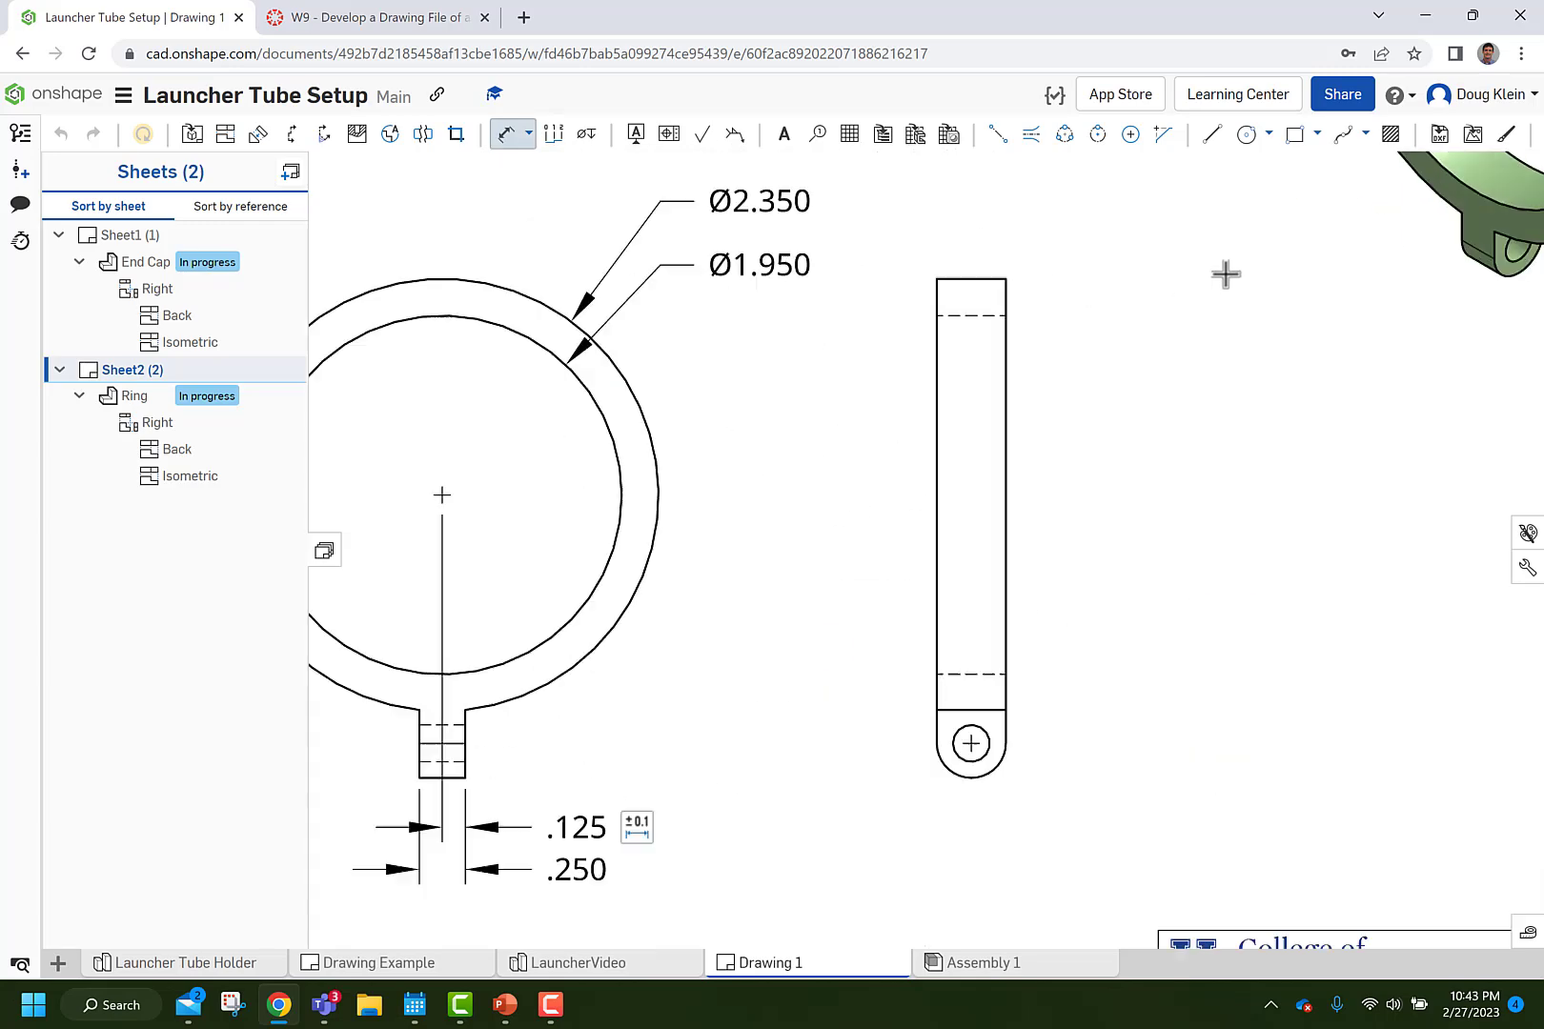
Dimension the lug's hole diameter and rounded end radius in the side view, stacking both to the lower right of the lug.
{"action": "scroll", "coordinate": [983, 788], "scroll_direction": "up", "scroll_amount": 4}
{"action": "left_click", "coordinate": [989, 720]}
{"action": "left_click", "coordinate": [1289, 777]}
{"action": "left_click", "coordinate": [998, 754]}
{"action": "left_click", "coordinate": [1297, 858]}
Dimension the vertical distance between the side view's lower hidden line and the lug hole's center, placing it left of the view.
{"action": "left_click", "coordinate": [1027, 560]}
{"action": "left_click", "coordinate": [958, 699]}
{"action": "left_click", "coordinate": [842, 626]}
{"action": "scroll", "coordinate": [1096, 577], "scroll_direction": "down", "scroll_amount": 5}
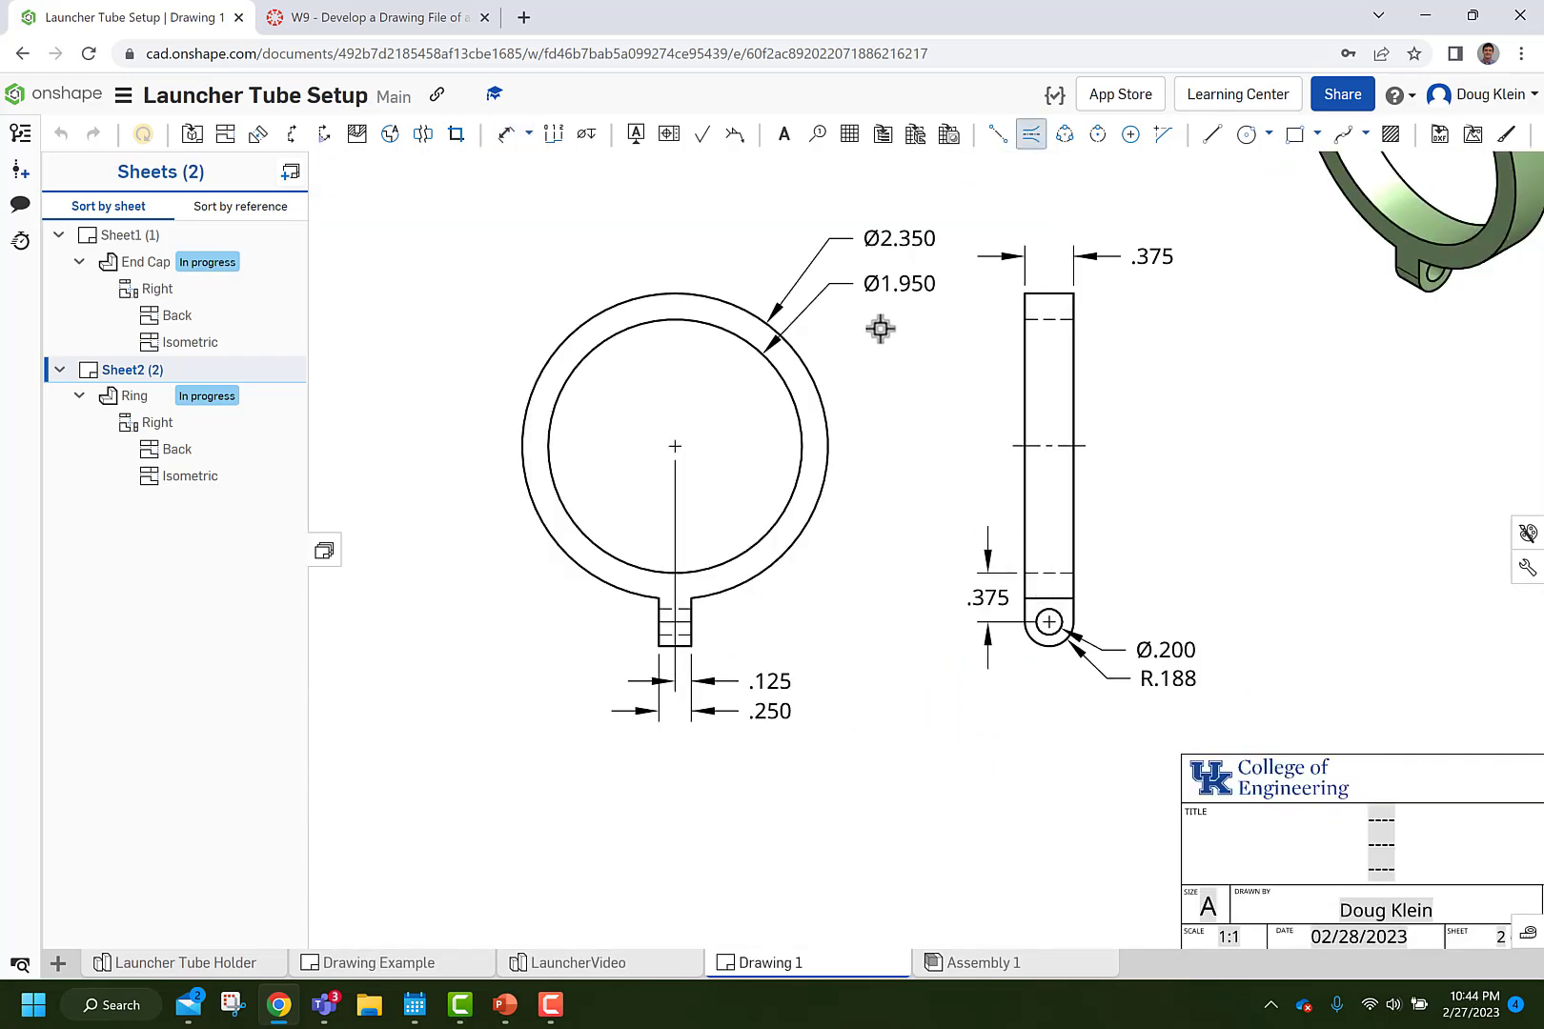
Set the first title line of the second sheet's title block to "Ring".
{"action": "scroll", "coordinate": [880, 329], "scroll_direction": "down", "scroll_amount": 3}
{"action": "scroll", "coordinate": [985, 623], "scroll_direction": "up", "scroll_amount": 5}
{"action": "left_click", "coordinate": [506, 137]}
{"action": "double_click", "coordinate": [1021, 656]}
{"action": "left_click", "coordinate": [1128, 465]}
{"action": "double_click", "coordinate": [1038, 648]}
{"action": "type", "text": "Ring"}
{"action": "left_click", "coordinate": [1096, 431]}
Fill the second title line with "Launcher Assembly" and the third with "EGR 103 - Valt".
{"action": "double_click", "coordinate": [1110, 689]}
{"action": "type", "text": "Launcher Assembly"}
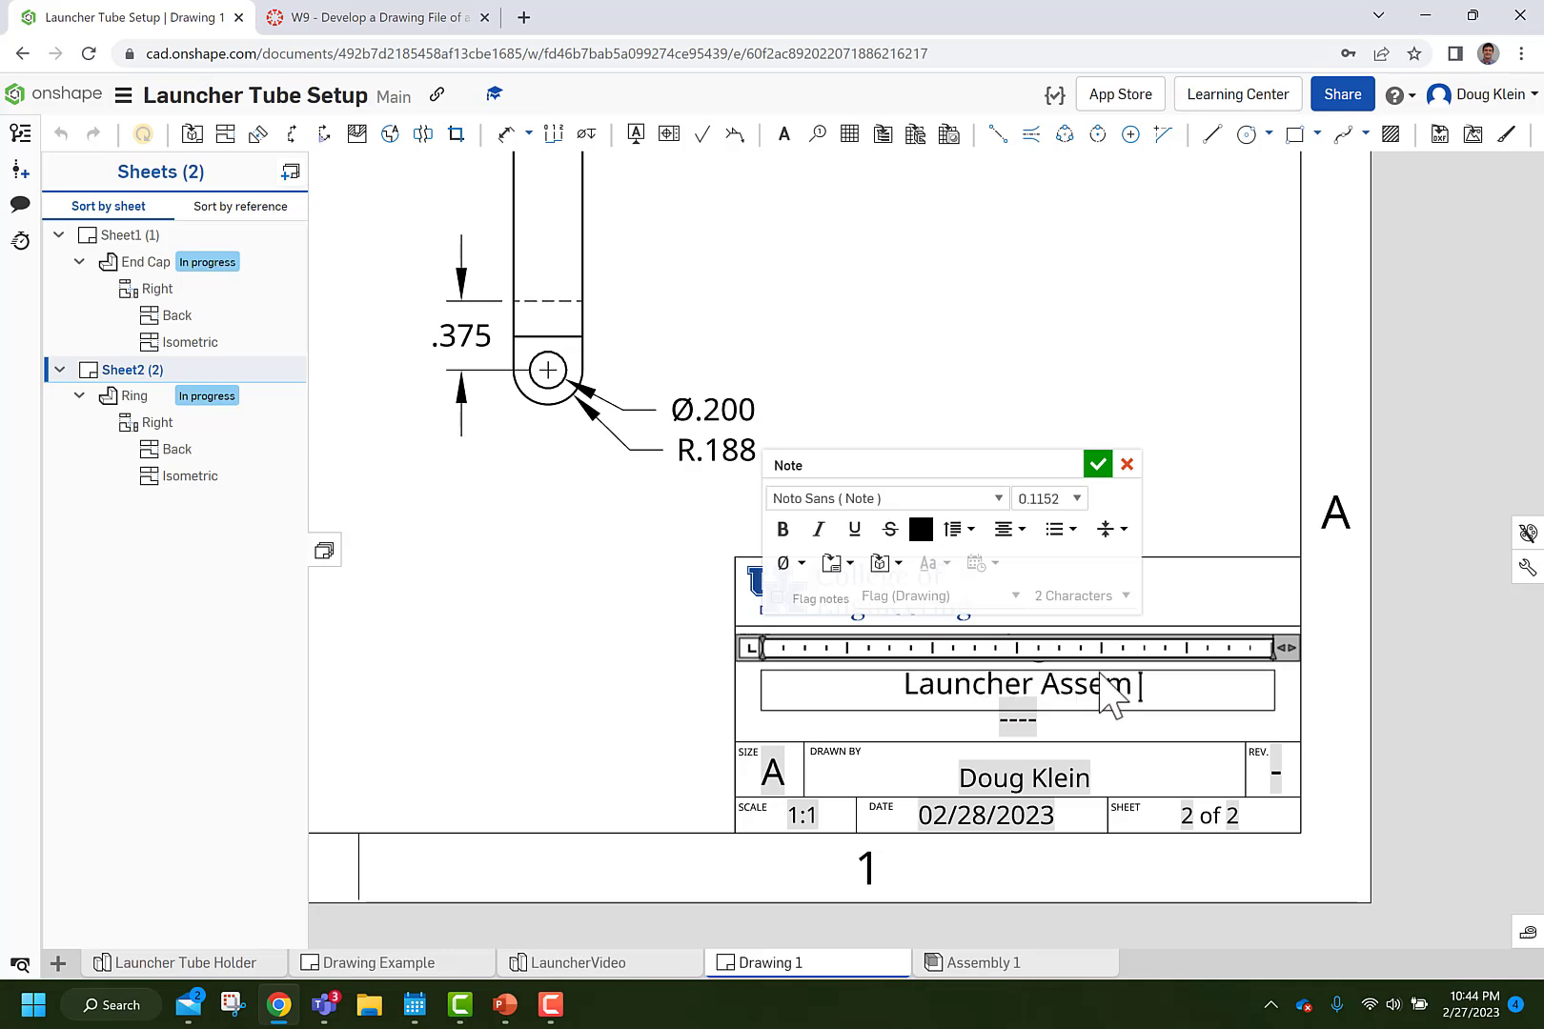
{"action": "left_click", "coordinate": [1046, 728]}
{"action": "double_click", "coordinate": [1045, 728]}
{"action": "type", "text": "EGR 103 - Valt"}
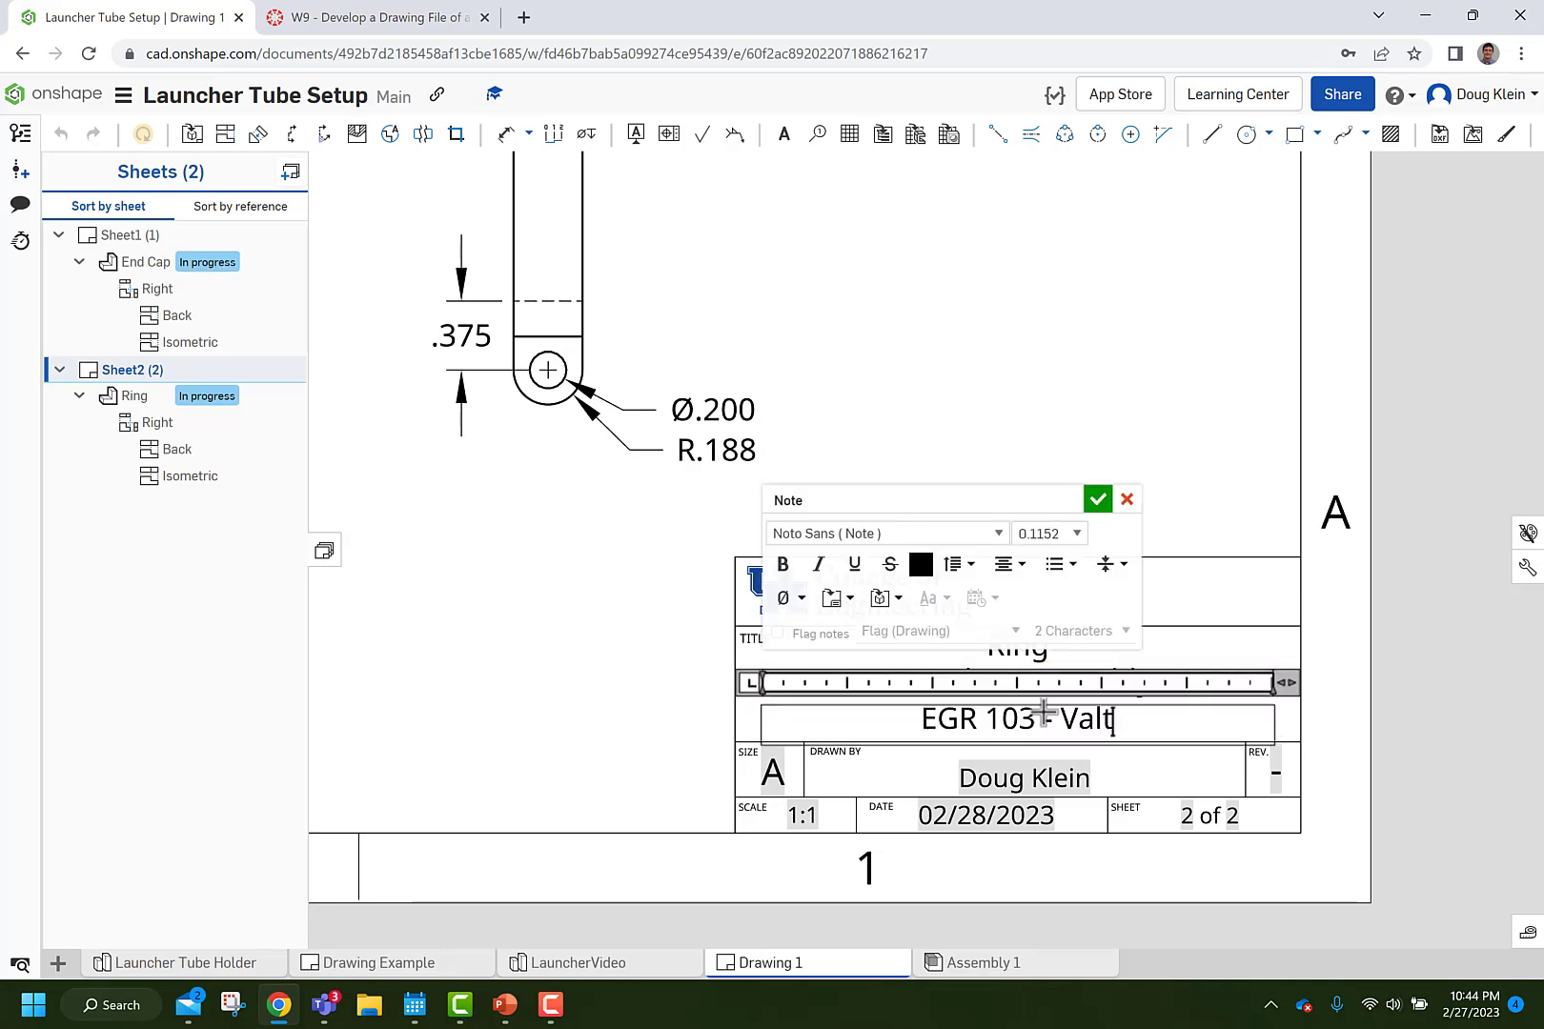
{"action": "left_click", "coordinate": [1194, 455]}
{"action": "scroll", "coordinate": [1205, 465], "scroll_direction": "down", "scroll_amount": 3}
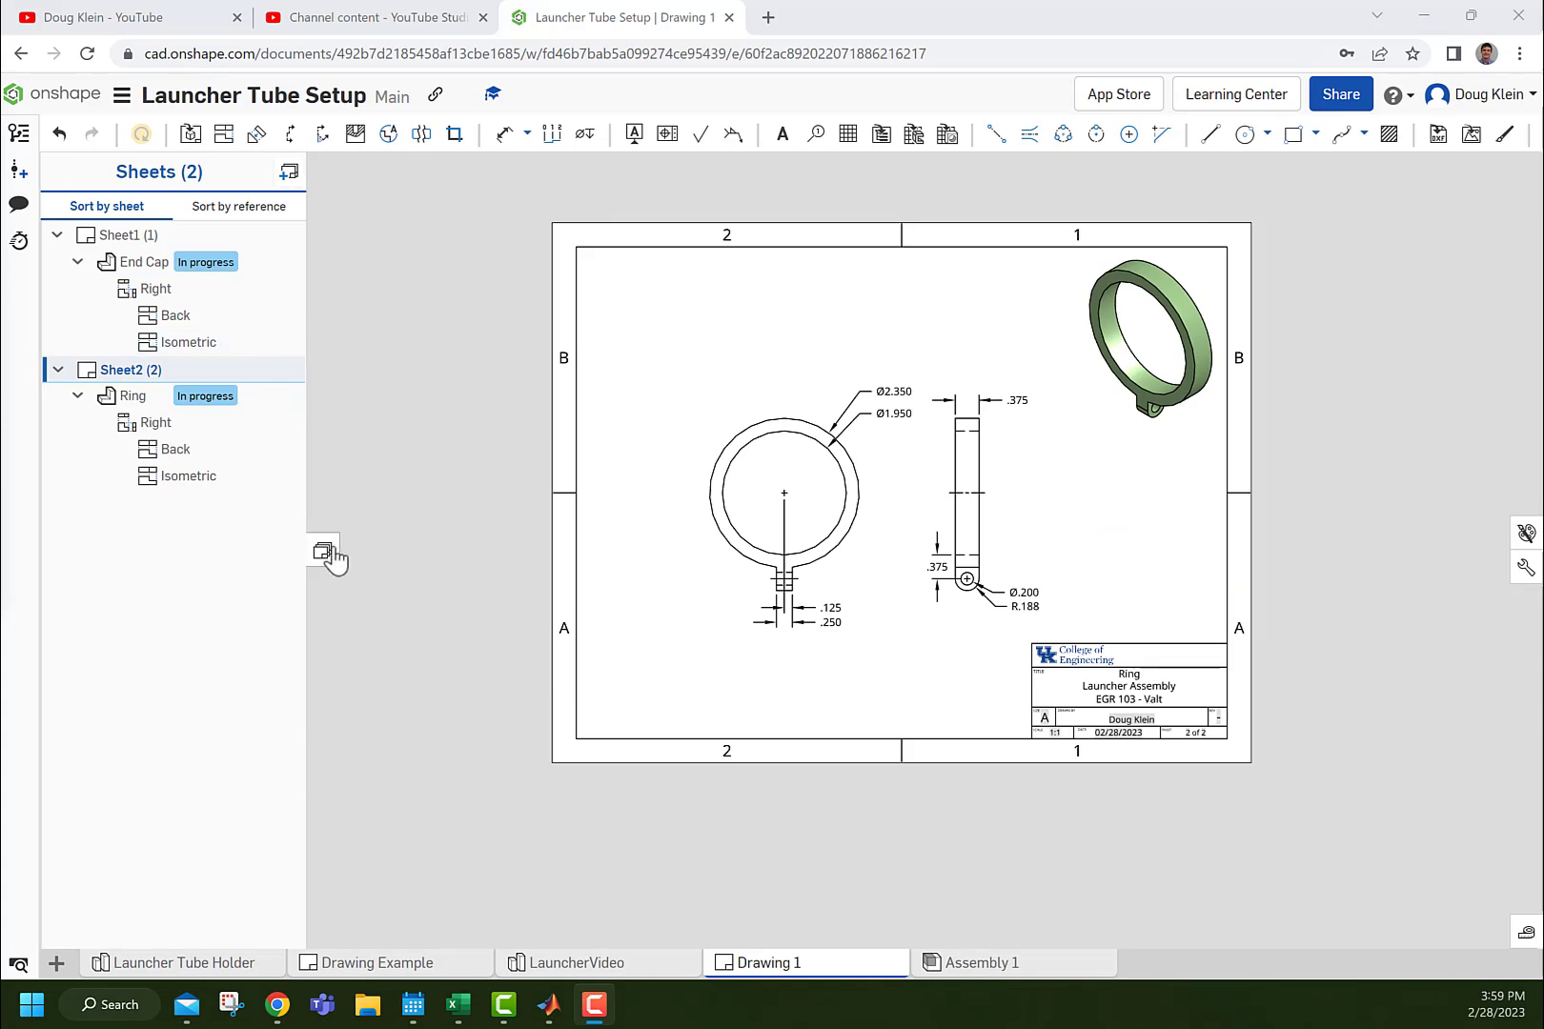
Add a third sheet and place a 1:1 isometric view of the whole LauncherVideo part studio on it.
{"action": "left_click", "coordinate": [292, 175]}
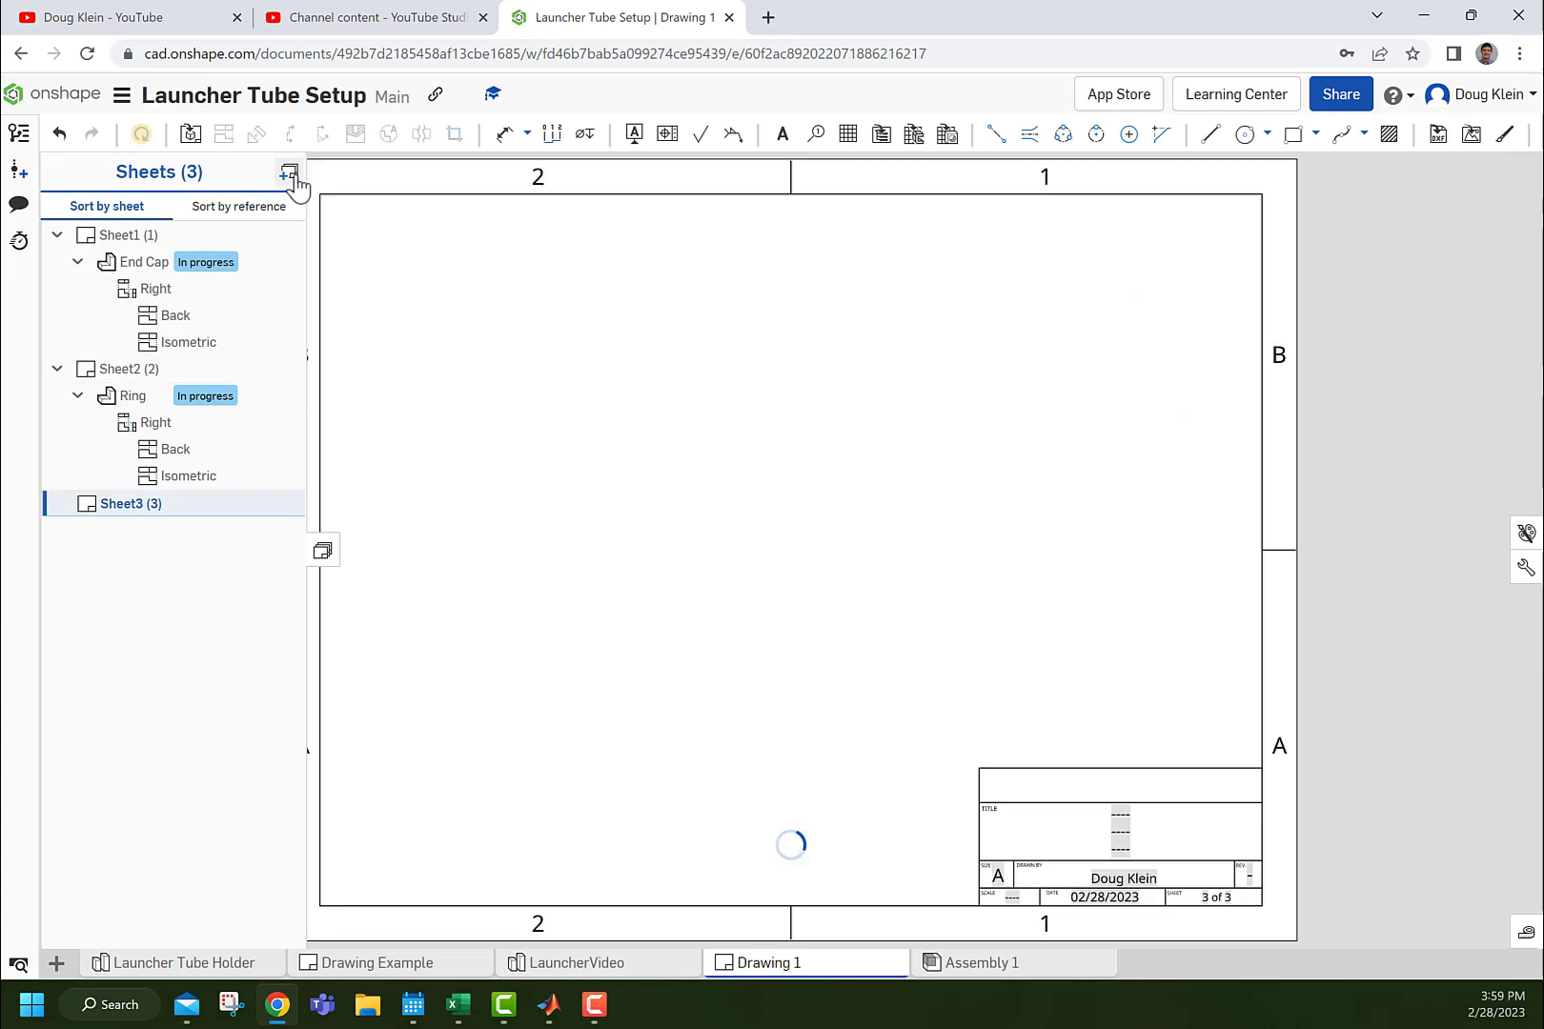
{"action": "left_click", "coordinate": [190, 135]}
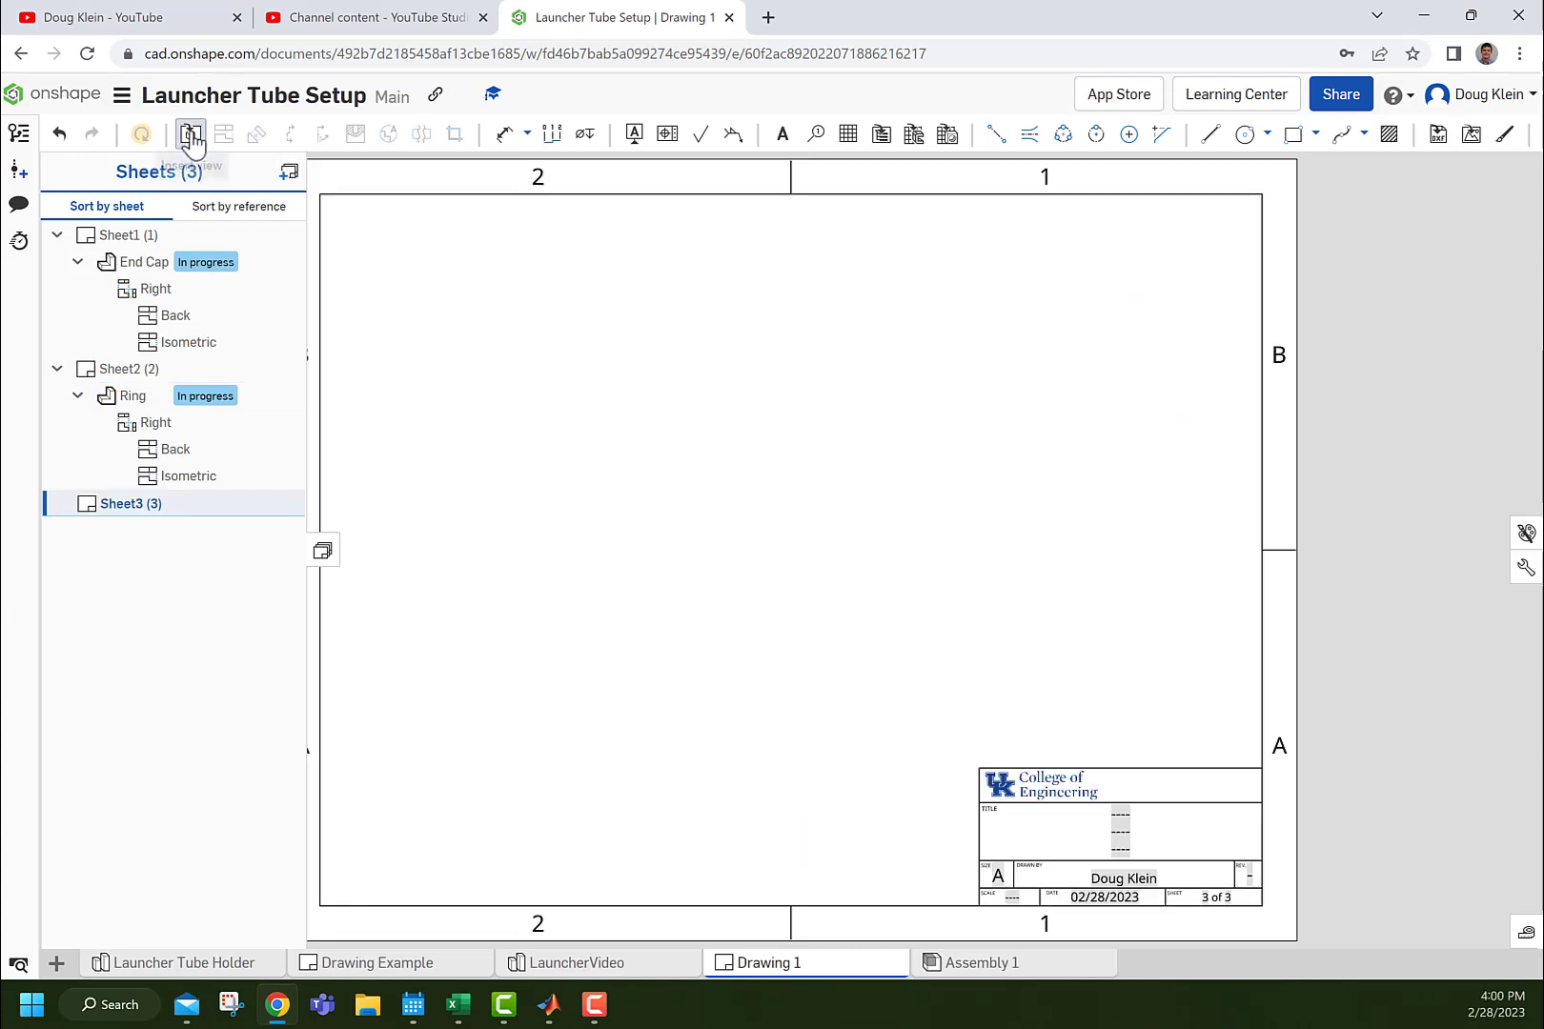
{"action": "left_click", "coordinate": [336, 198]}
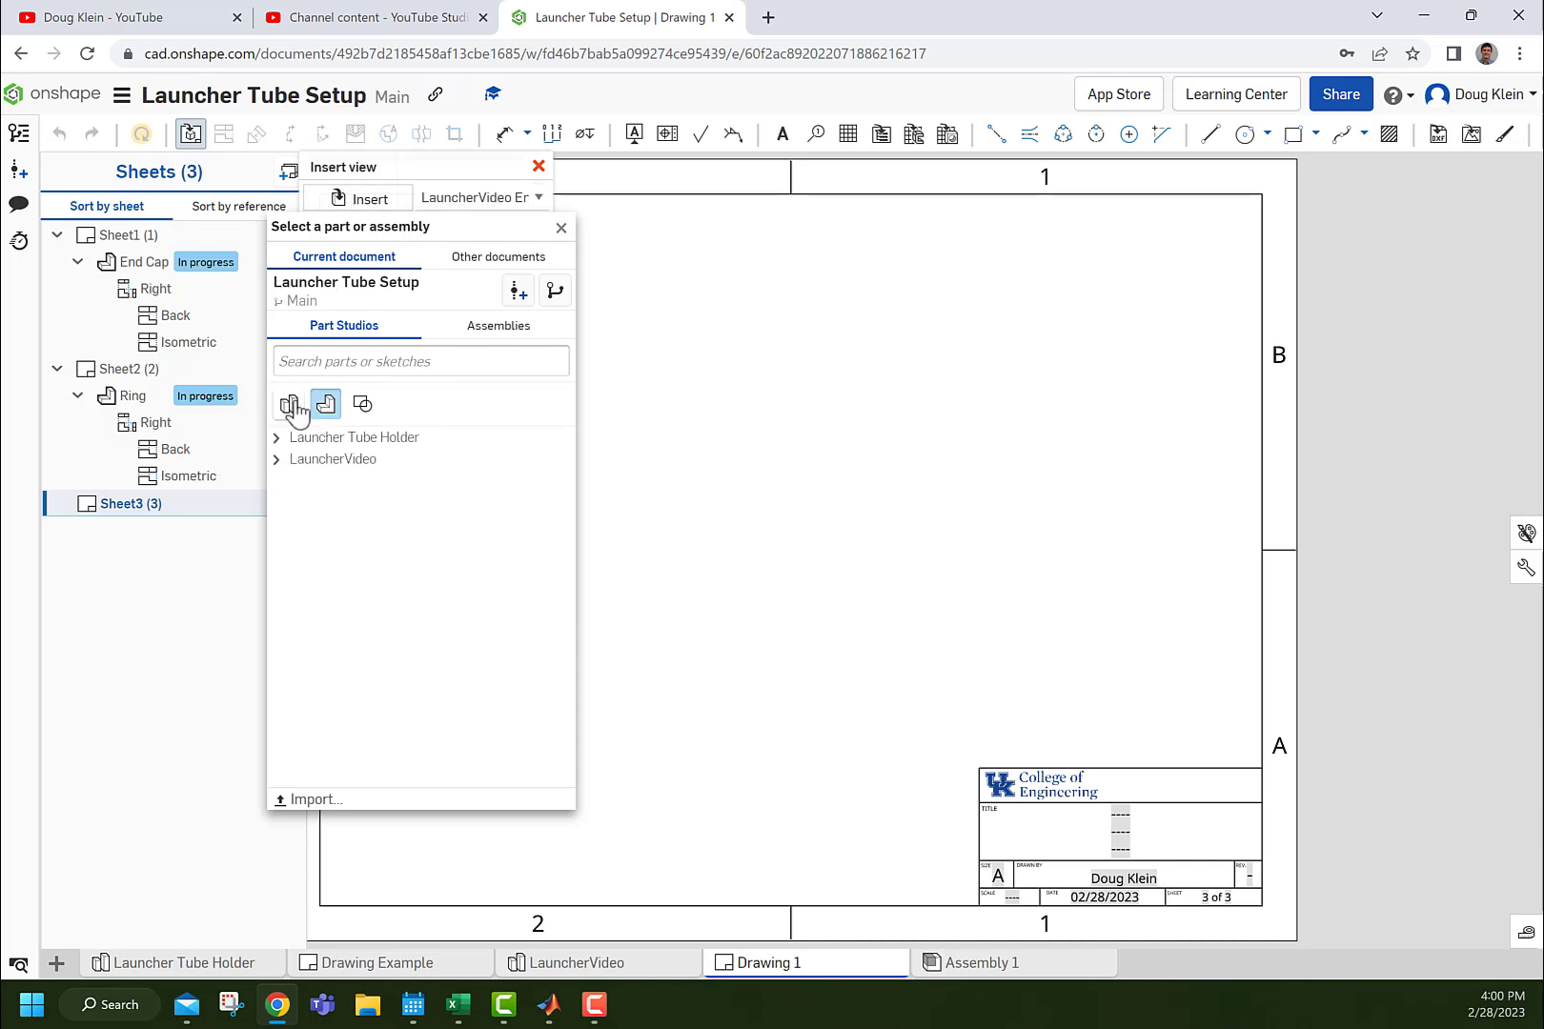
{"action": "left_click", "coordinate": [291, 405]}
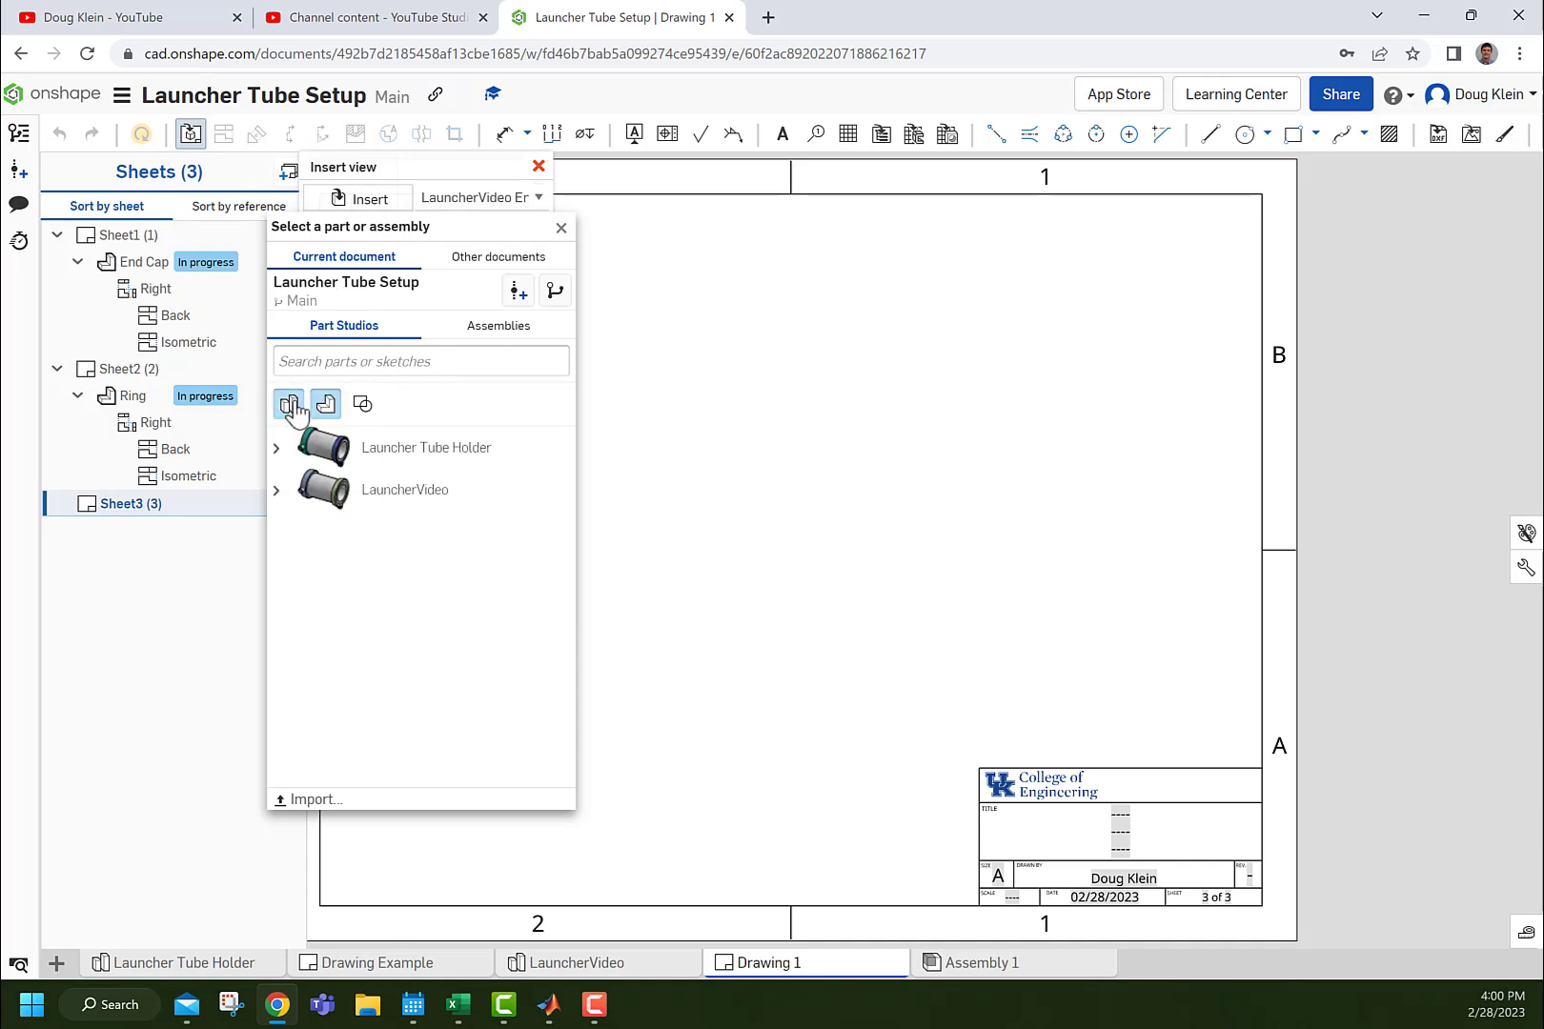
{"action": "left_click", "coordinate": [324, 491]}
{"action": "left_click", "coordinate": [719, 497]}
{"action": "left_click", "coordinate": [536, 230]}
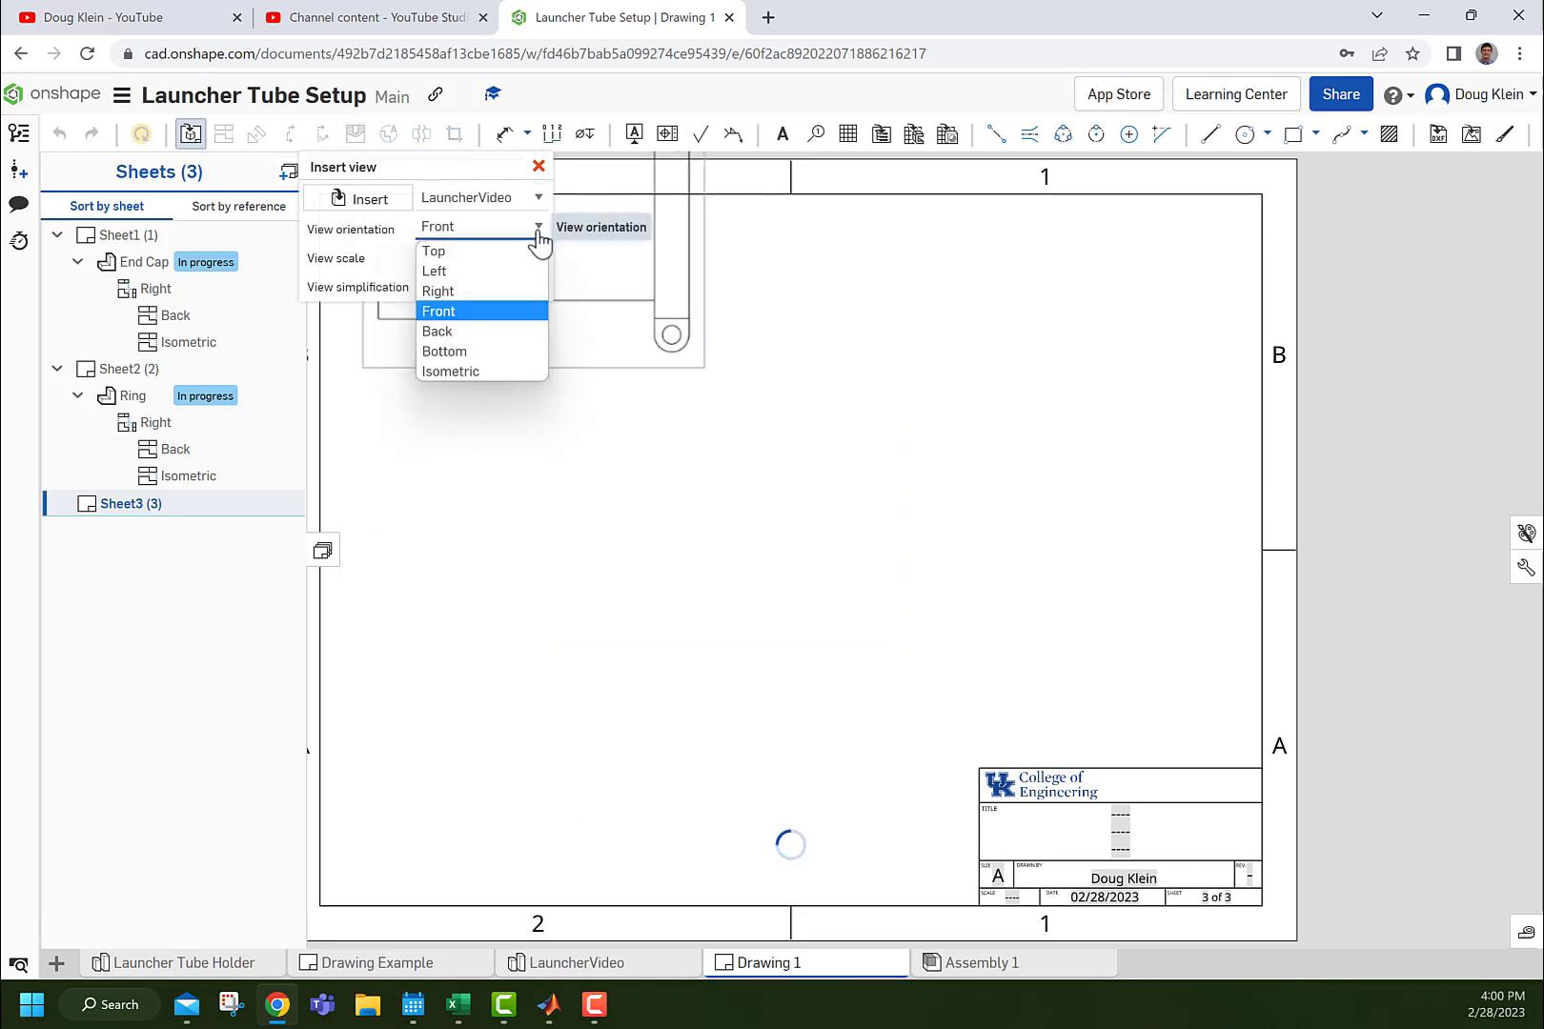
{"action": "left_click", "coordinate": [482, 371]}
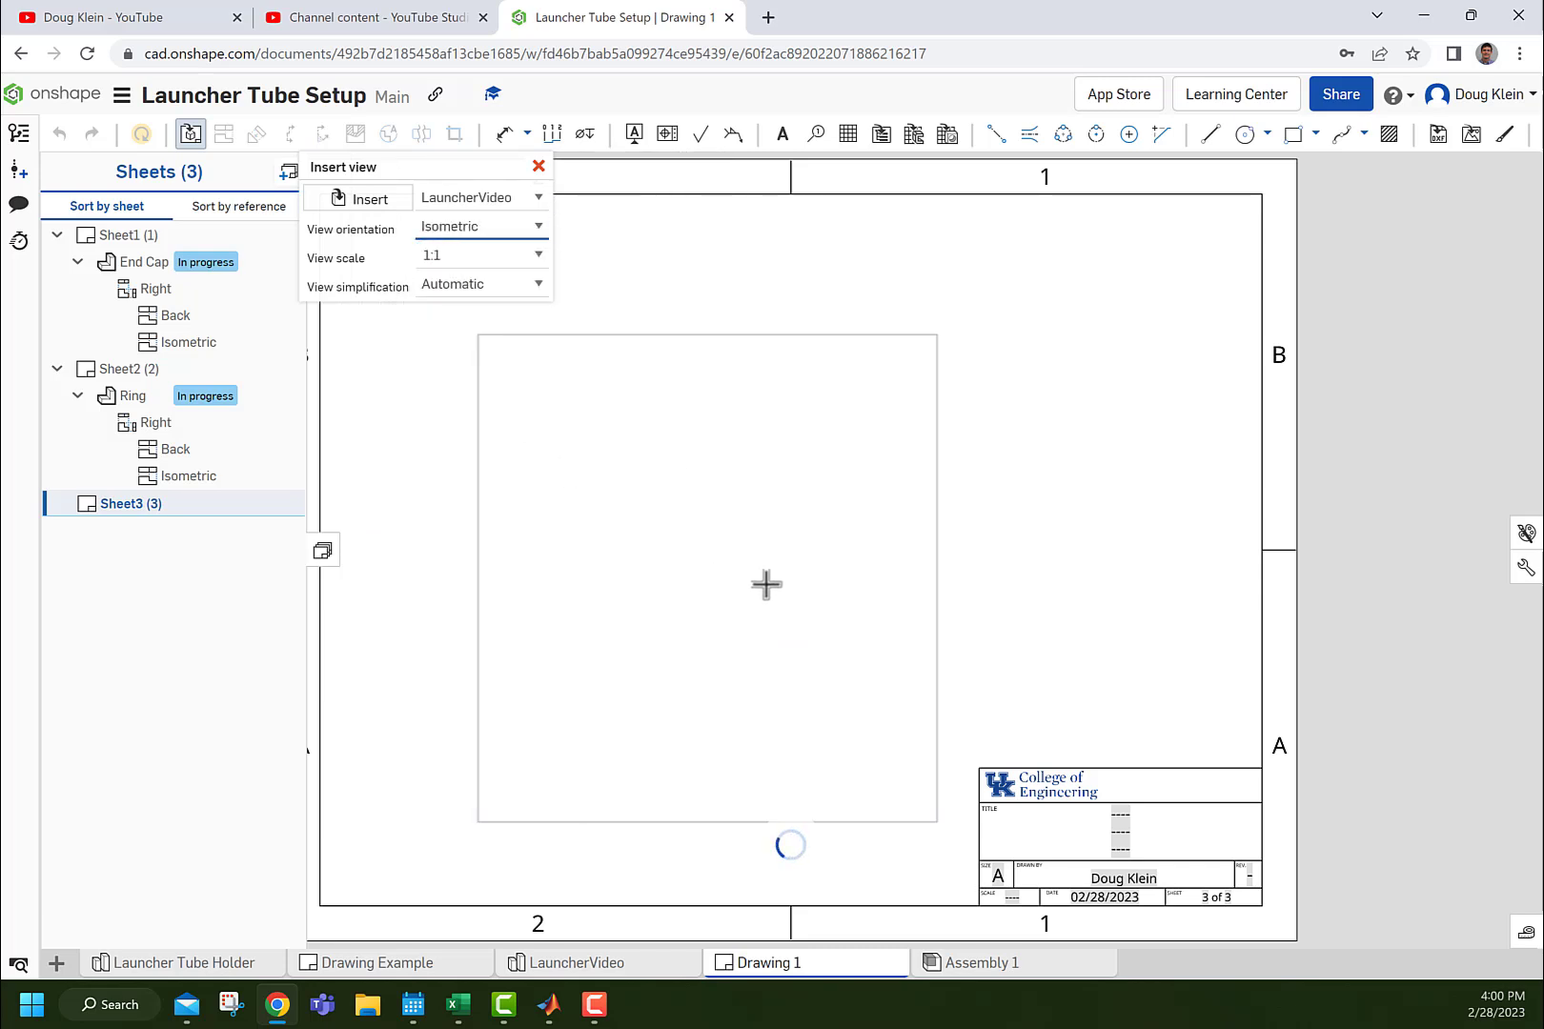
{"action": "left_click", "coordinate": [721, 496]}
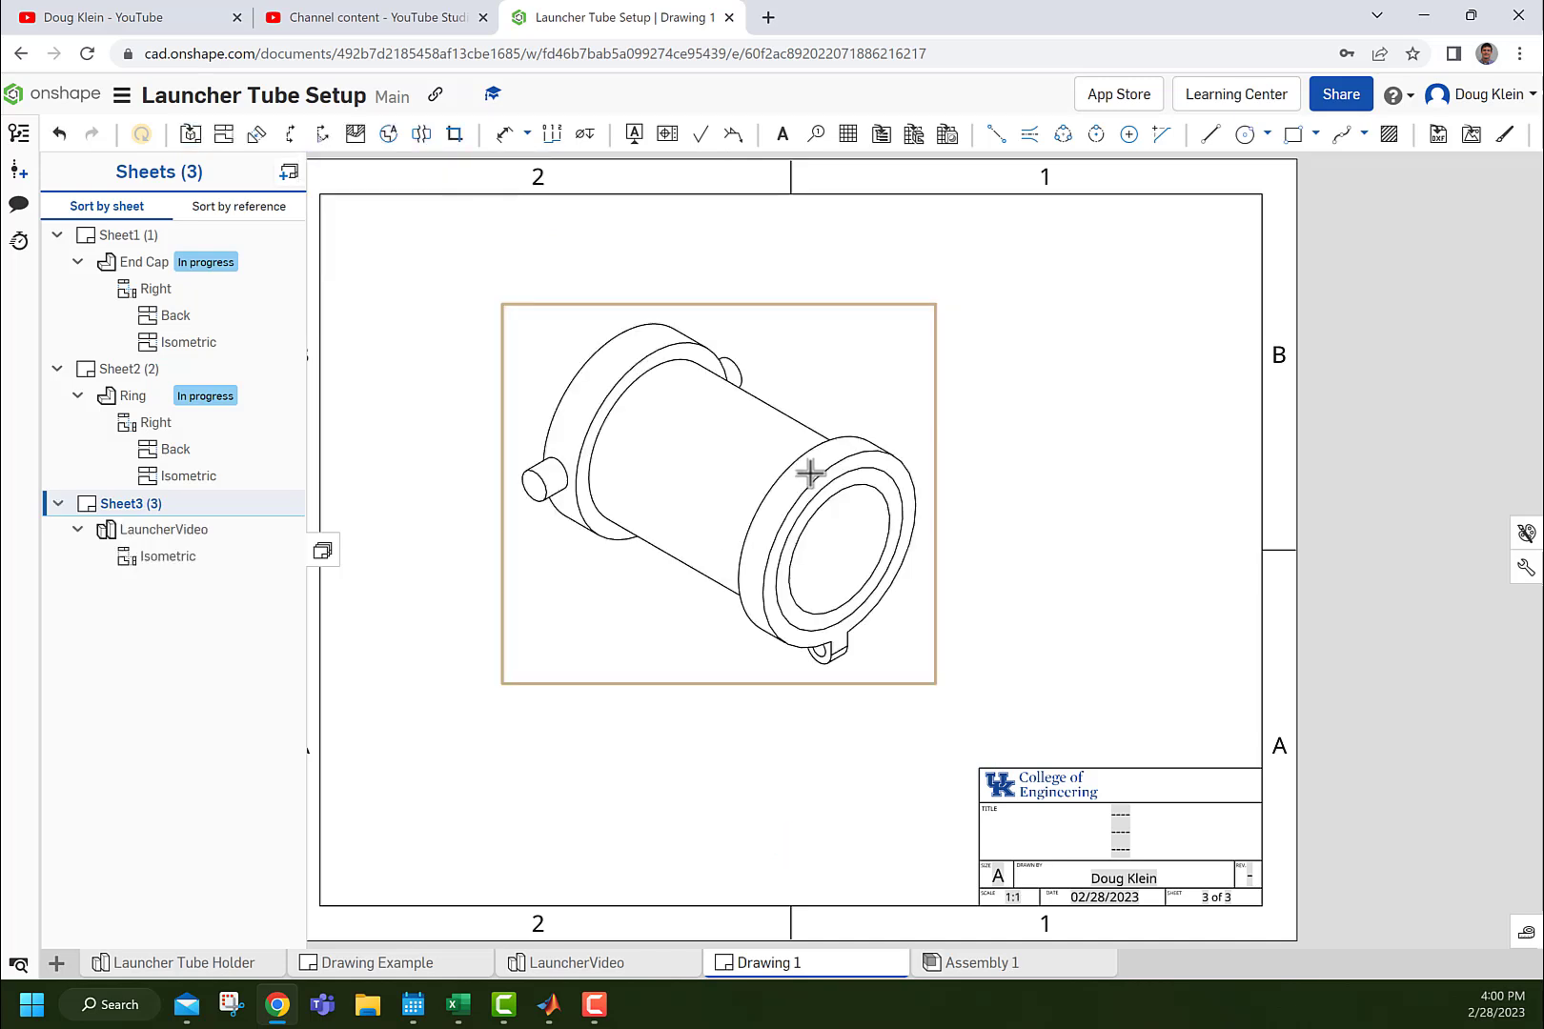
Show the launcher's isometric view on the third sheet as shaded.
{"action": "right_click", "coordinate": [811, 483]}
{"action": "mouse_move", "coordinate": [874, 453]}
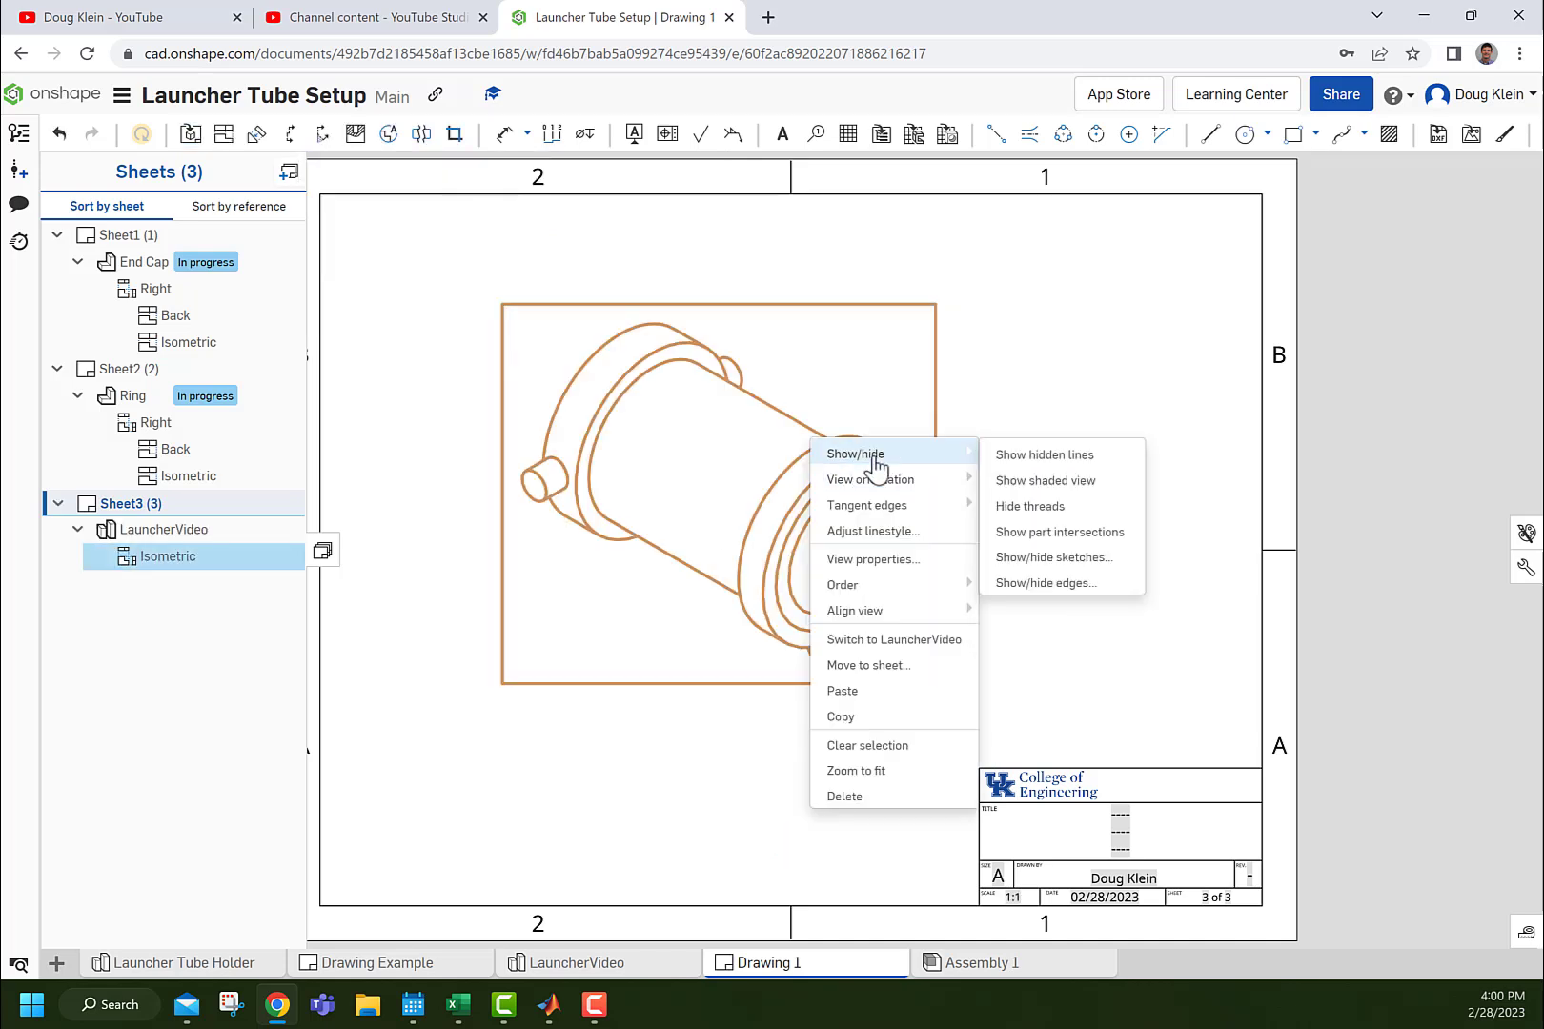
{"action": "left_click", "coordinate": [1074, 480]}
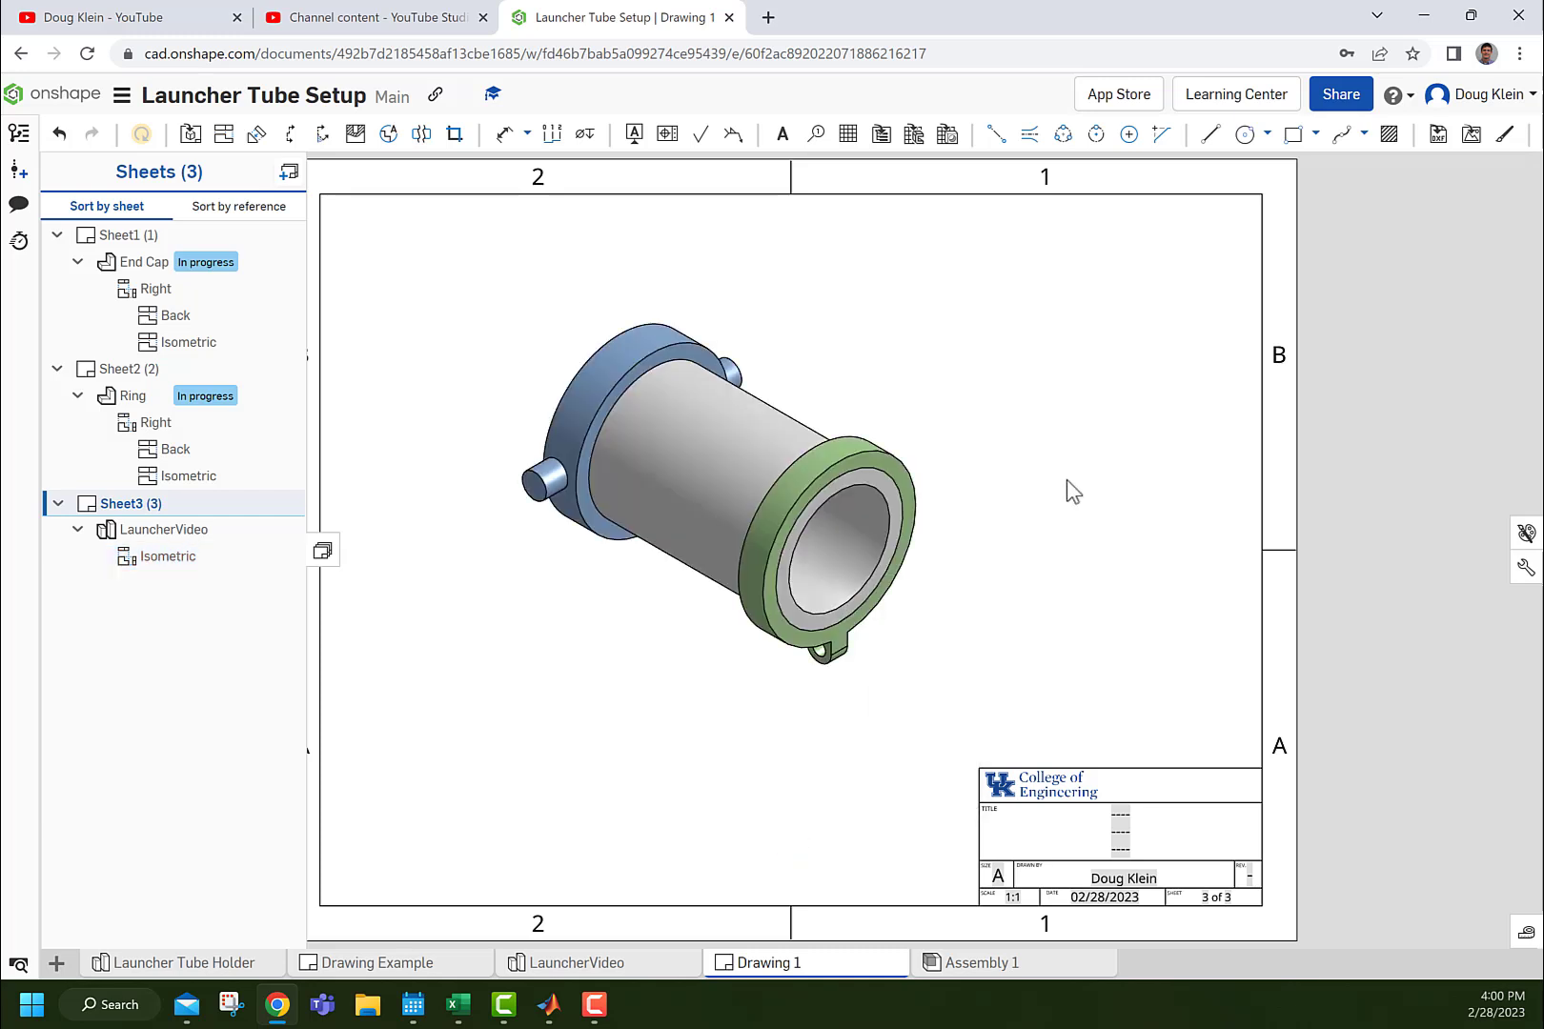
Enter "Launcher Assembly" and "EGR 103 - Valt" in the second and third lines of the launcher sheet's title, leaving the first line blank.
{"action": "double_click", "coordinate": [1124, 842]}
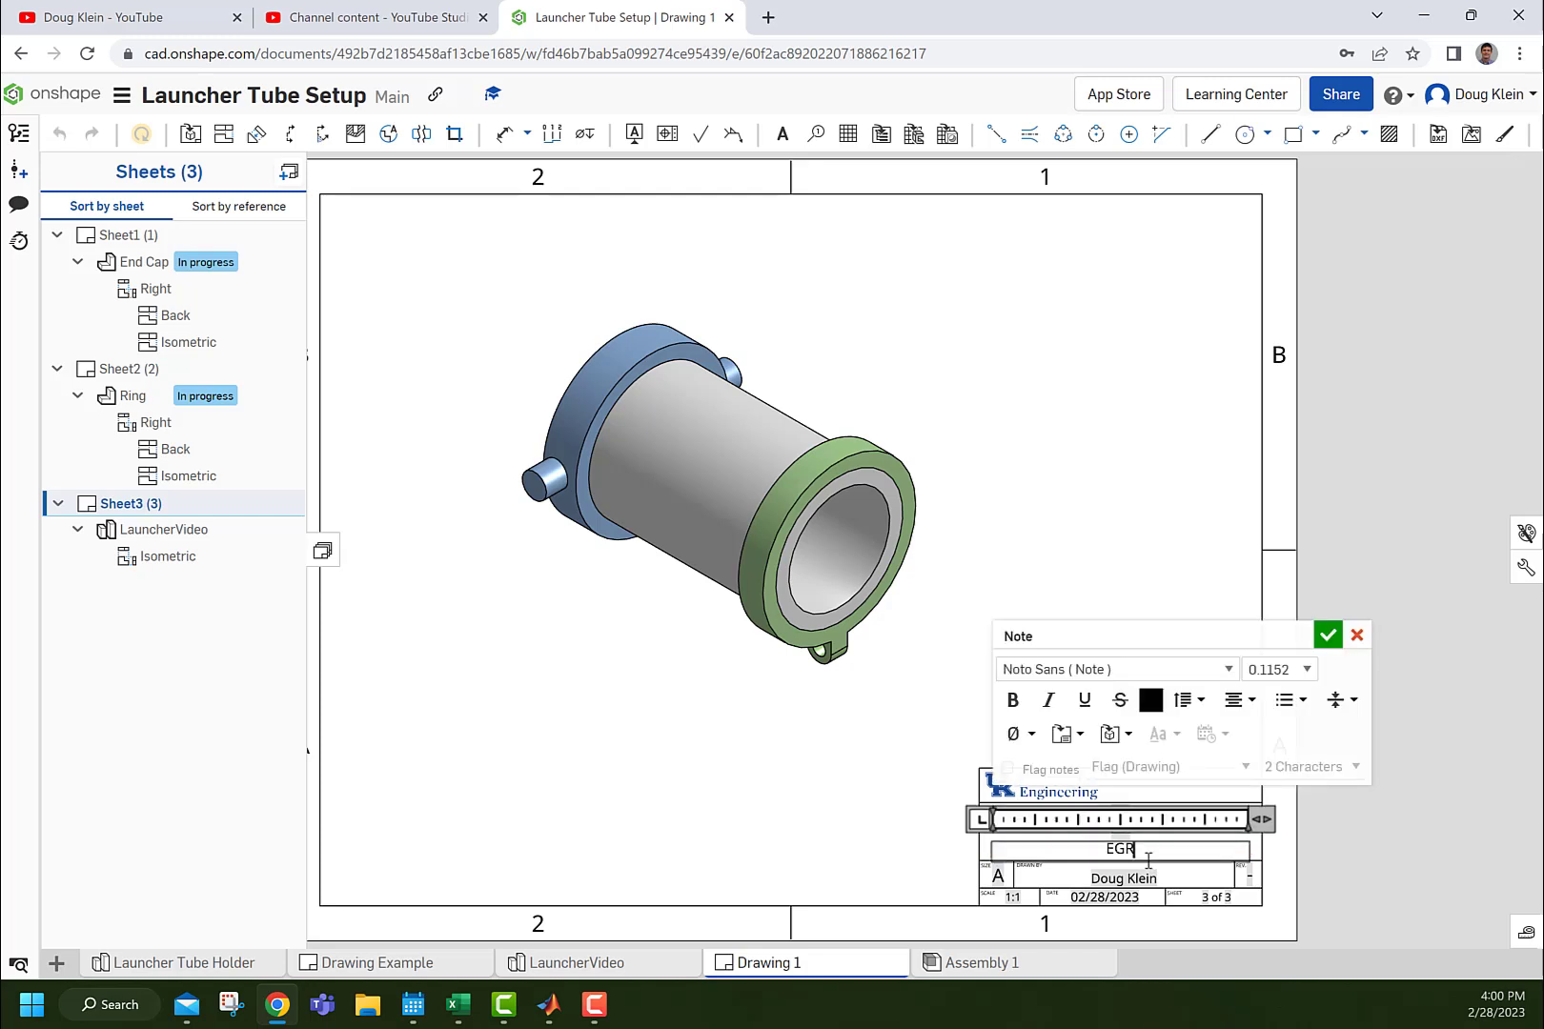
{"action": "type", "text": "- Valt"}
{"action": "key", "text": "Return"}
{"action": "type", "text": "Launcher Assembly"}
{"action": "left_click", "coordinate": [1154, 819]}
{"action": "double_click", "coordinate": [1145, 818]}
{"action": "key", "text": "BackSpace"}
{"action": "left_click", "coordinate": [1440, 785]}
Move the launcher assembly sheet ahead of the End Cap and Ring sheets, and begin exporting Drawing 1.
{"action": "left_click_drag", "start_coordinate": [119, 503], "coordinate": [144, 238]}
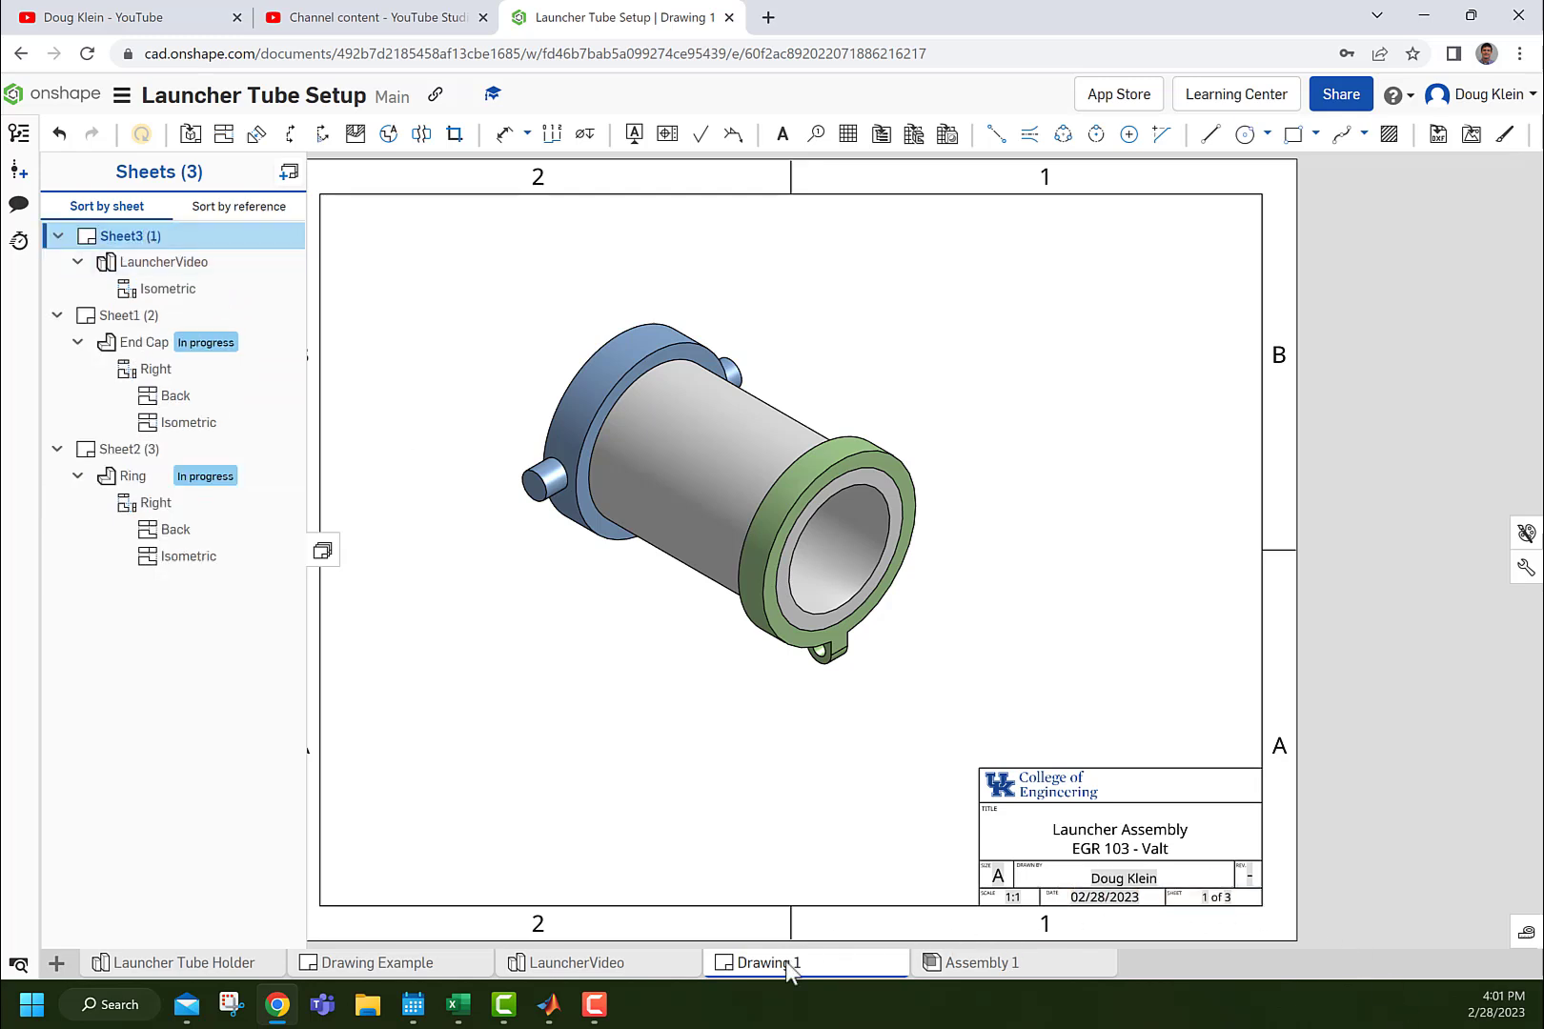
{"action": "right_click", "coordinate": [789, 967]}
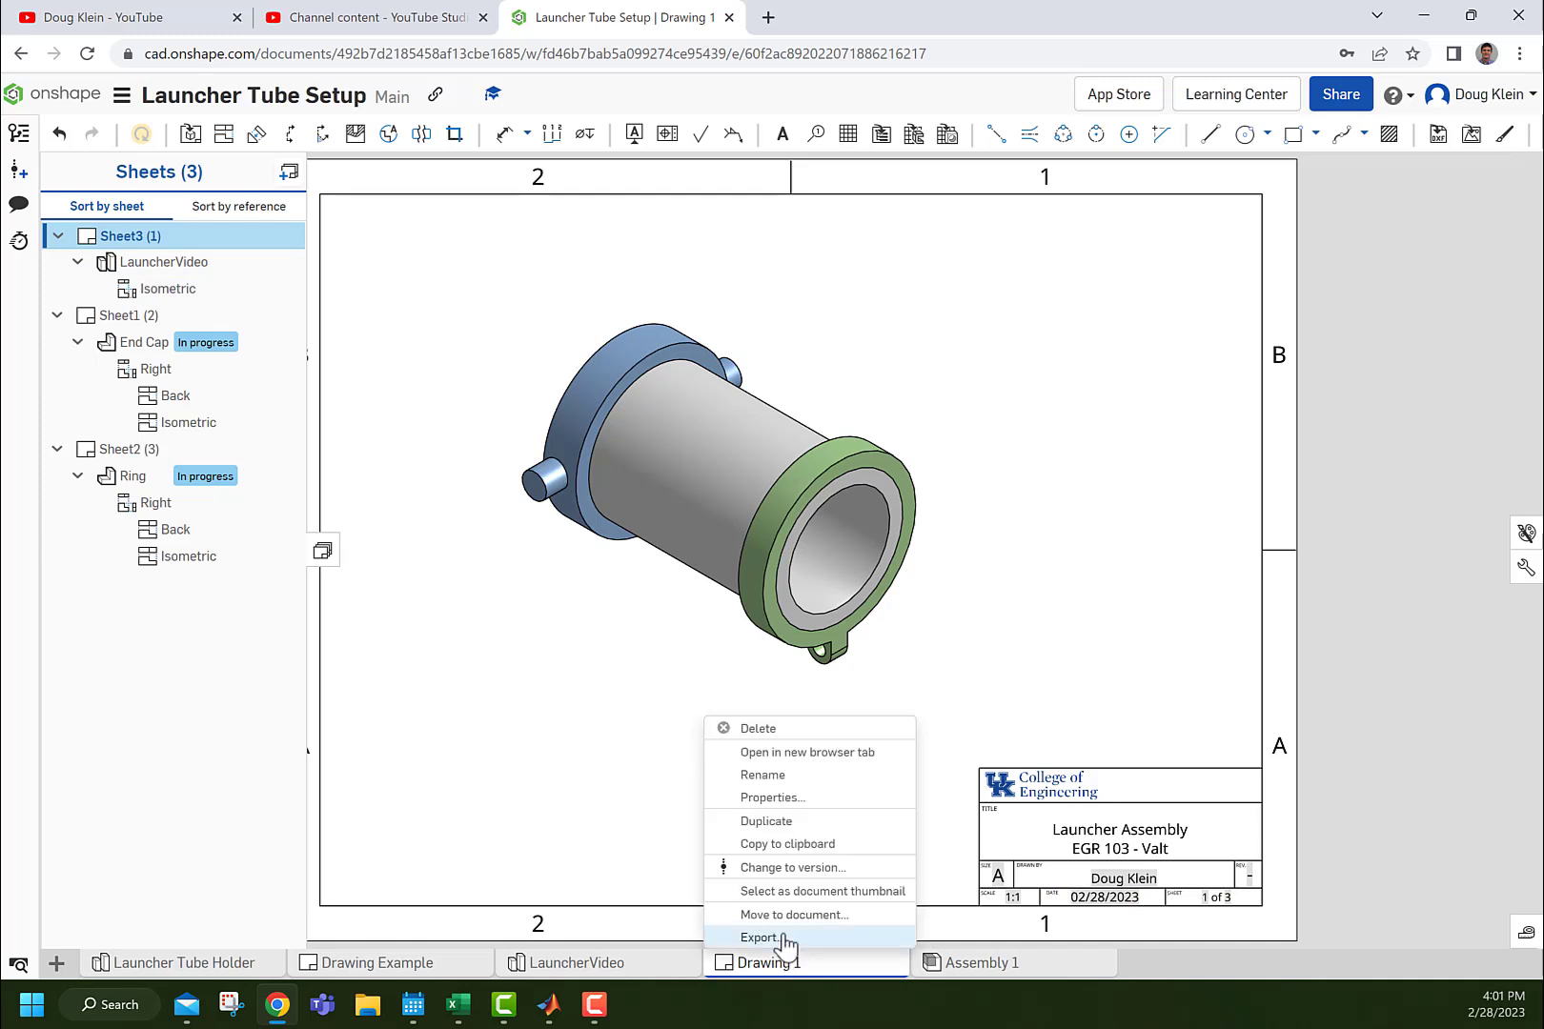